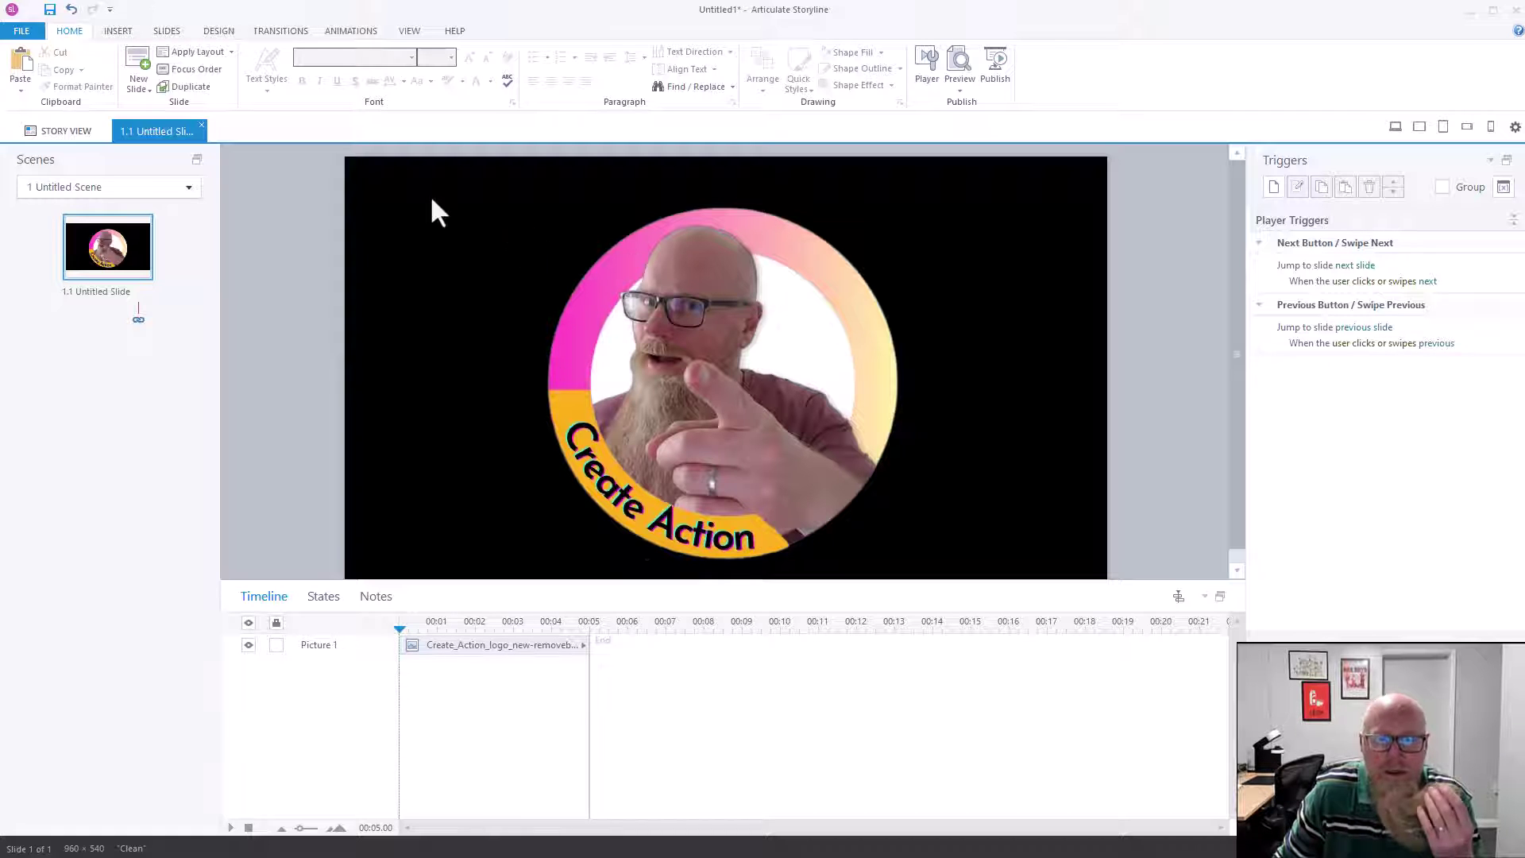
# Step: Draw a blue rectangle, Rectangle 1, at the slide's top-left beside the Create Action logo
pyautogui.click(118, 34)
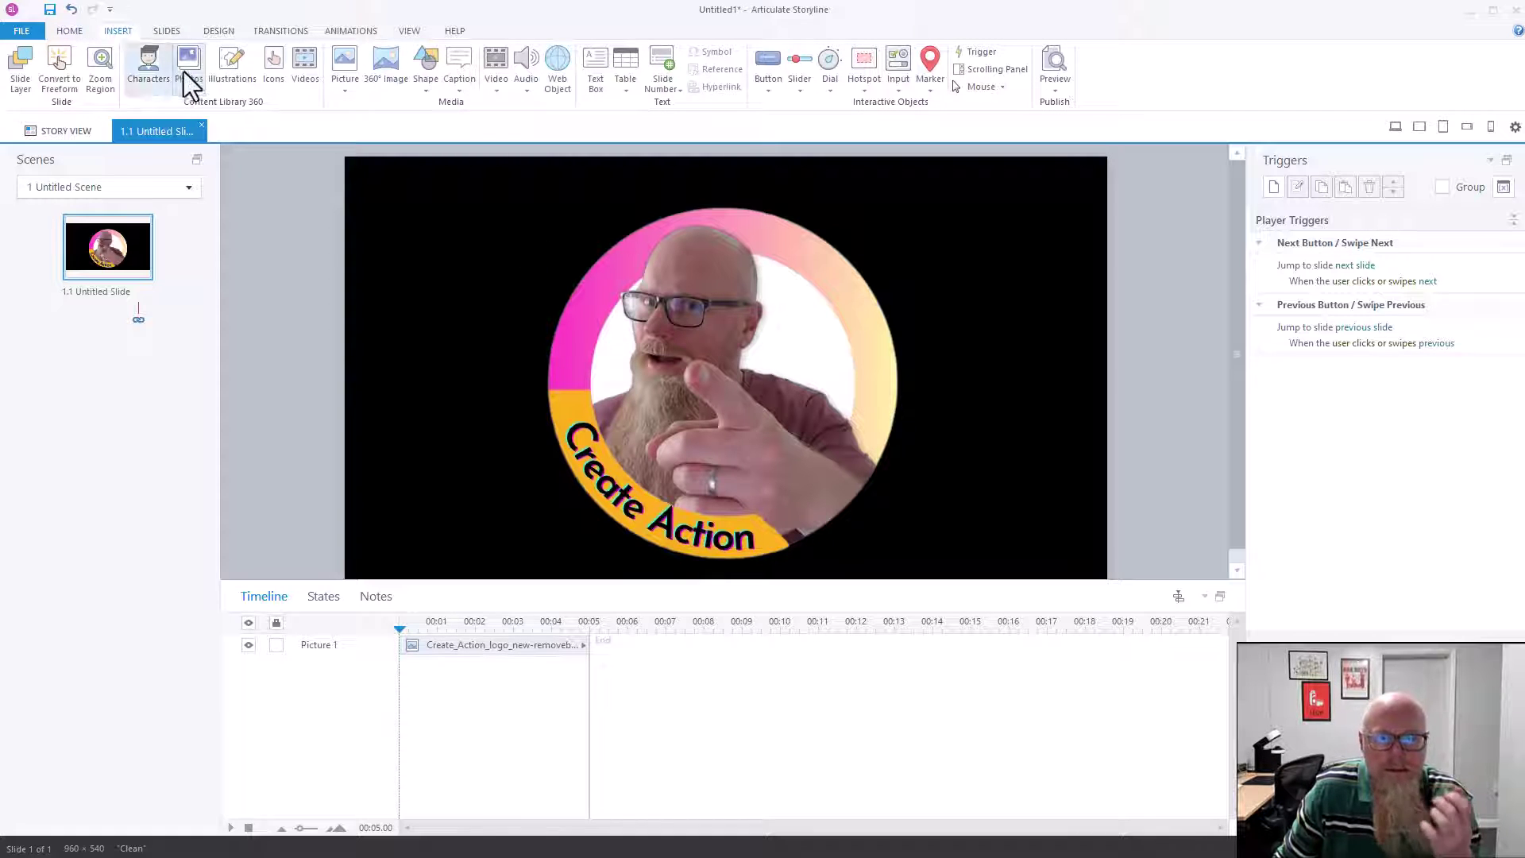
pyautogui.click(429, 83)
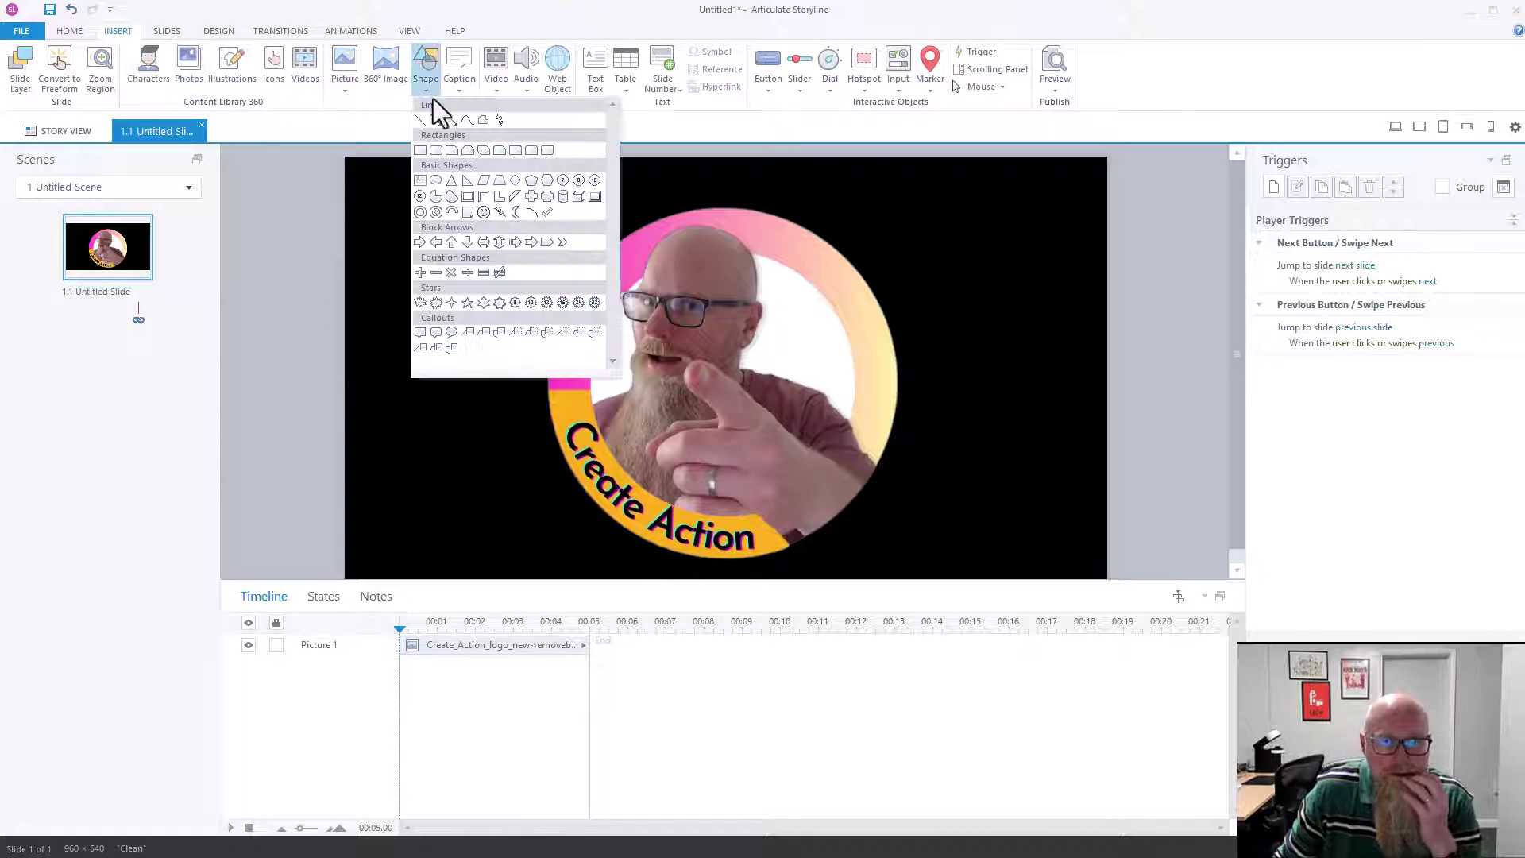
pyautogui.click(420, 150)
pyautogui.moveTo(378, 224)
pyautogui.mouseDown()
pyautogui.moveTo(540, 401)
pyautogui.moveTo(551, 382)
pyautogui.mouseUp()
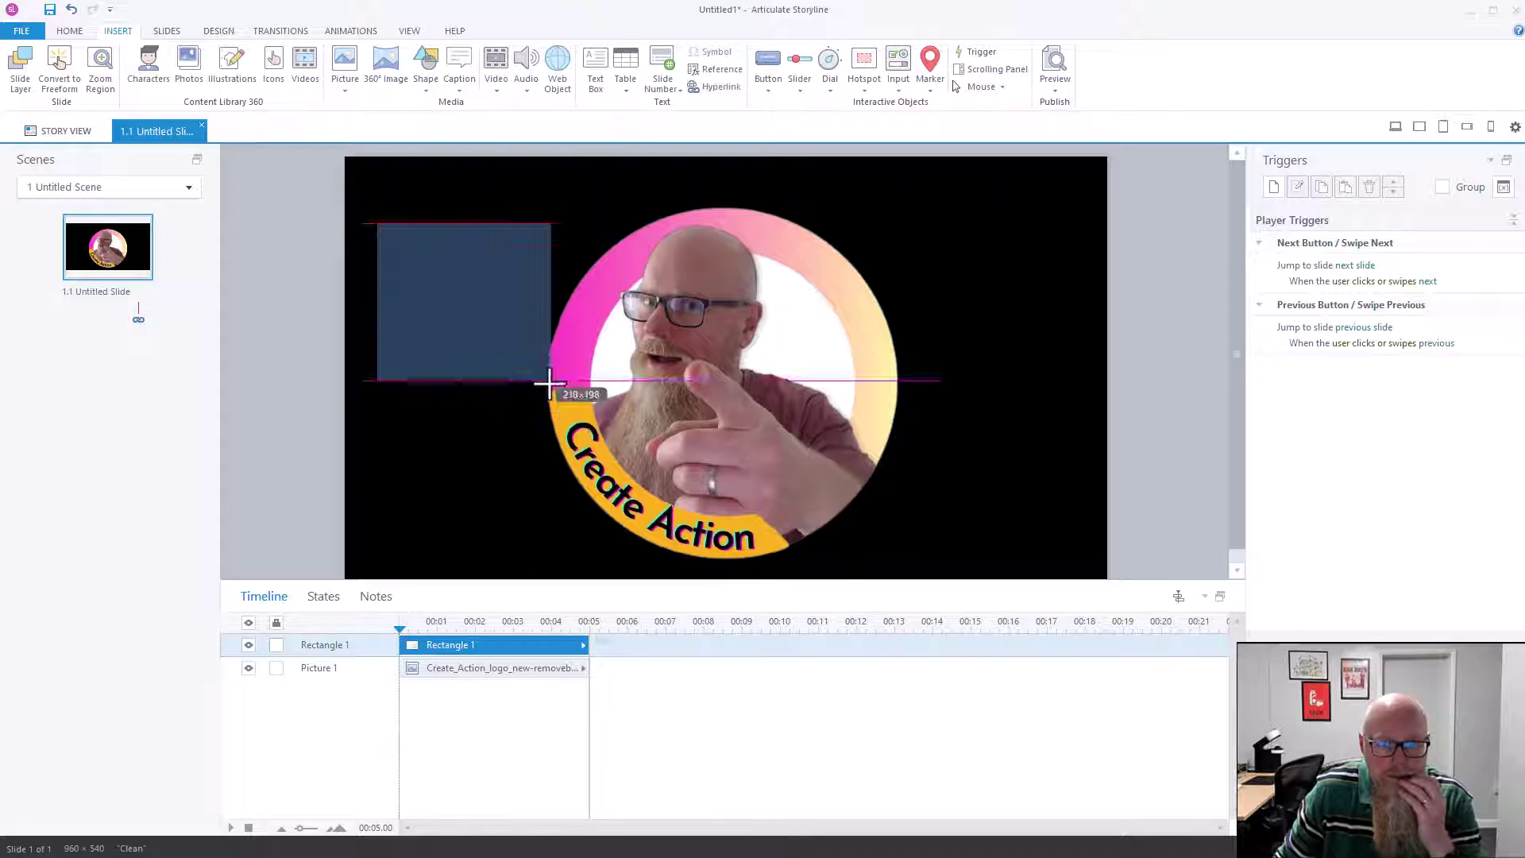
pyautogui.moveTo(444, 317)
pyautogui.mouseDown()
pyautogui.moveTo(439, 328)
pyautogui.moveTo(478, 322)
pyautogui.moveTo(463, 307)
pyautogui.mouseUp()
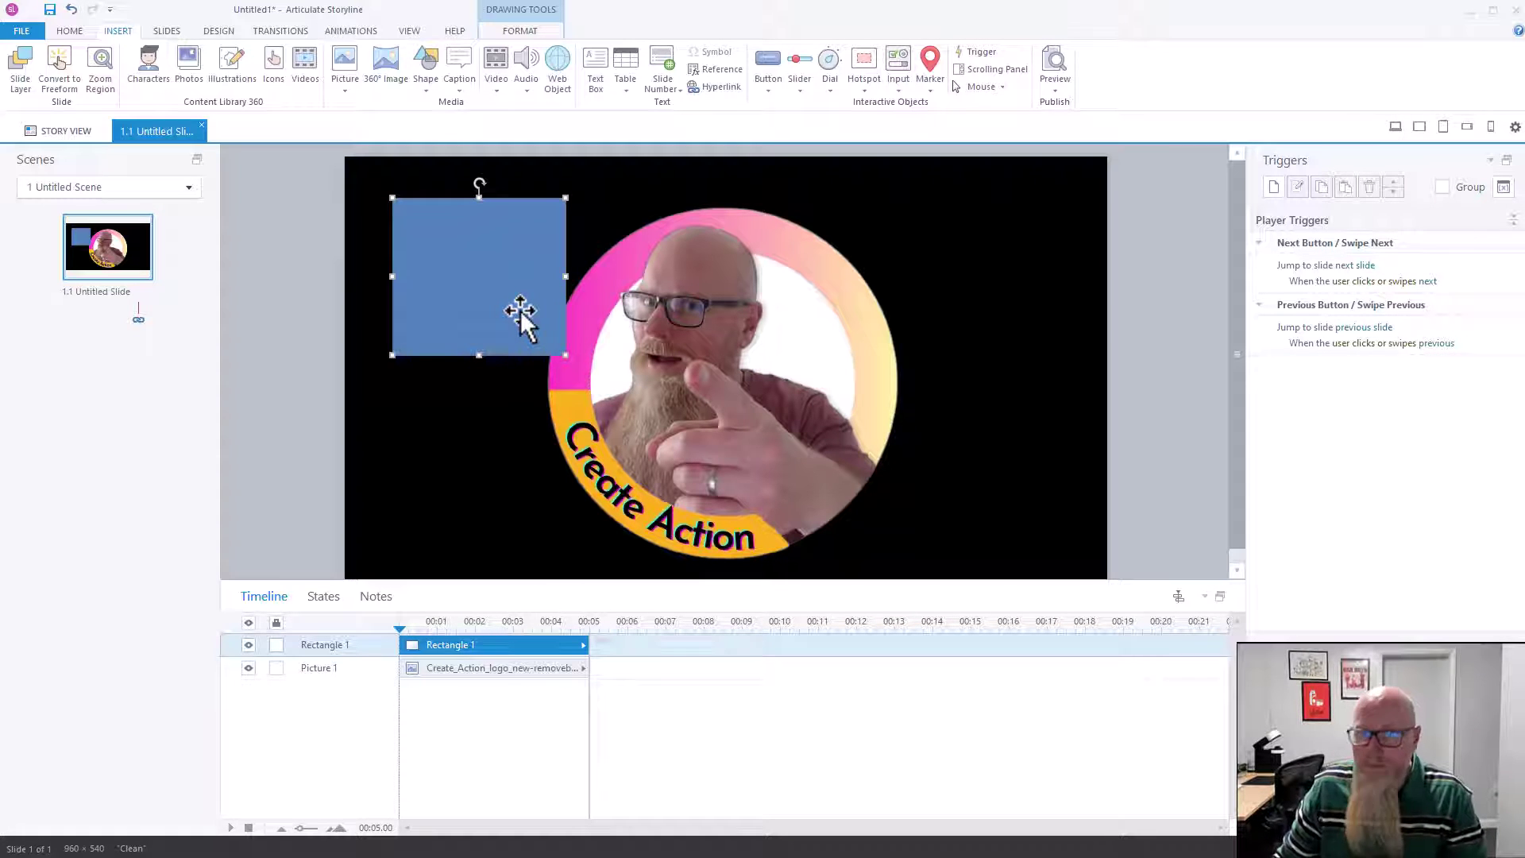
pyautogui.click(303, 319)
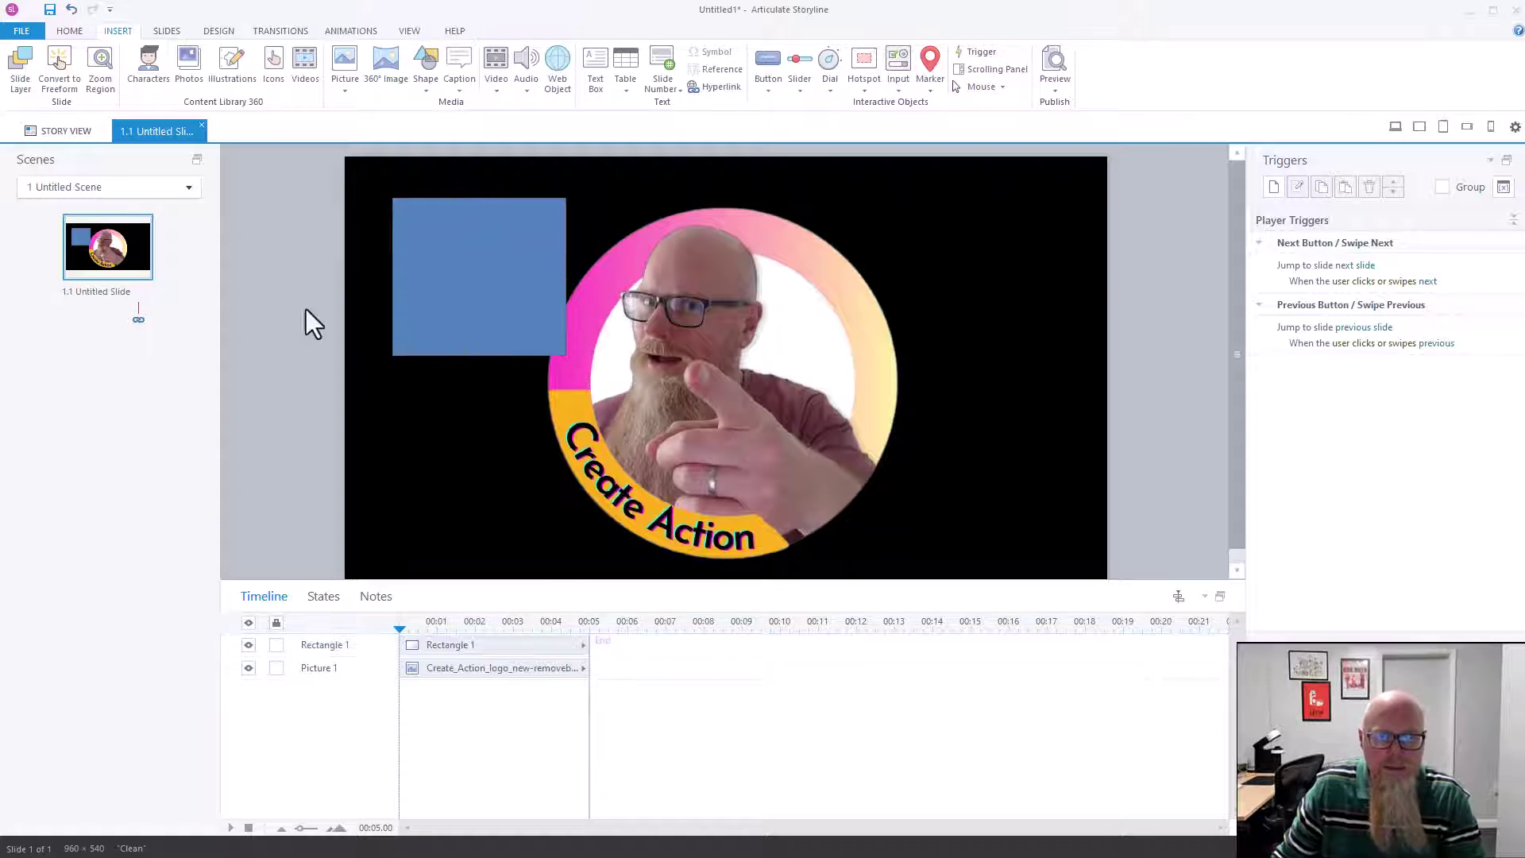
pyautogui.click(511, 289)
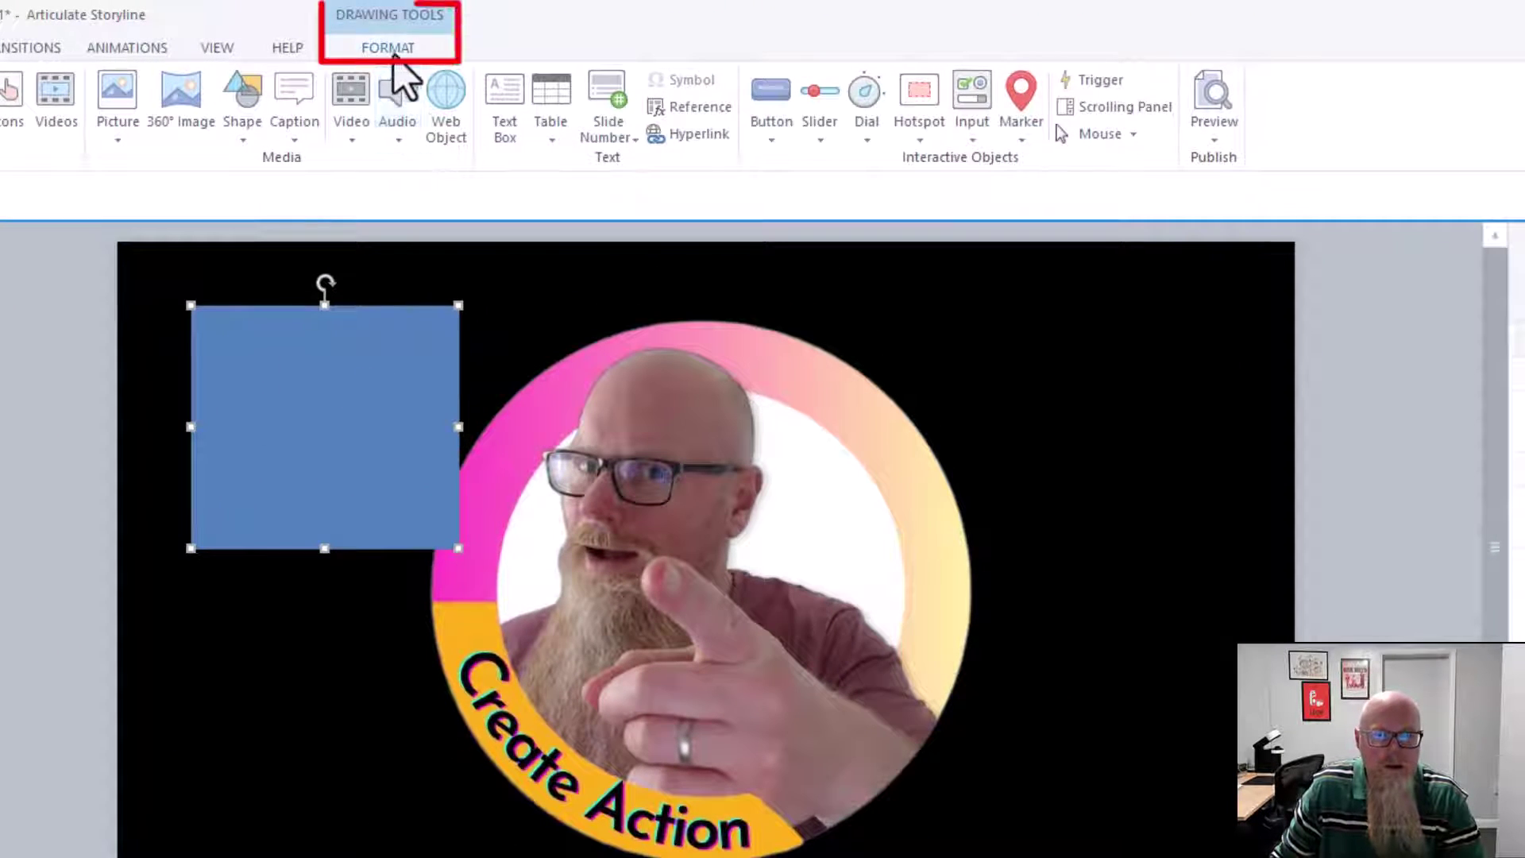
# Step: In Format Shape, drag Rectangle 1's fill transparency up to 100%
pyautogui.click(389, 49)
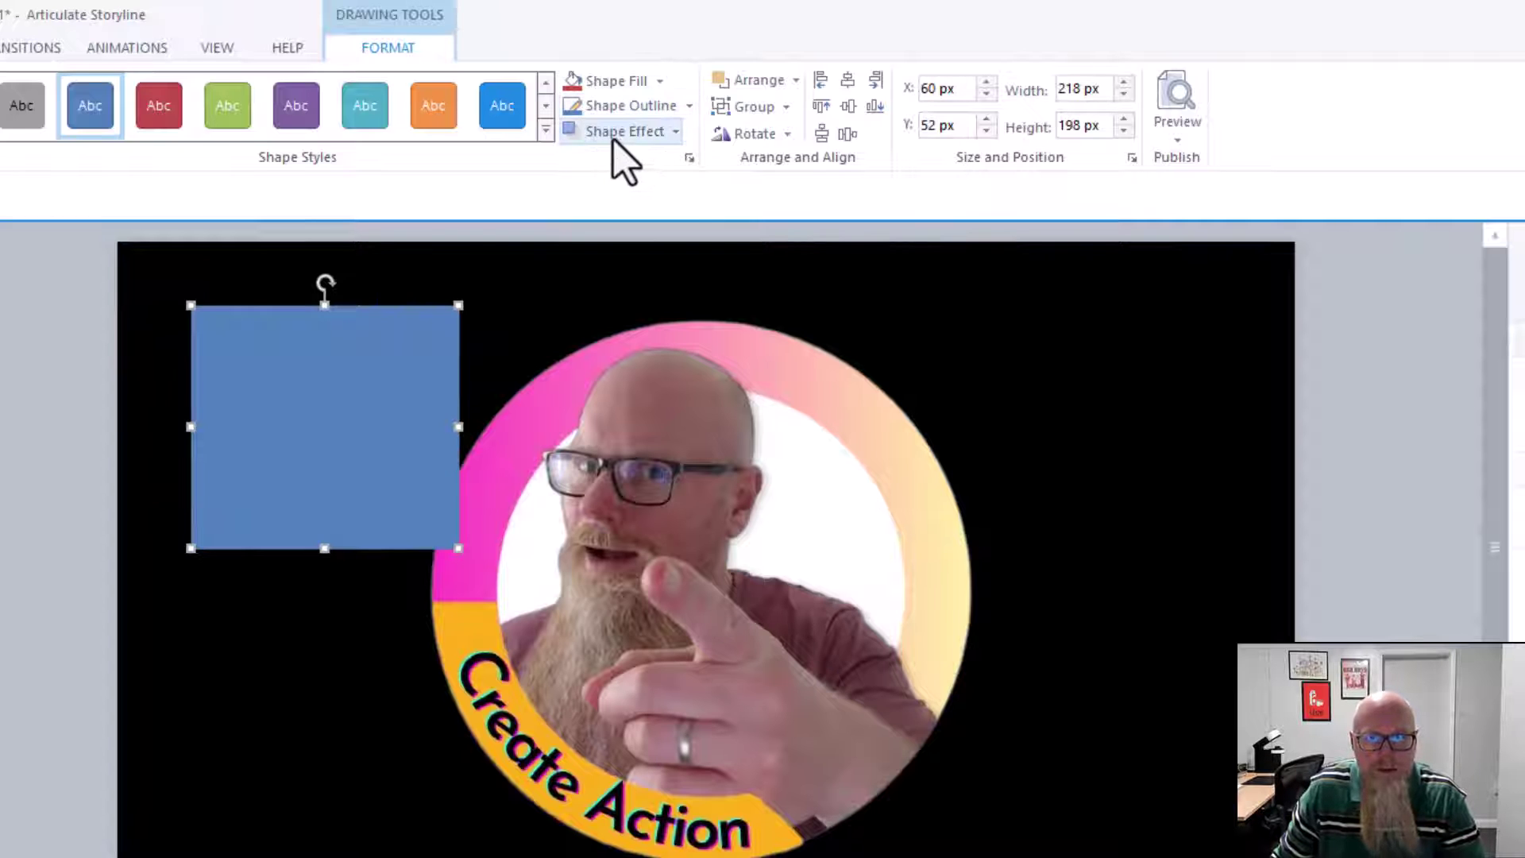
pyautogui.click(689, 163)
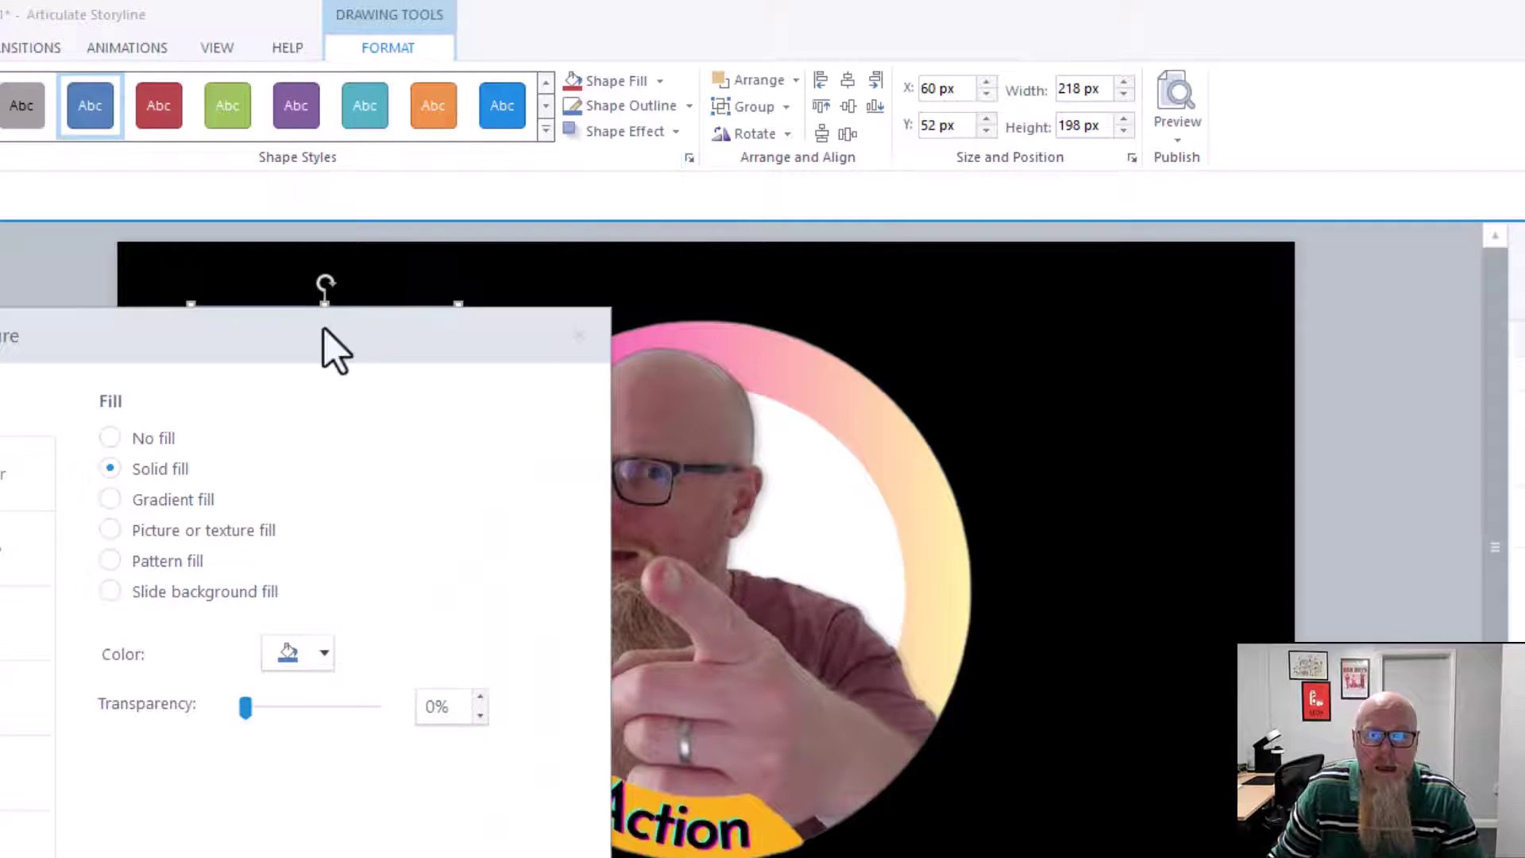
pyautogui.moveTo(331, 340); pyautogui.dragTo(548, 319)
pyautogui.moveTo(566, 218); pyautogui.dragTo(689, 193)
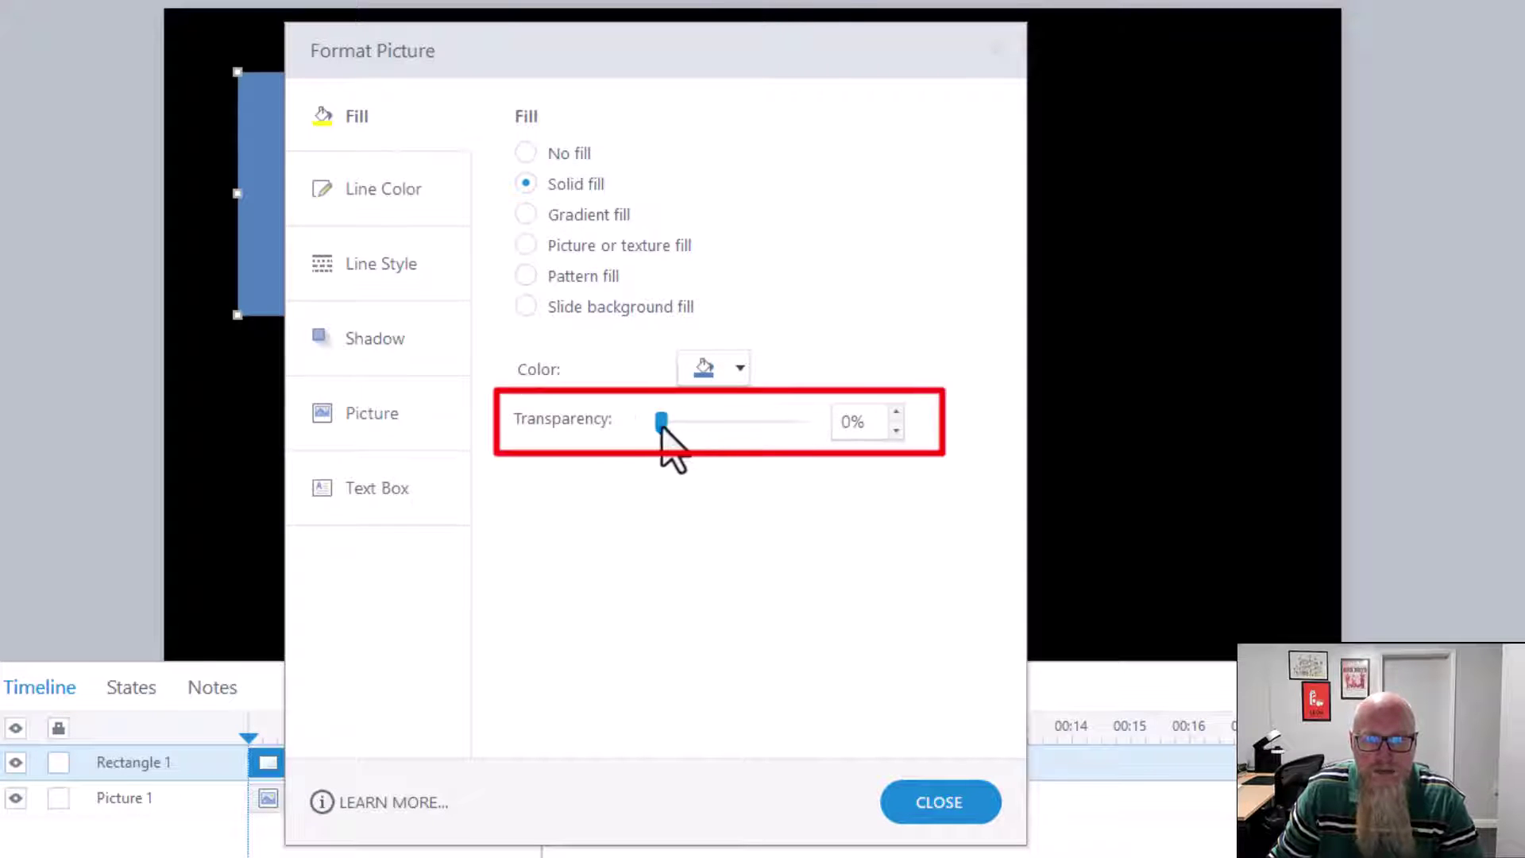
pyautogui.moveTo(718, 49)
pyautogui.mouseDown()
pyautogui.moveTo(1046, 119)
pyautogui.moveTo(1223, 3)
pyautogui.mouseUp()
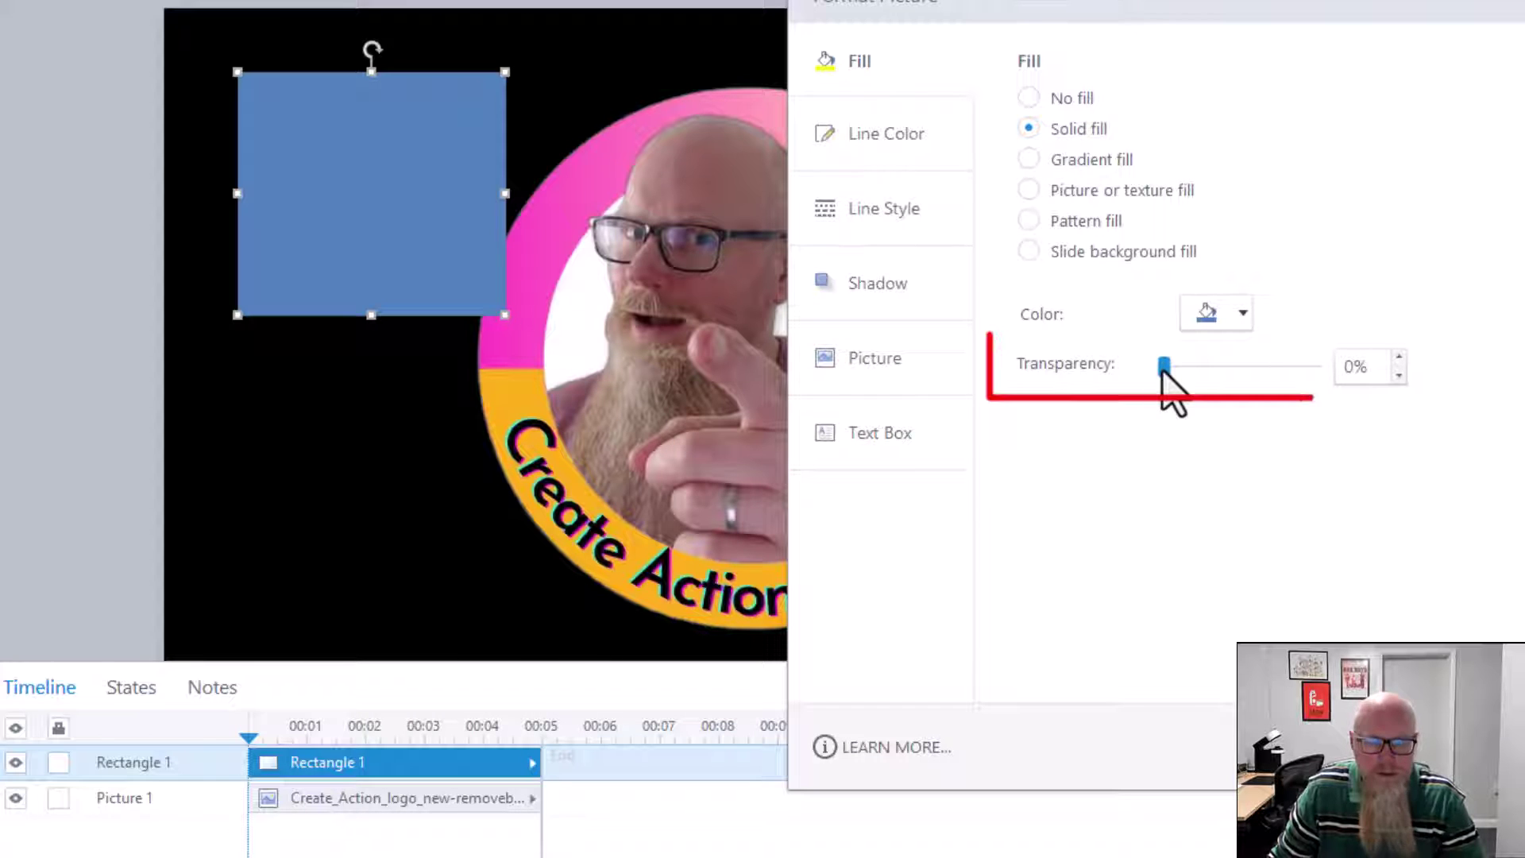
pyautogui.moveTo(1165, 367); pyautogui.dragTo(1302, 385)
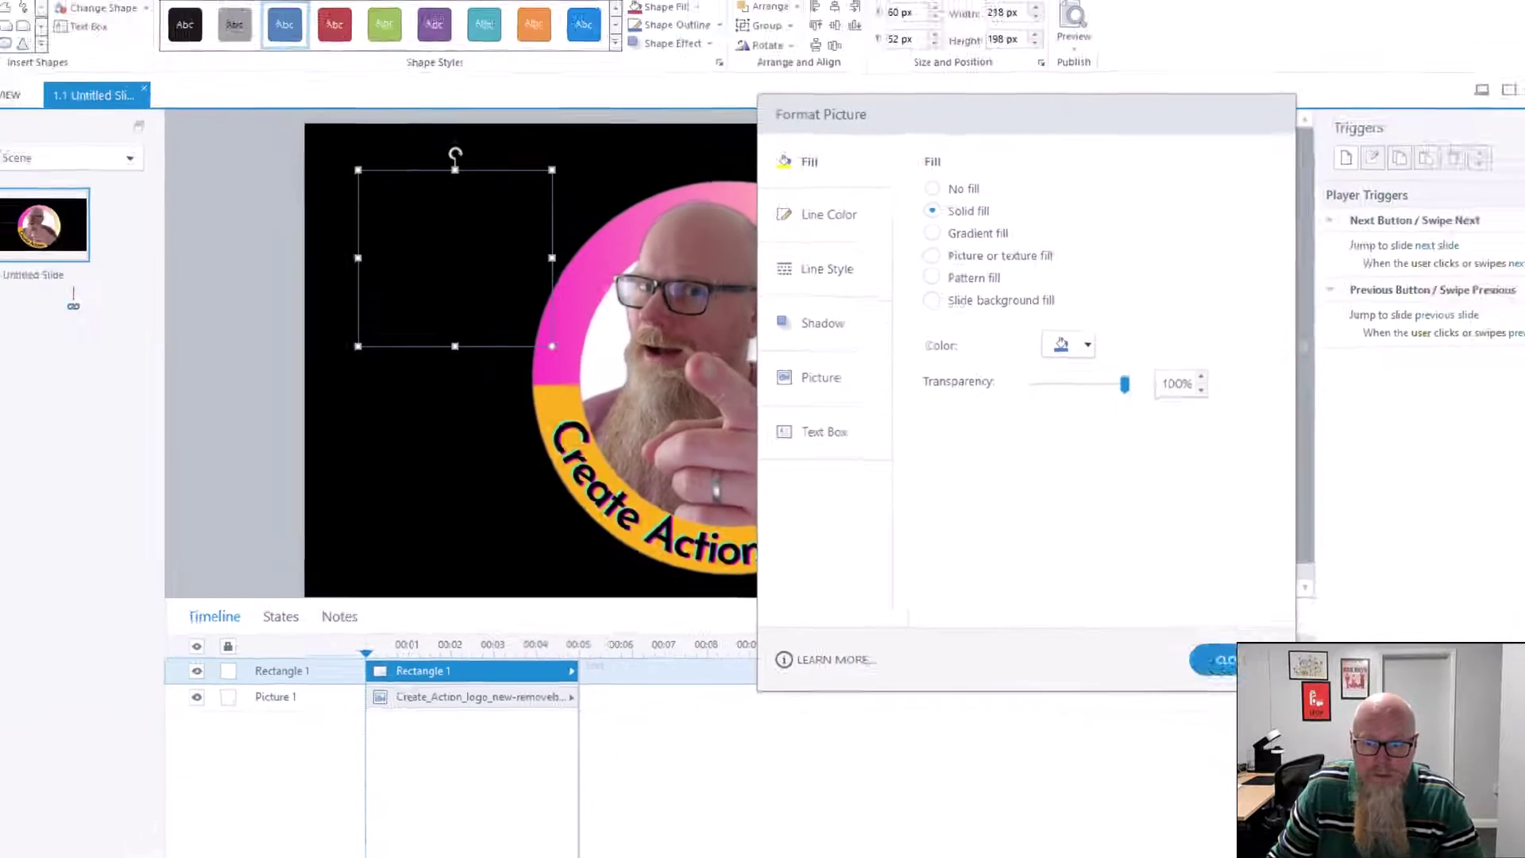
# Step: Close the formatting window and reselect the rectangle, dismissing the Paragraph settings unchanged
pyautogui.press('Escape')
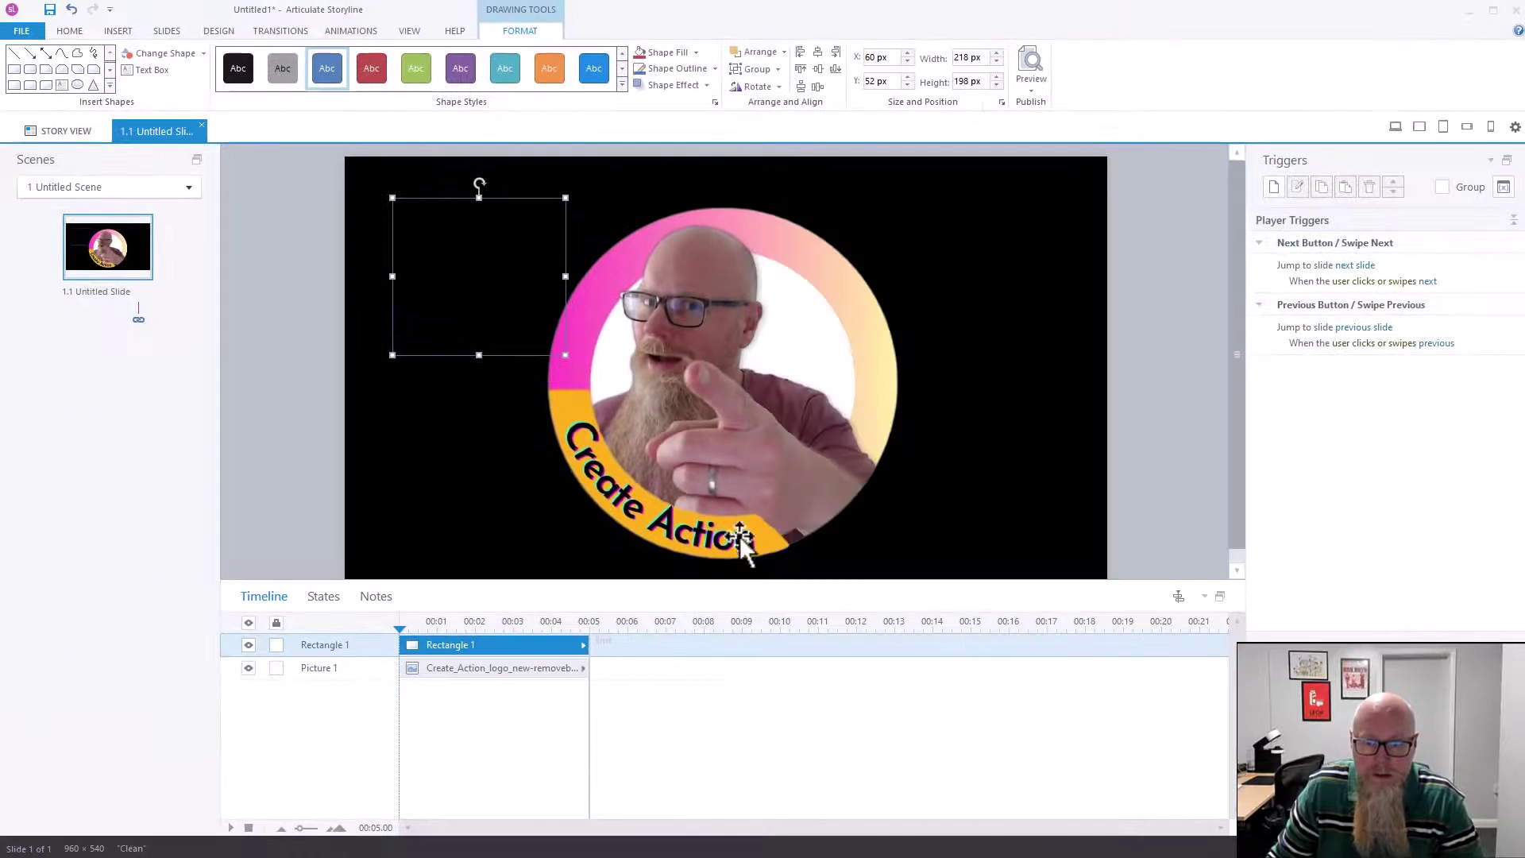
pyautogui.click(392, 530)
pyautogui.click(463, 286)
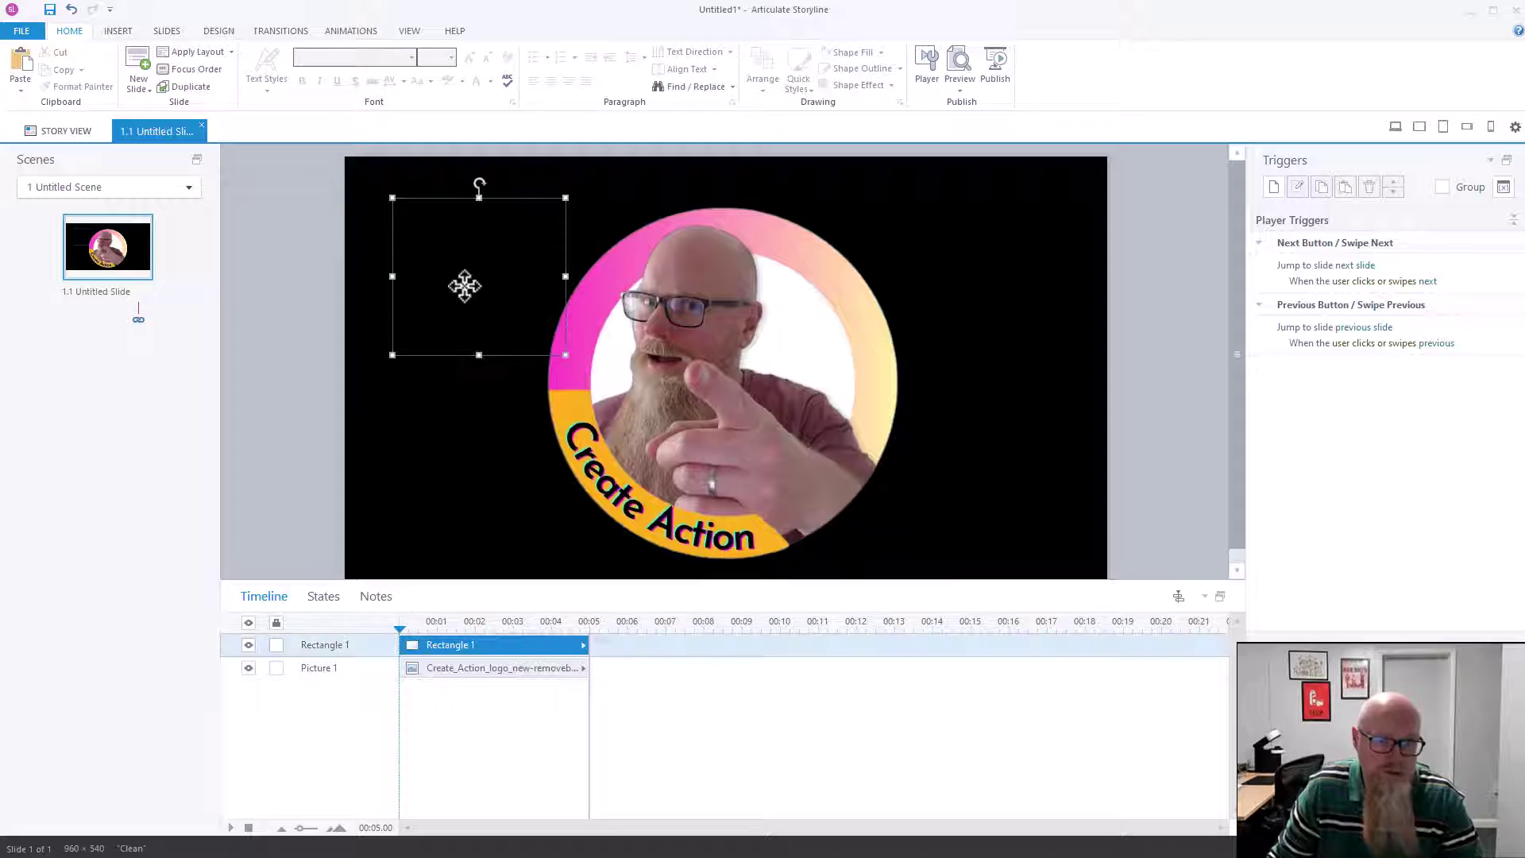
pyautogui.click(732, 103)
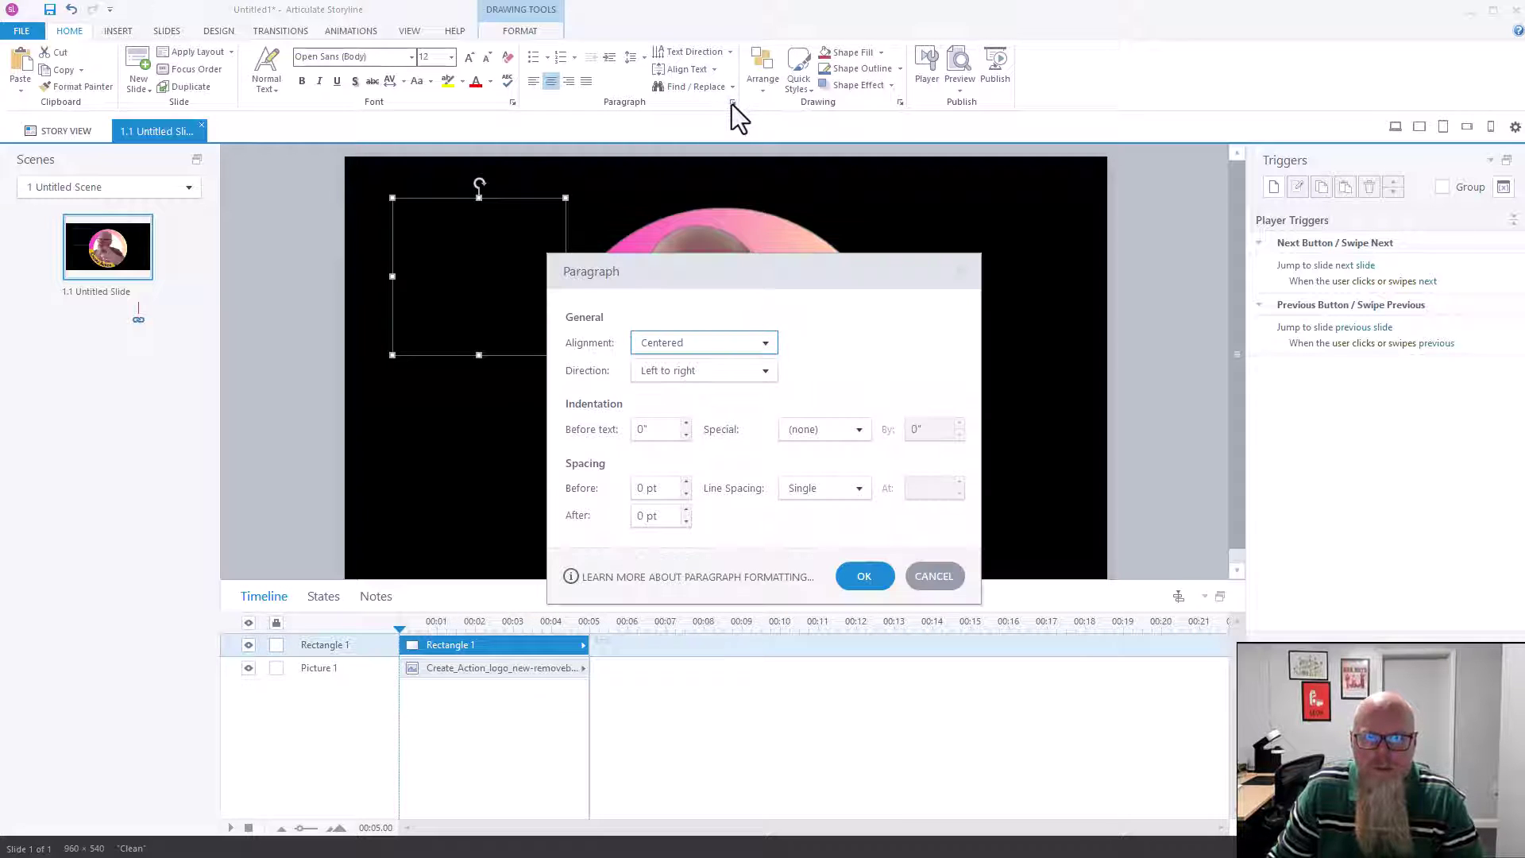
pyautogui.click(932, 575)
pyautogui.click(368, 412)
pyautogui.click(516, 342)
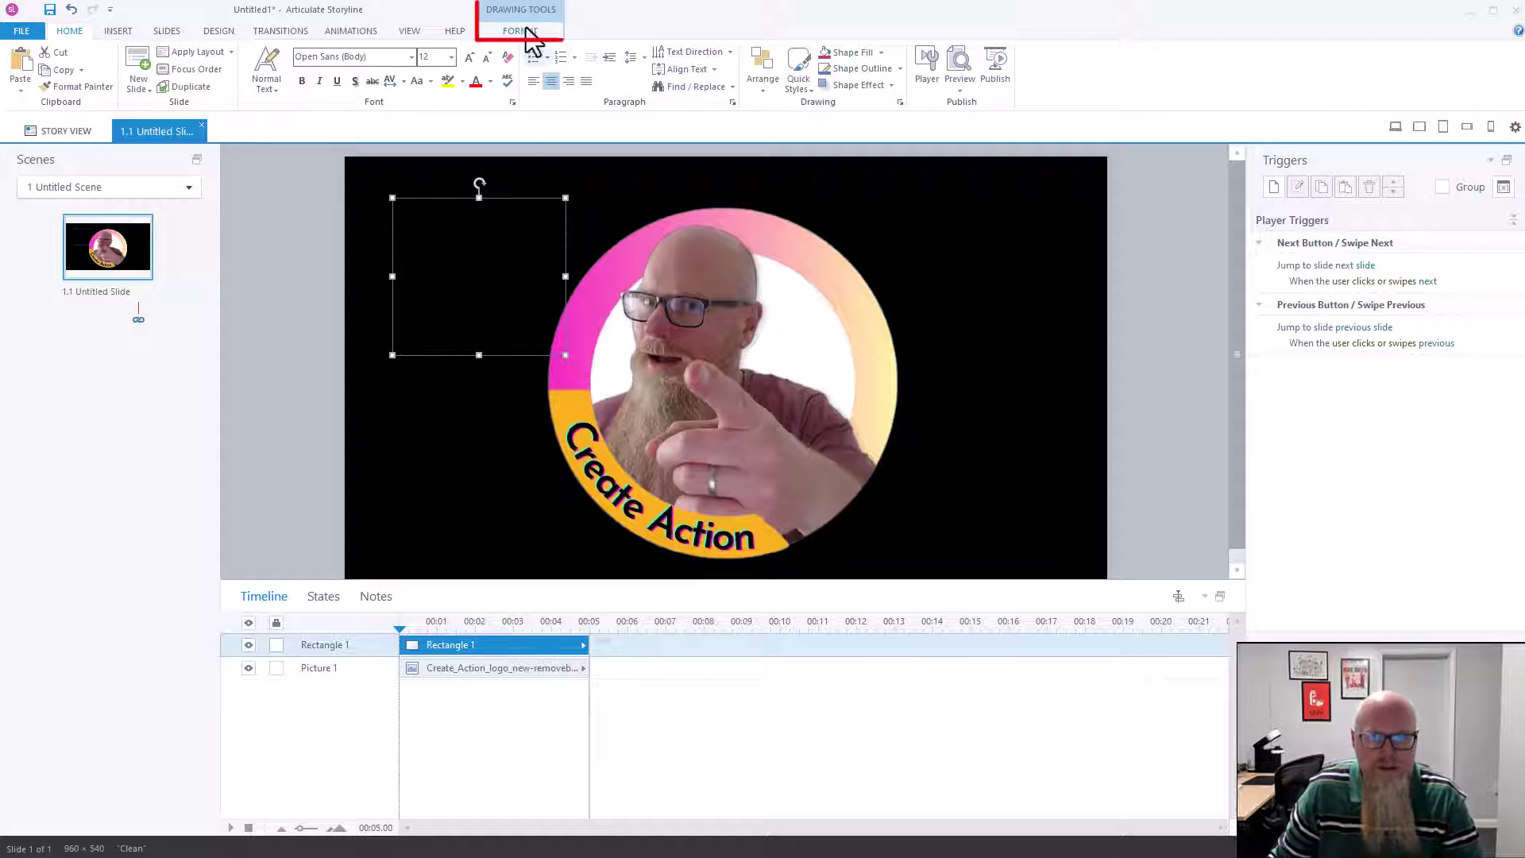
# Step: Set Rectangle 1's fill transparency to 41% and nudge it toward the logo
pyautogui.click(522, 31)
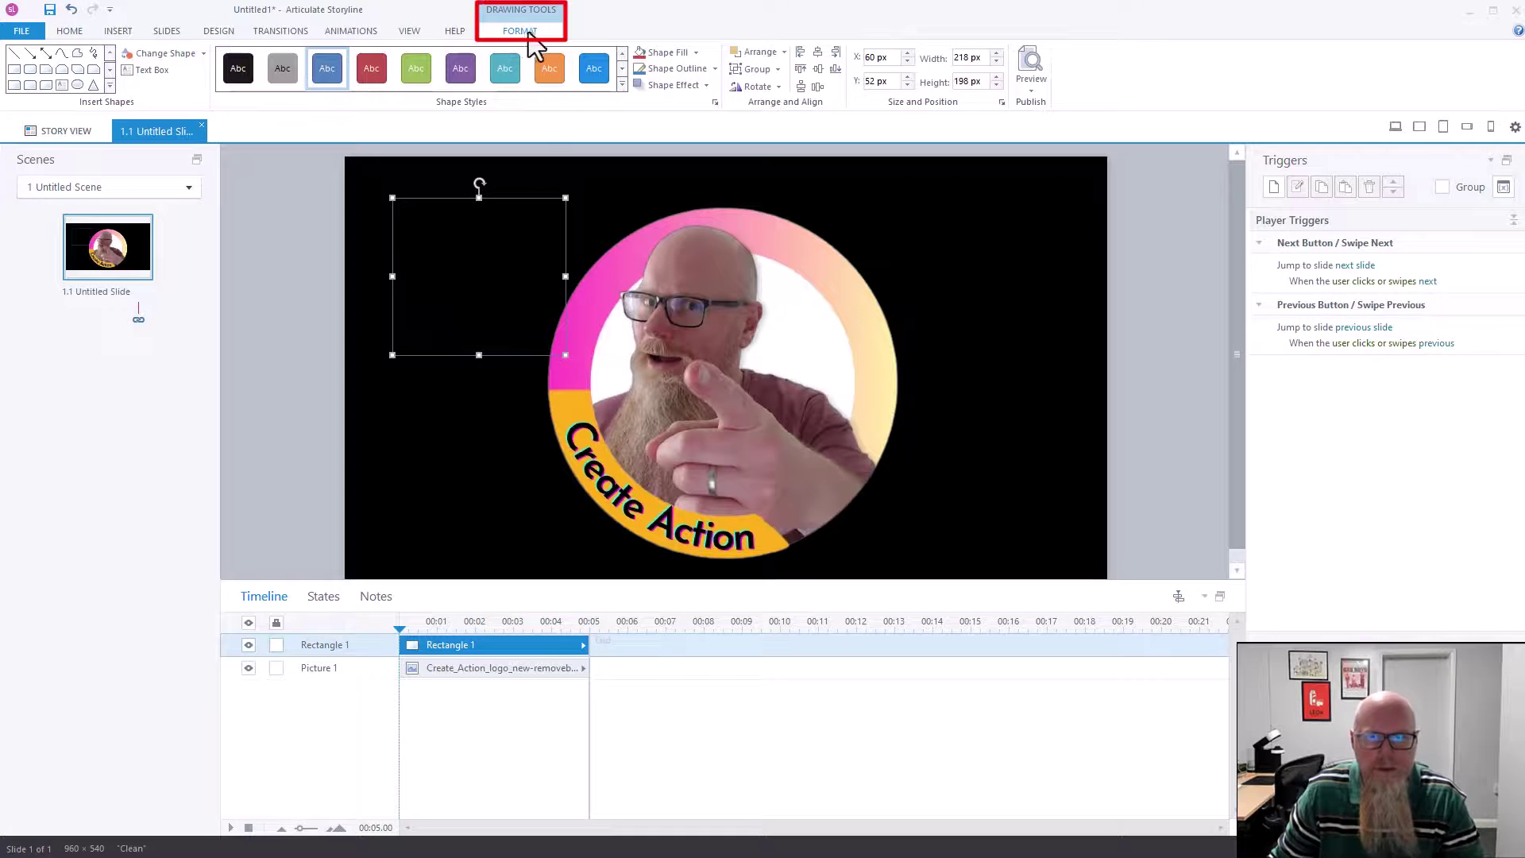
pyautogui.click(714, 103)
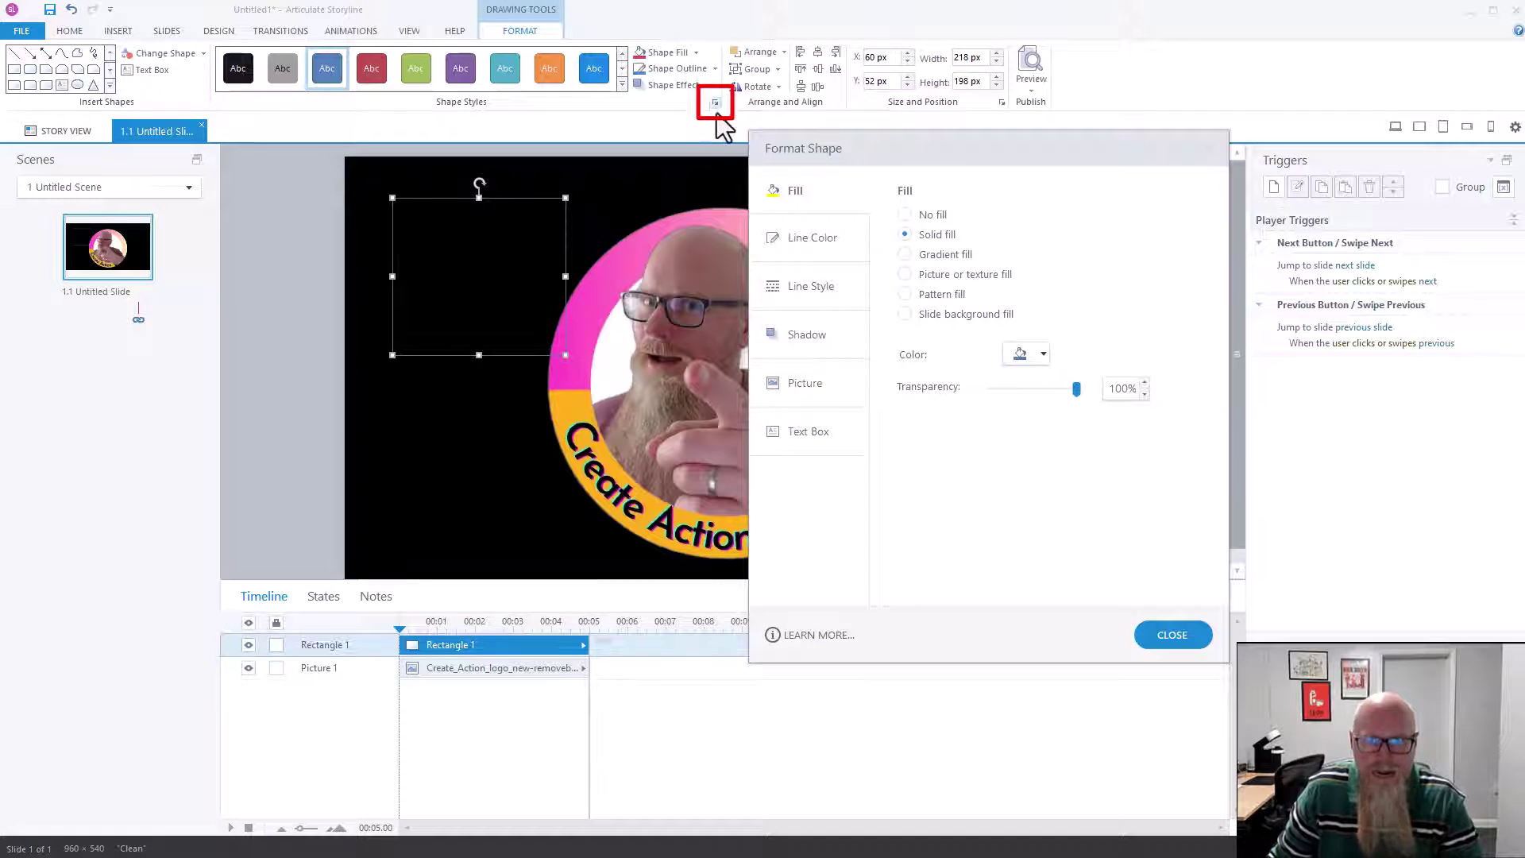
pyautogui.moveTo(1076, 393); pyautogui.dragTo(1026, 398)
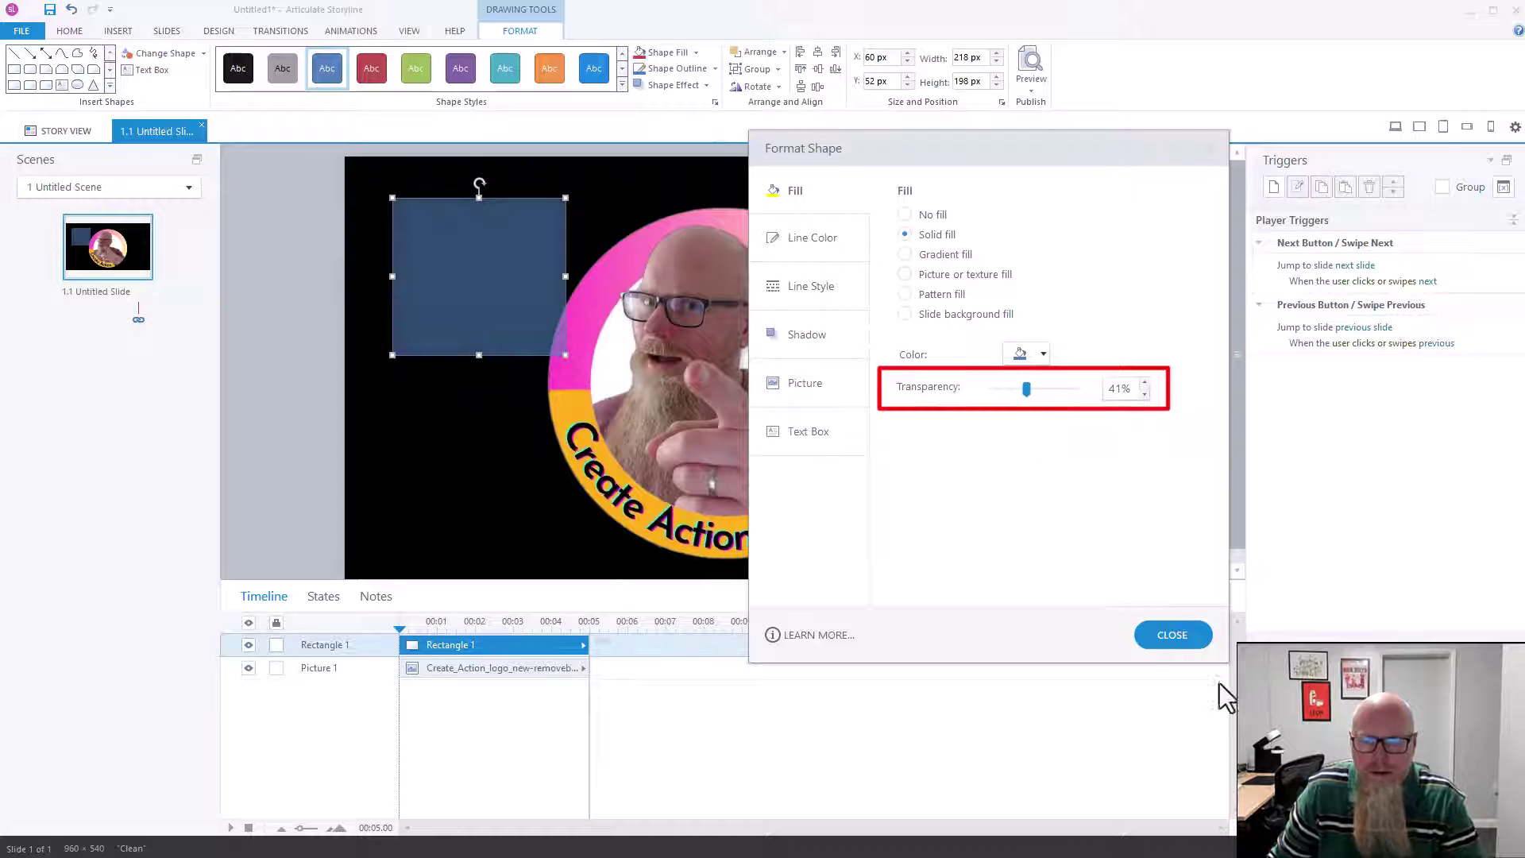
pyautogui.click(1172, 634)
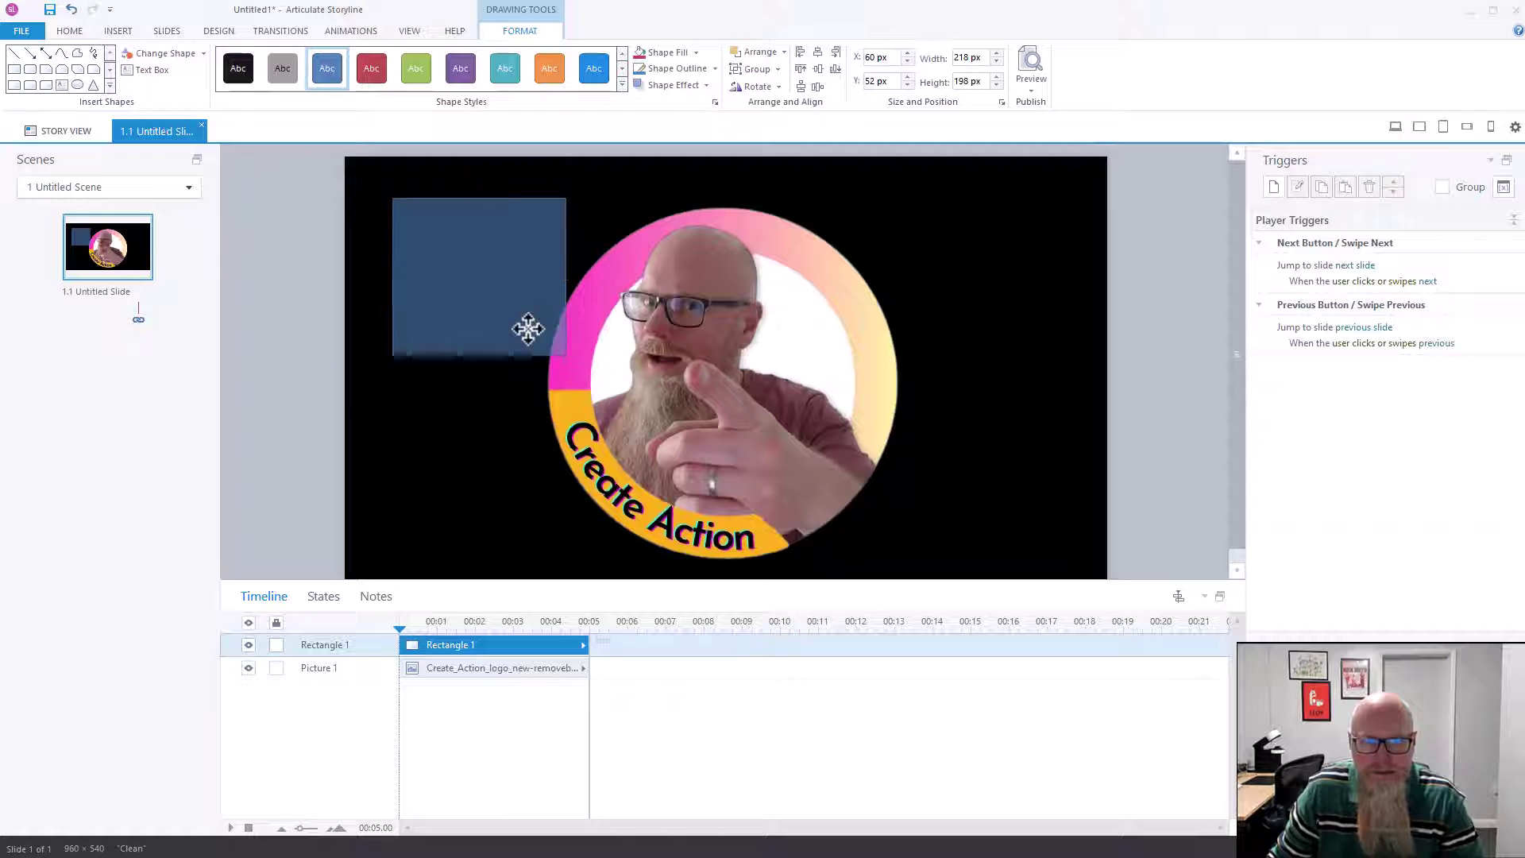
pyautogui.moveTo(528, 328)
pyautogui.mouseDown()
pyautogui.moveTo(698, 375)
pyautogui.moveTo(744, 351)
pyautogui.moveTo(540, 325)
pyautogui.mouseUp()
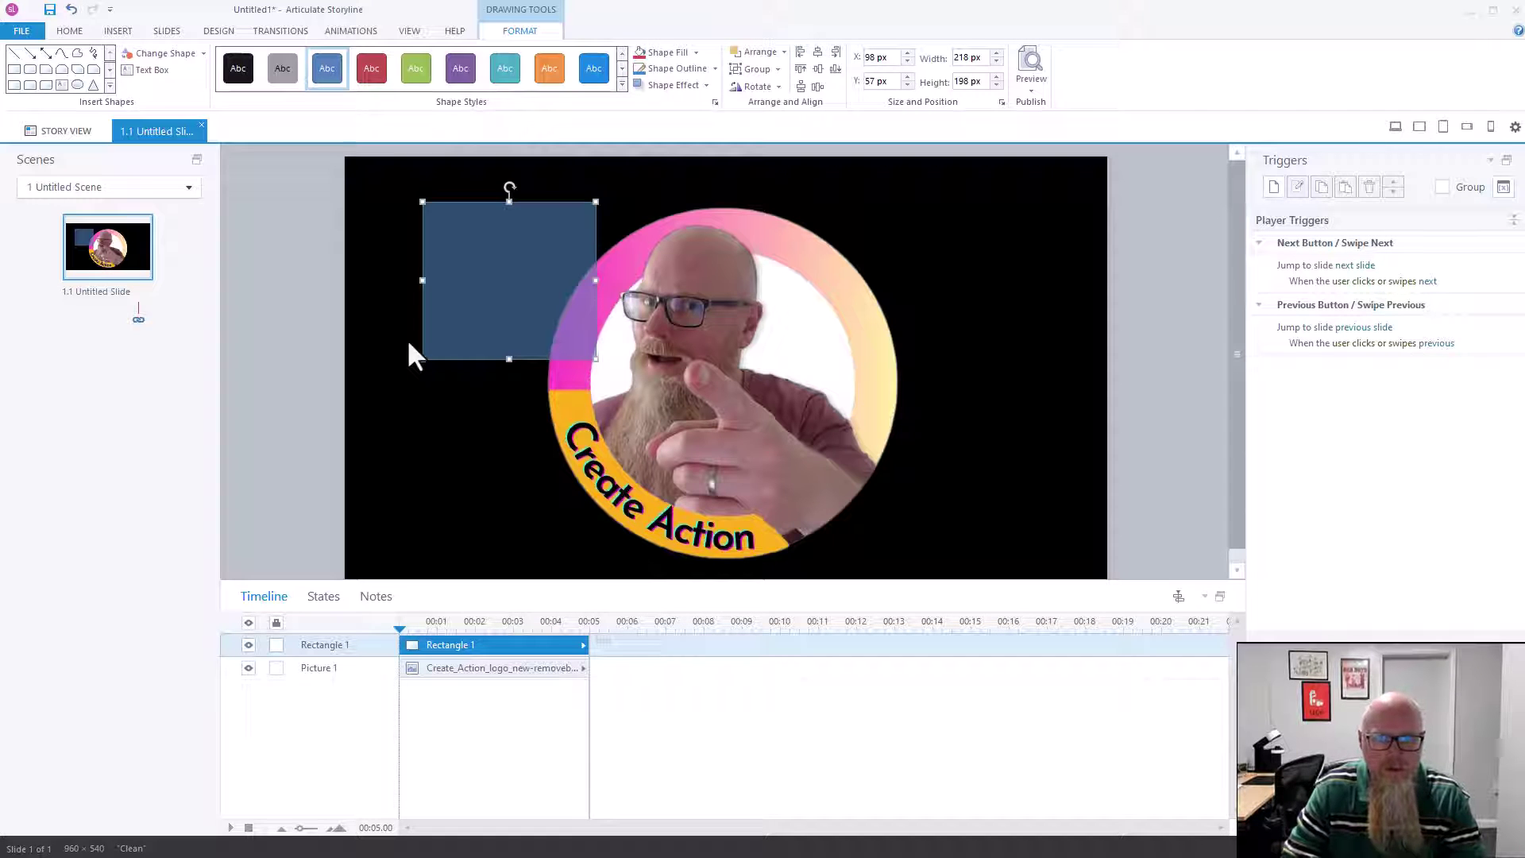
# Step: Drag Rectangle 1 to the slide's top-right corner at X 730, Y 20 px
pyautogui.moveTo(510, 313); pyautogui.dragTo(999, 295)
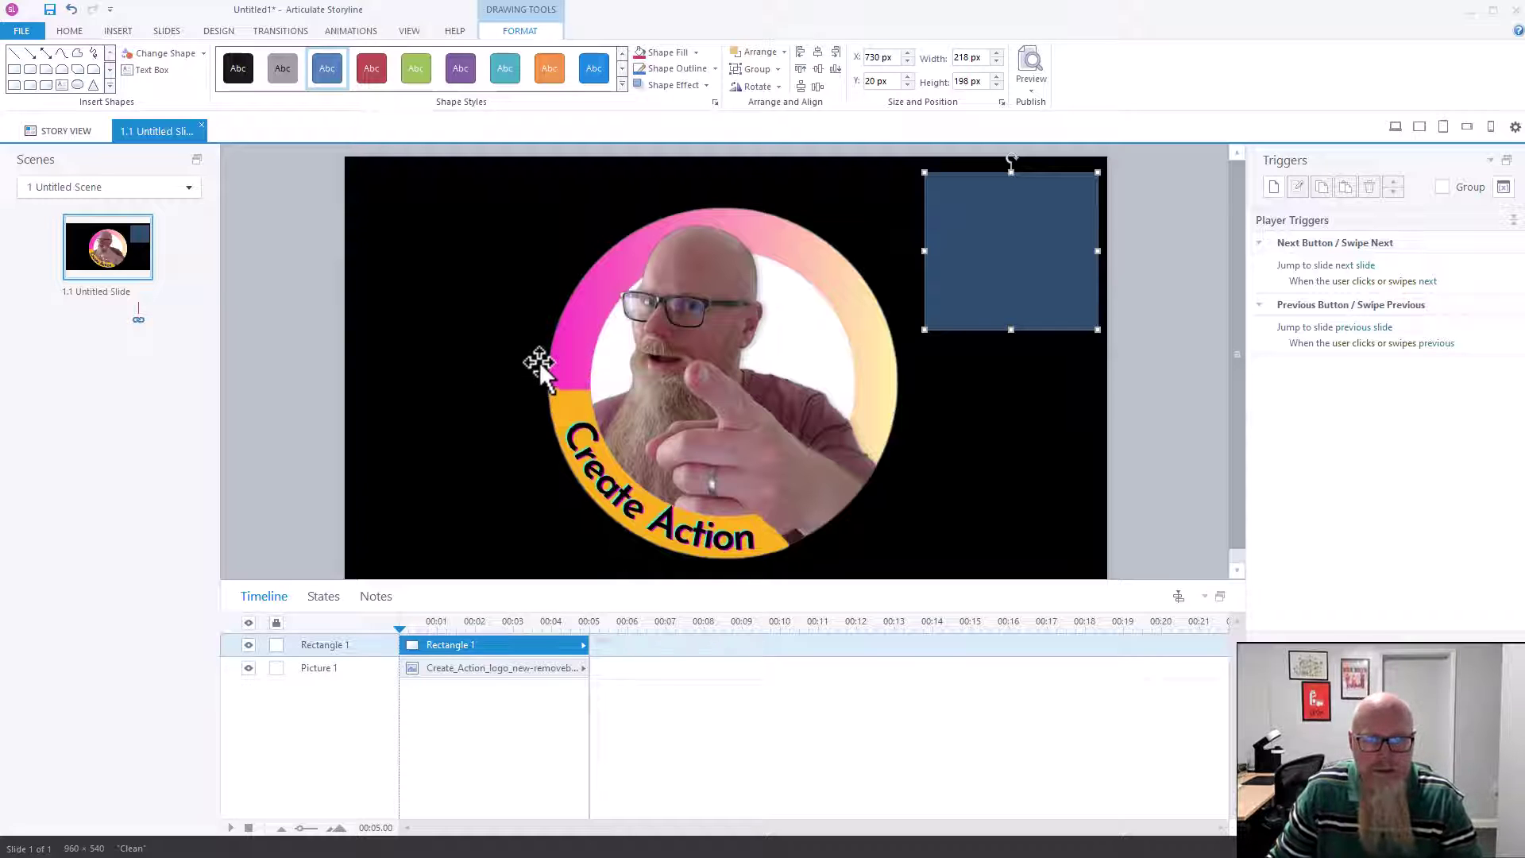
pyautogui.click(287, 308)
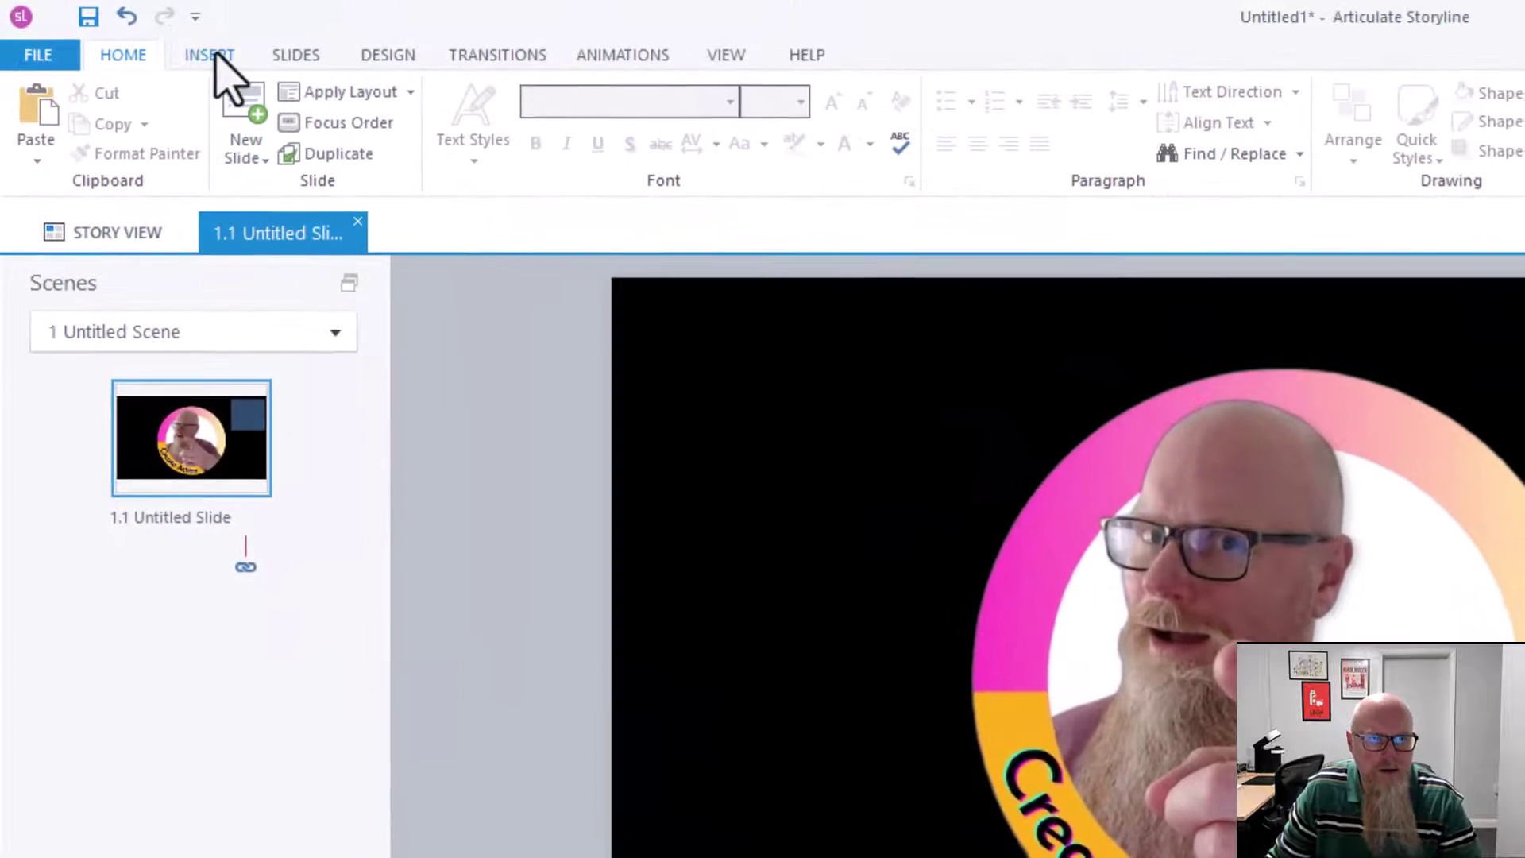
# Step: Search stock photos for 'volcano' and insert the photo of a person facing a volcano
pyautogui.click(215, 56)
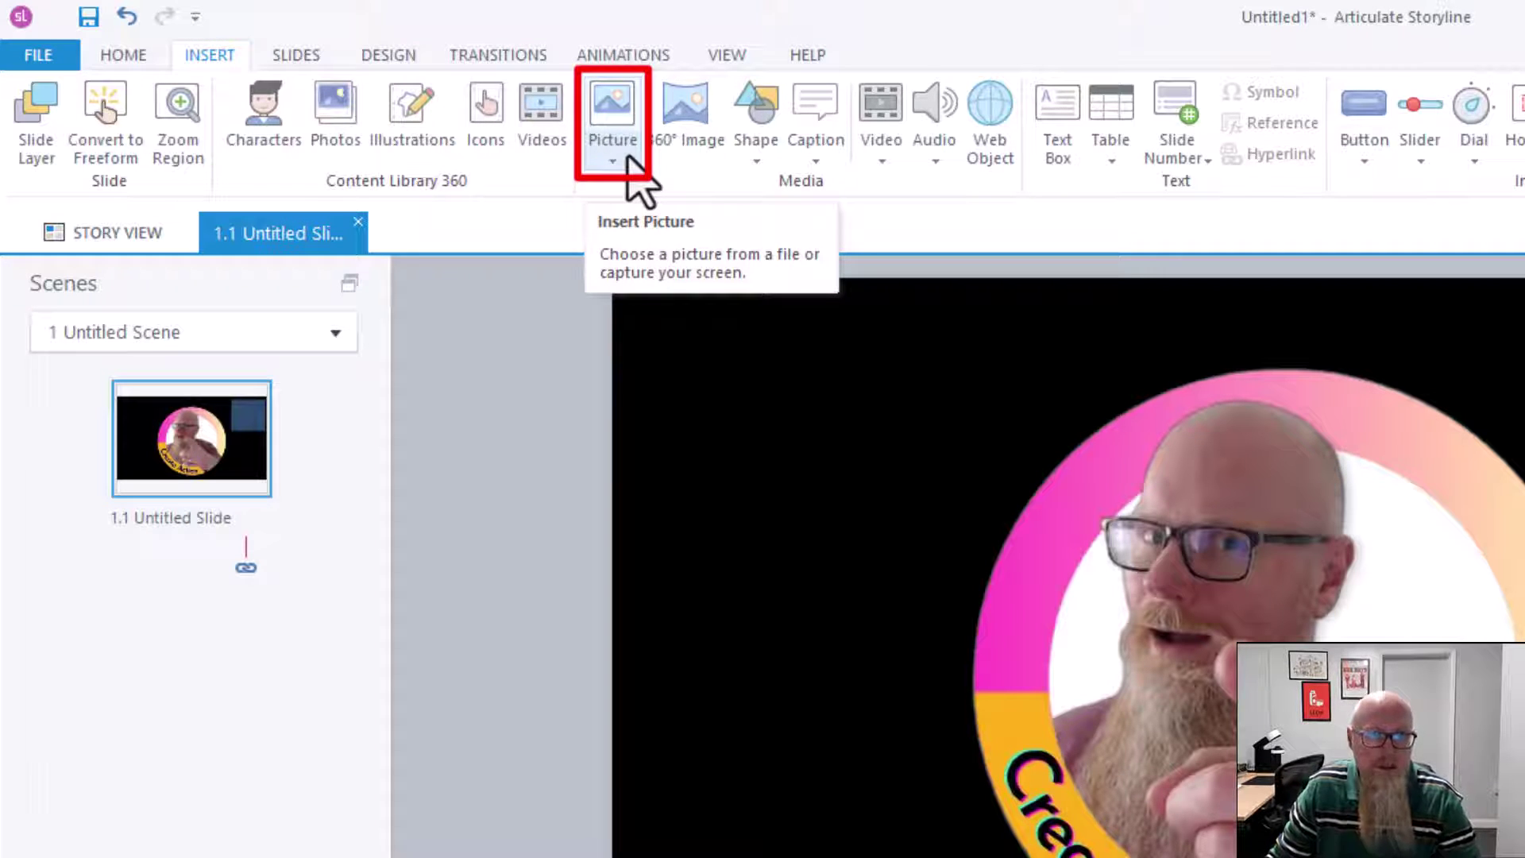
pyautogui.click(333, 151)
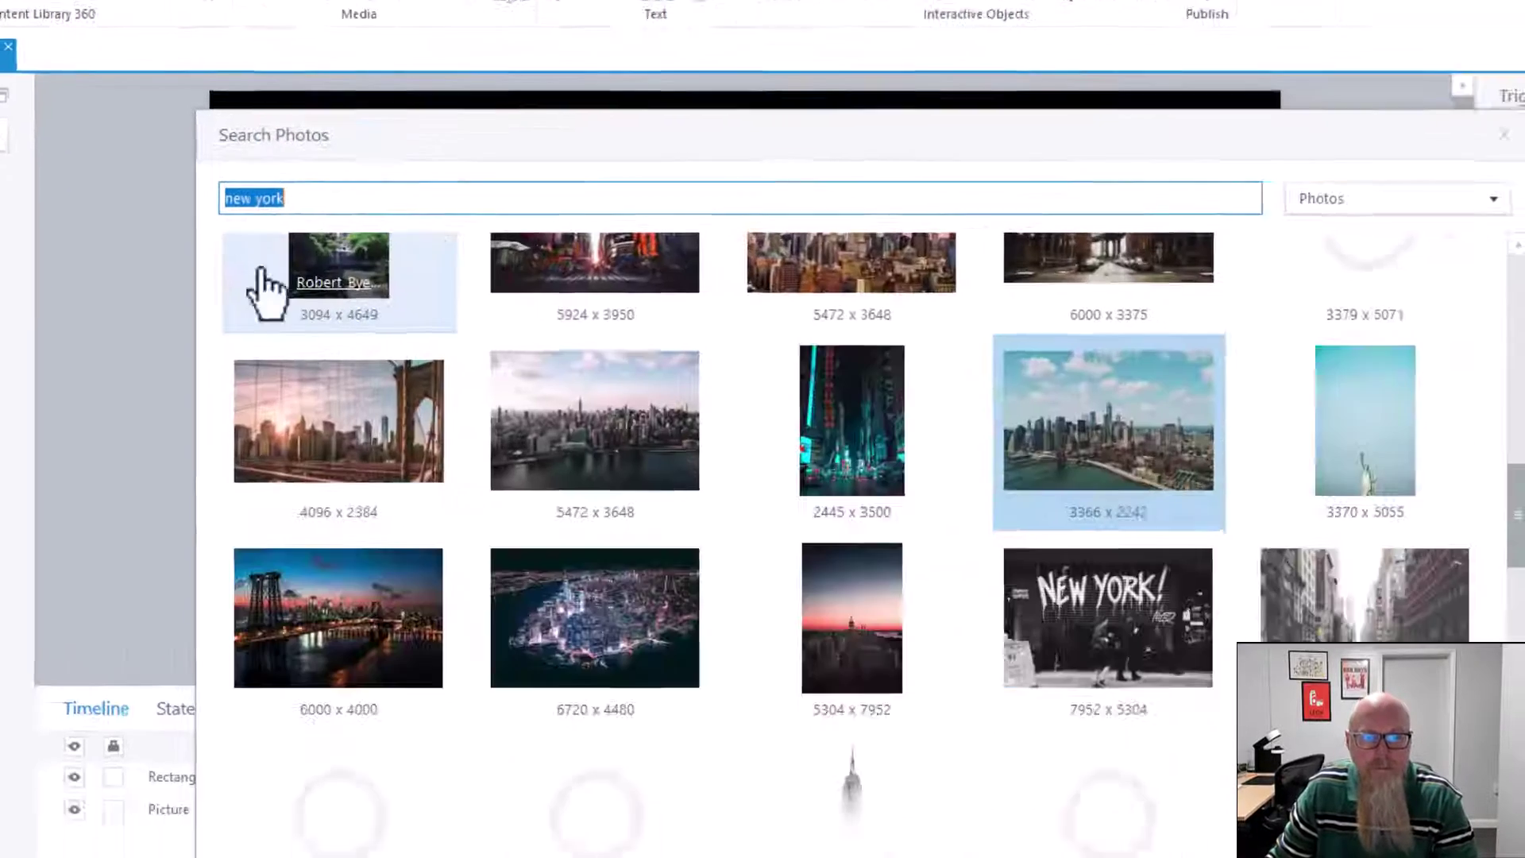
pyautogui.click(155, 119)
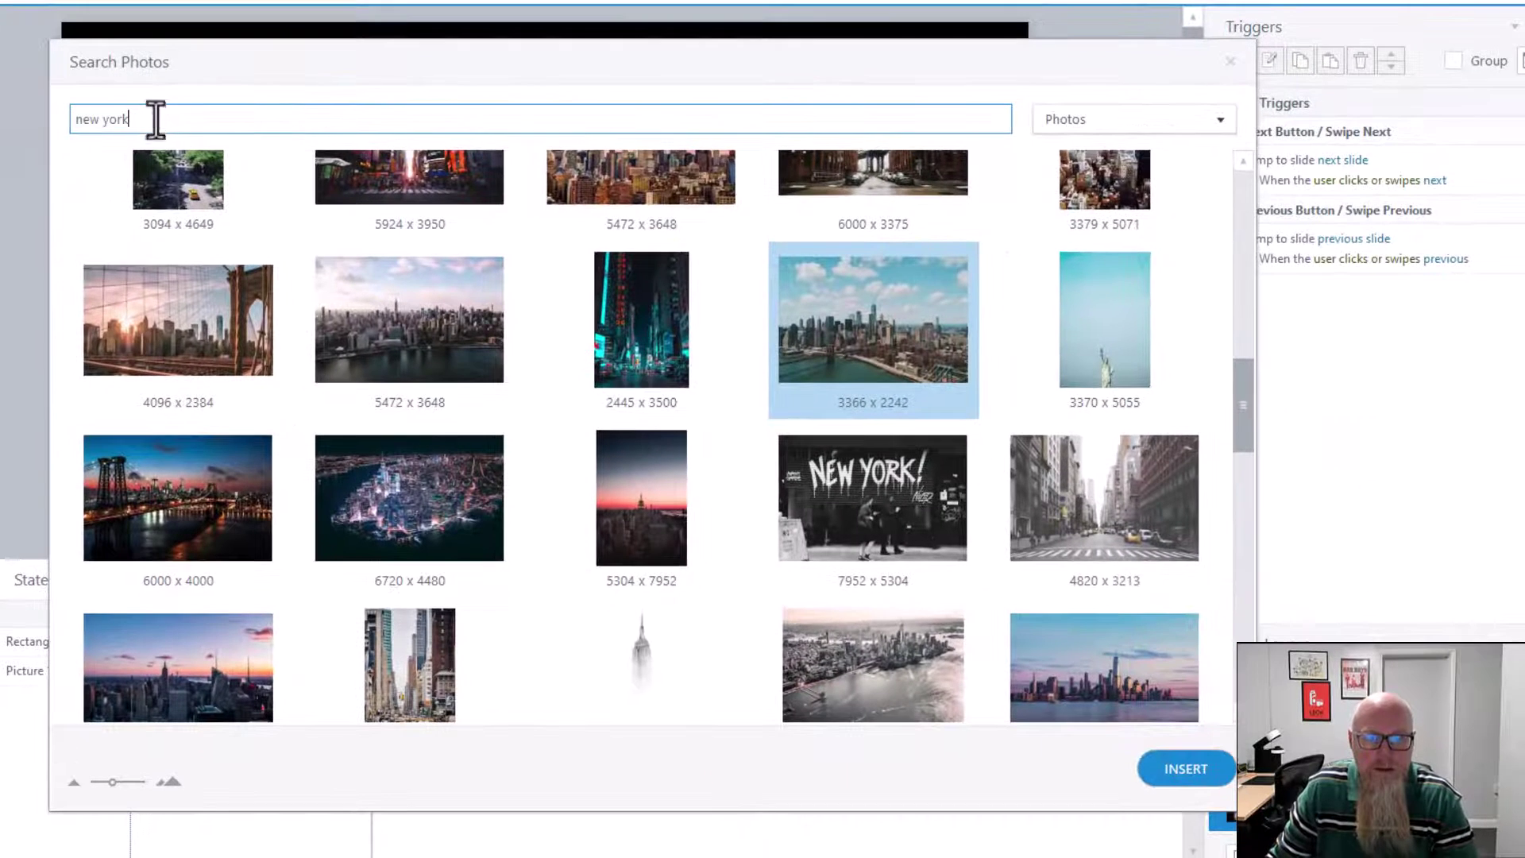
pyautogui.tripleClick(177, 120)
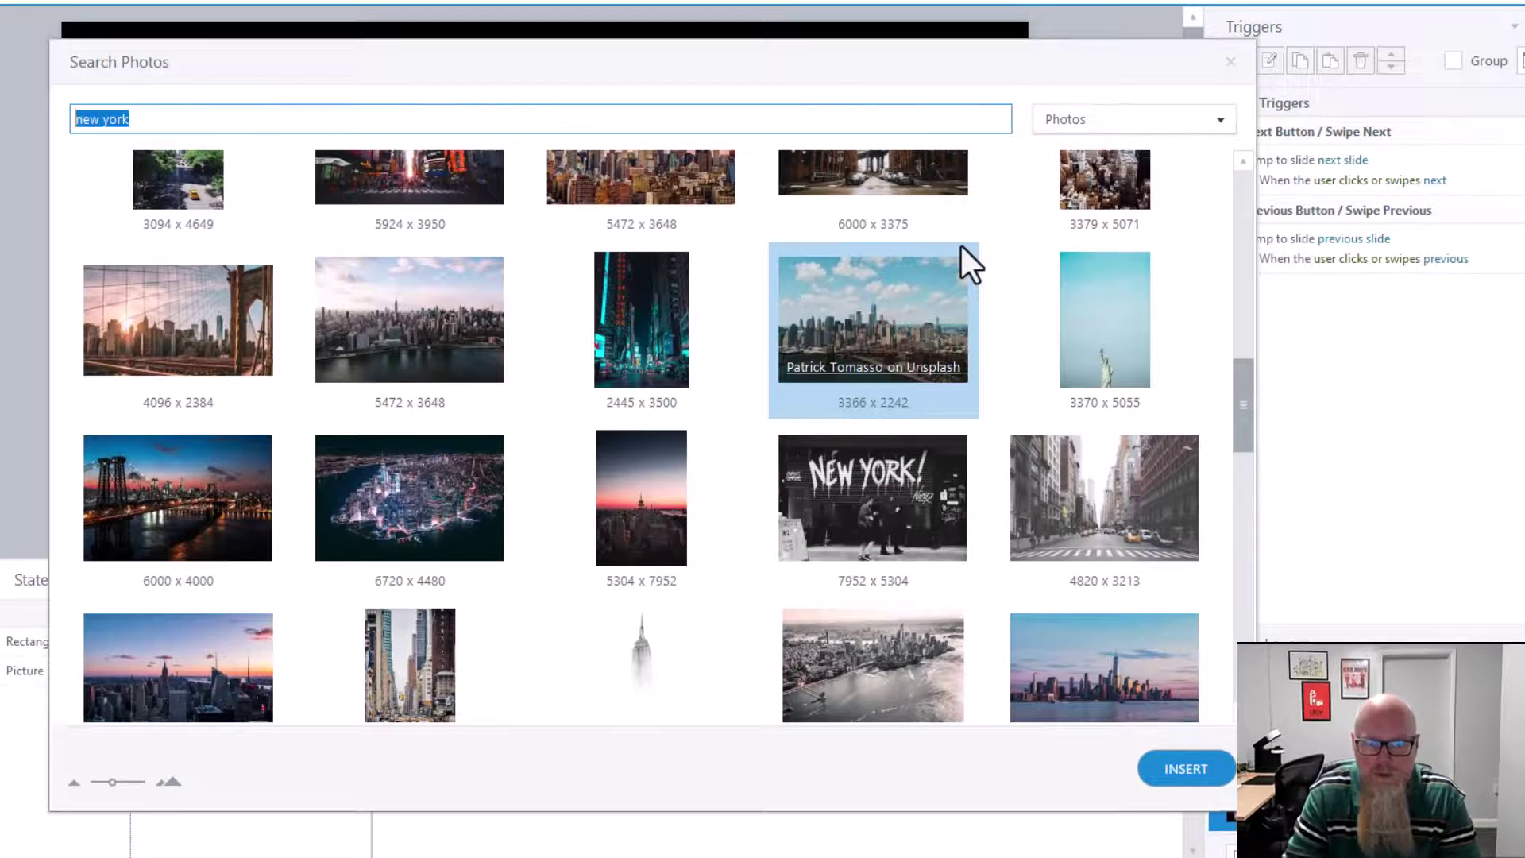
pyautogui.press('BackSpace')
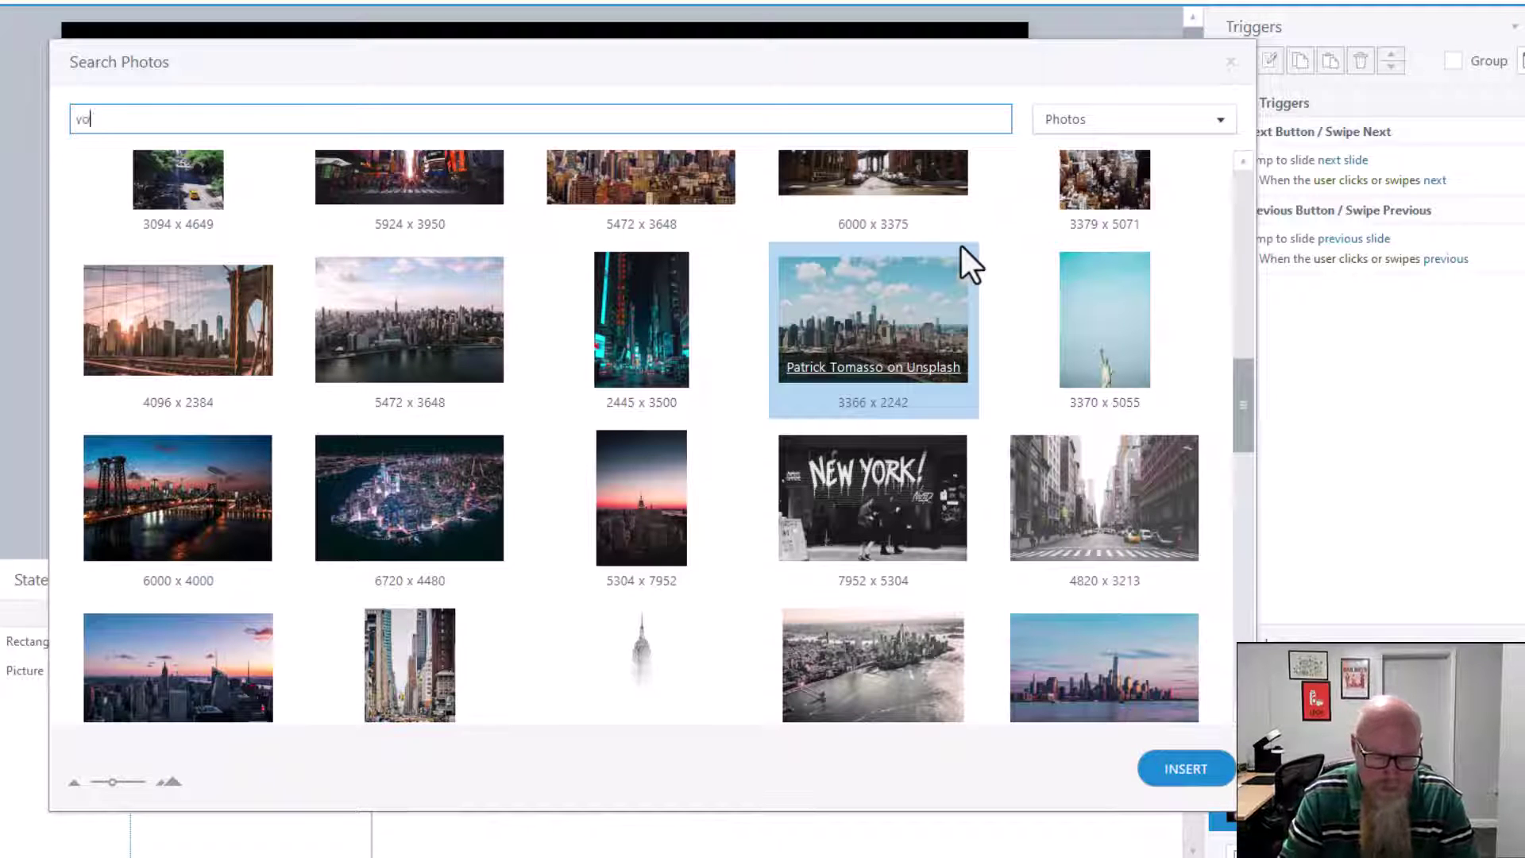
pyautogui.write('volca')
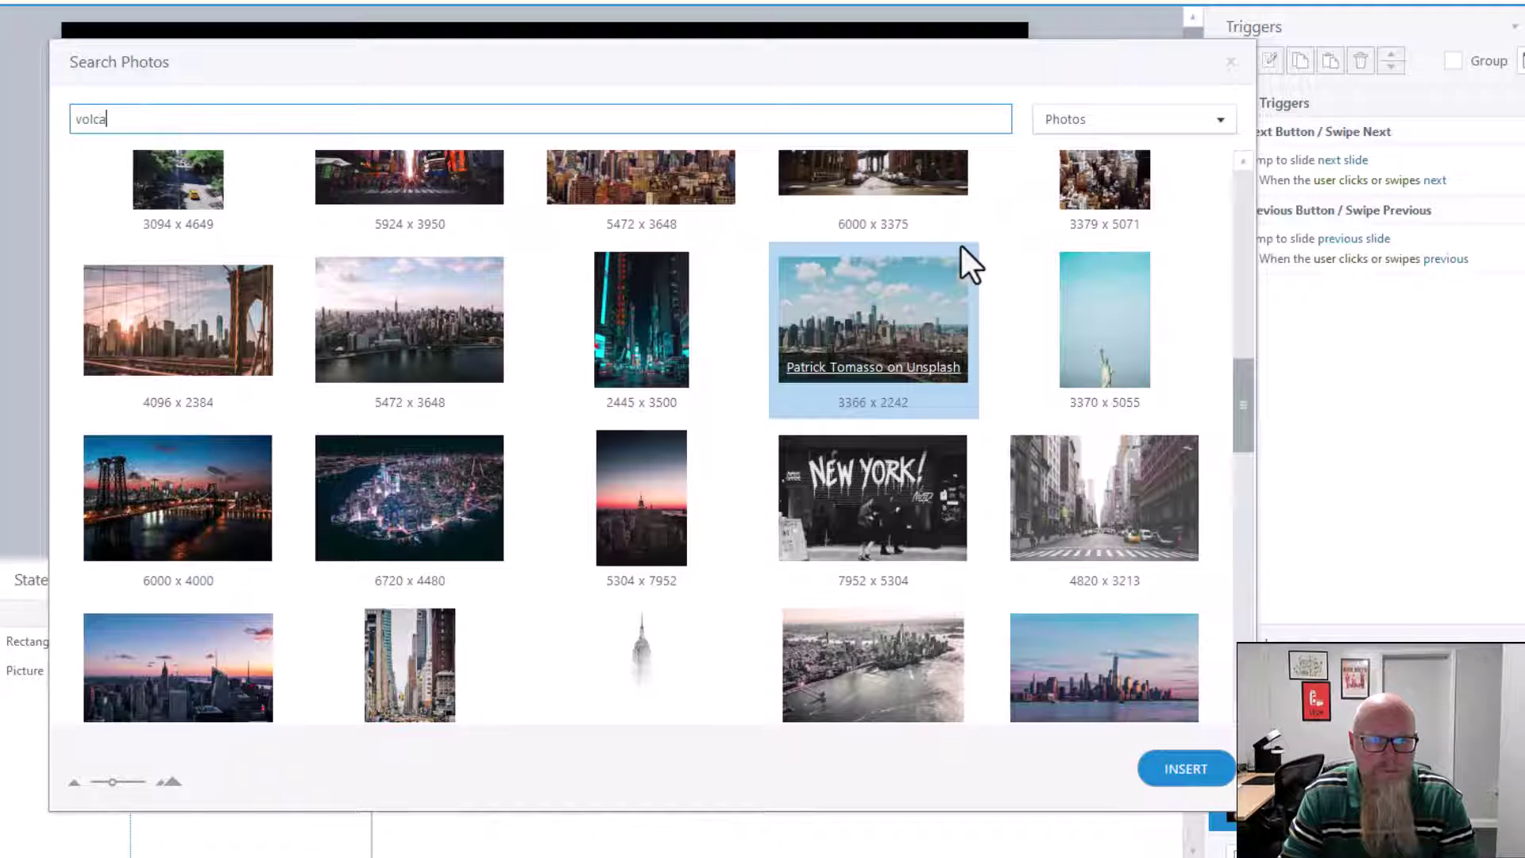
pyautogui.write('no')
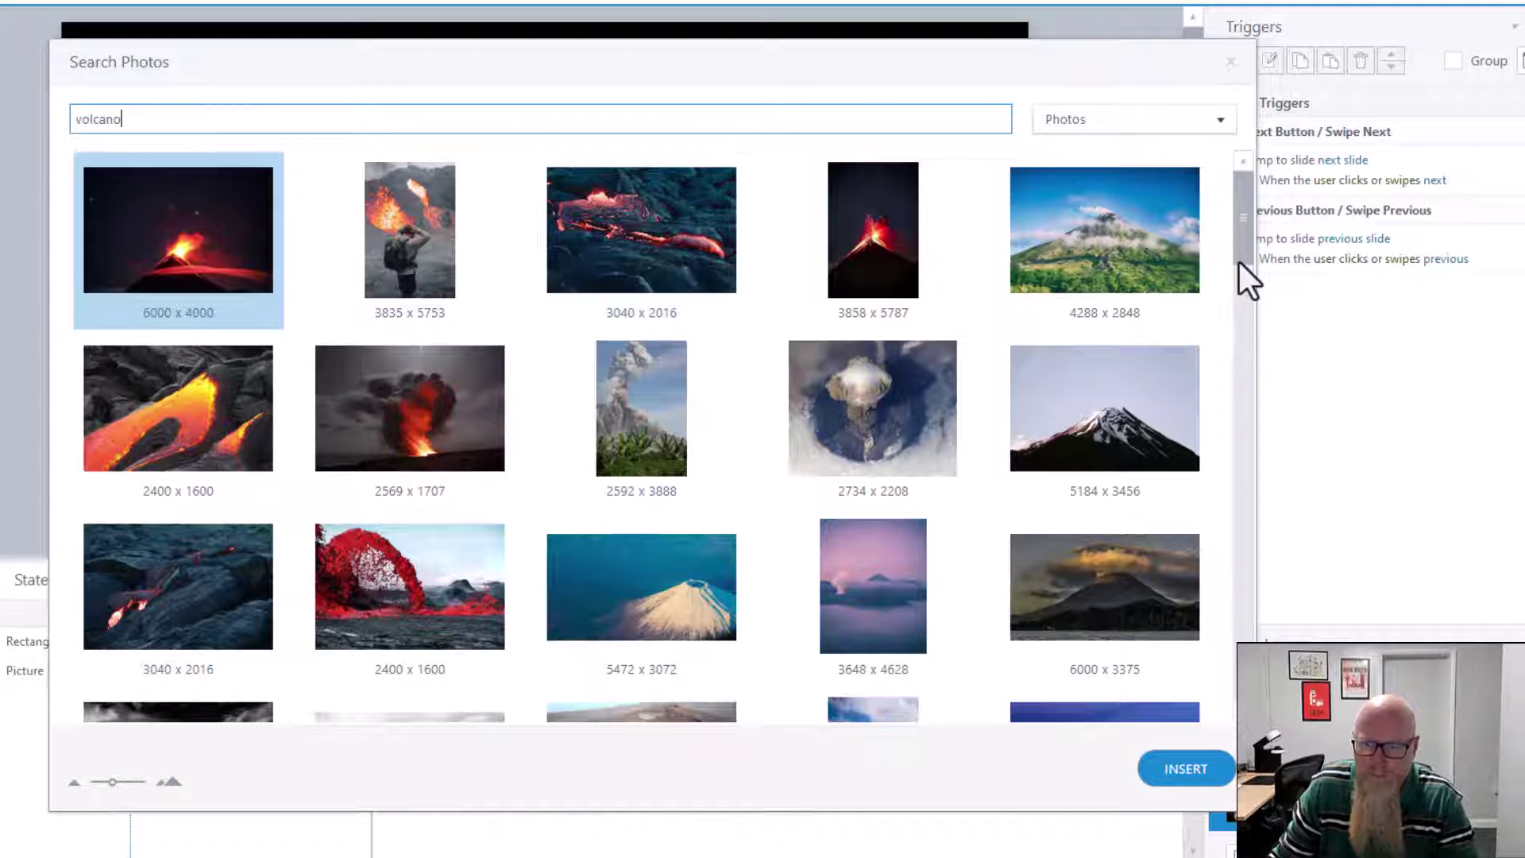
pyautogui.scroll(-5, 1028, 413)
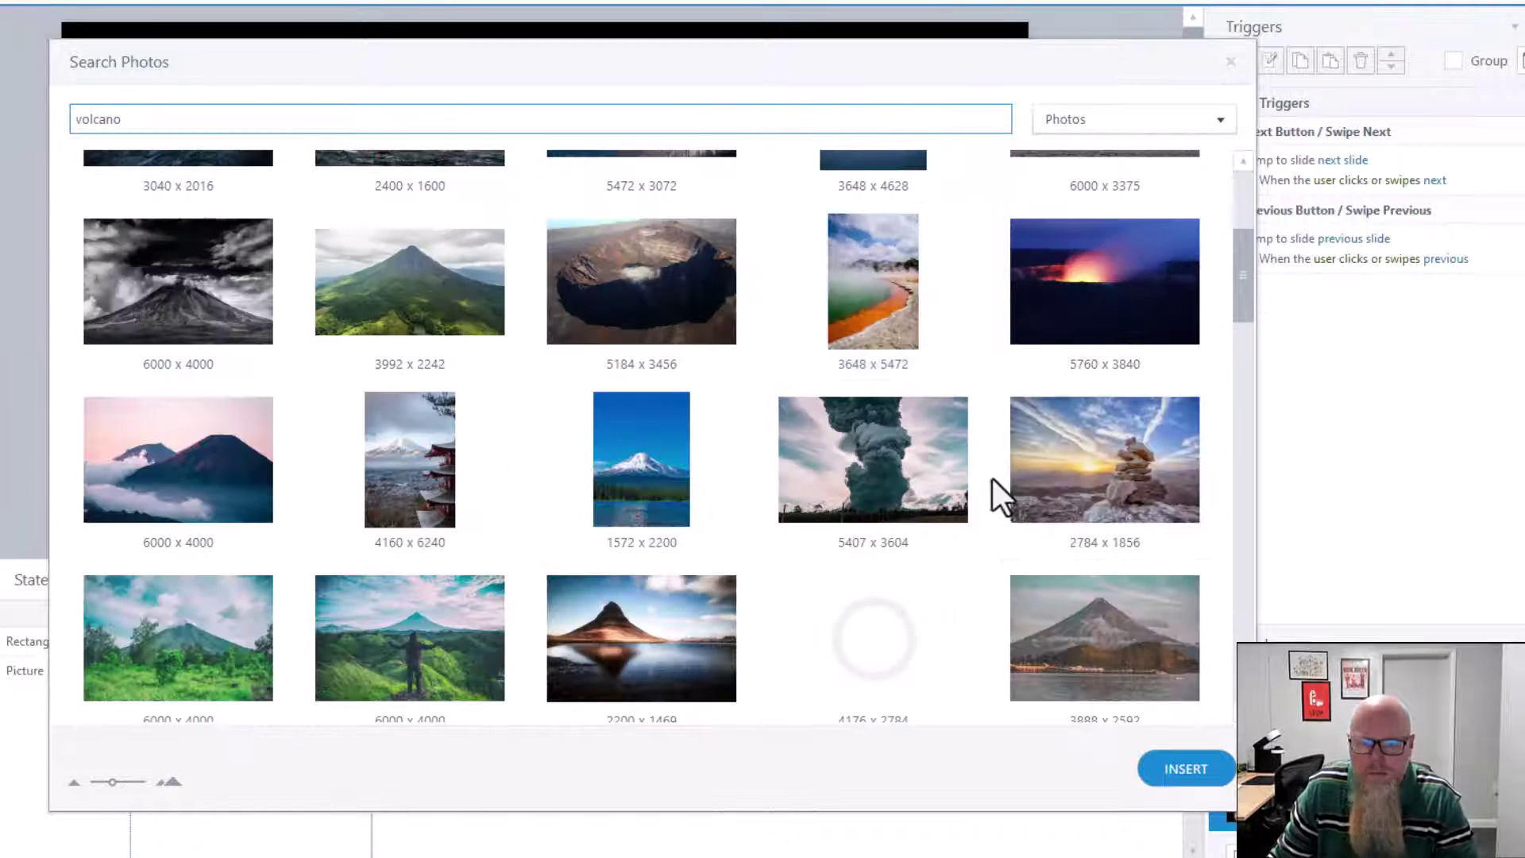
pyautogui.click(421, 643)
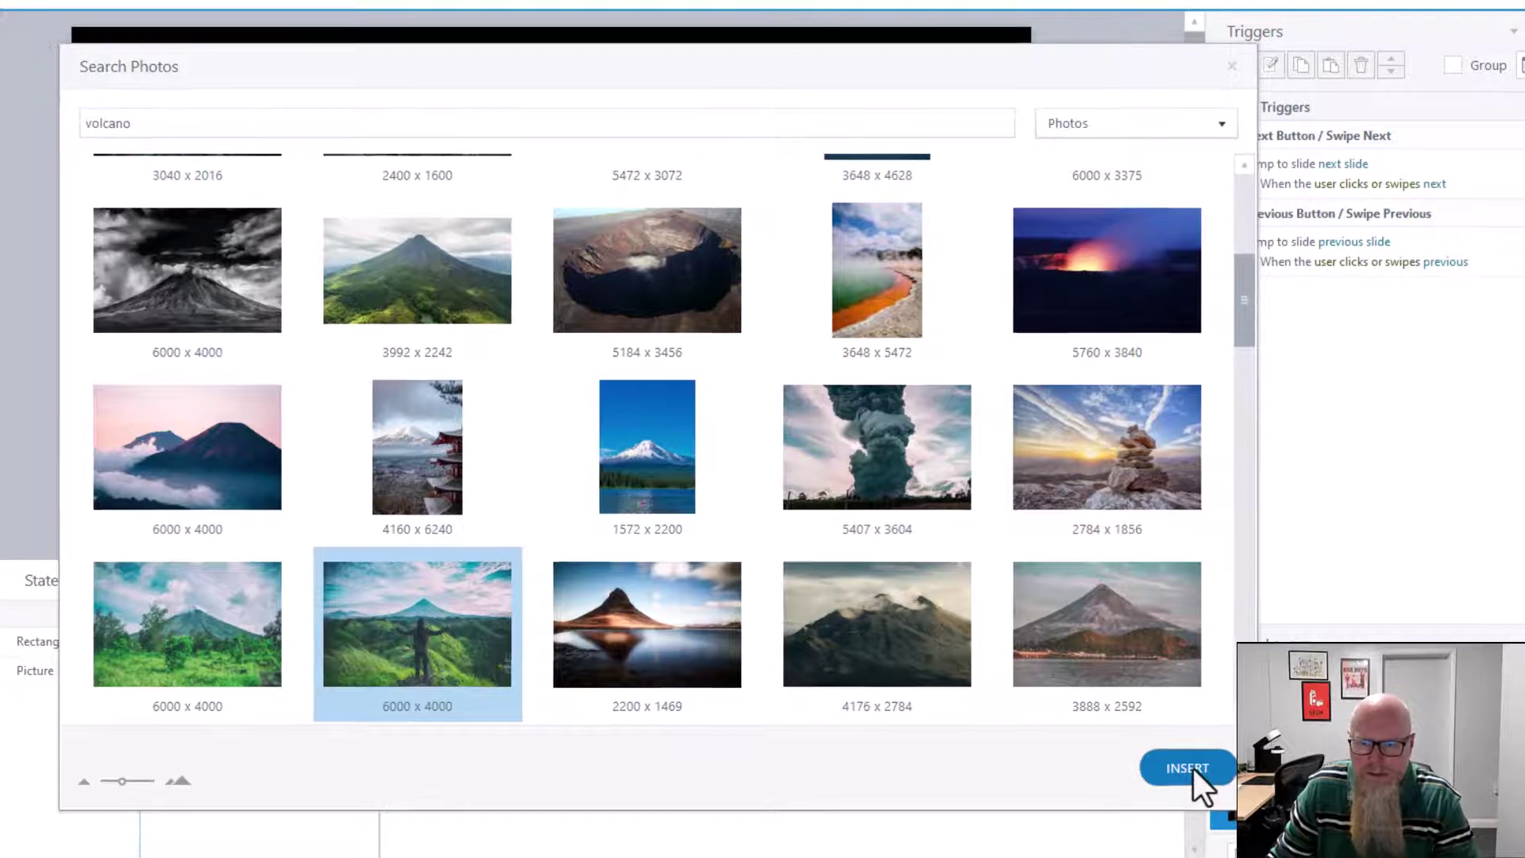
pyautogui.click(1191, 768)
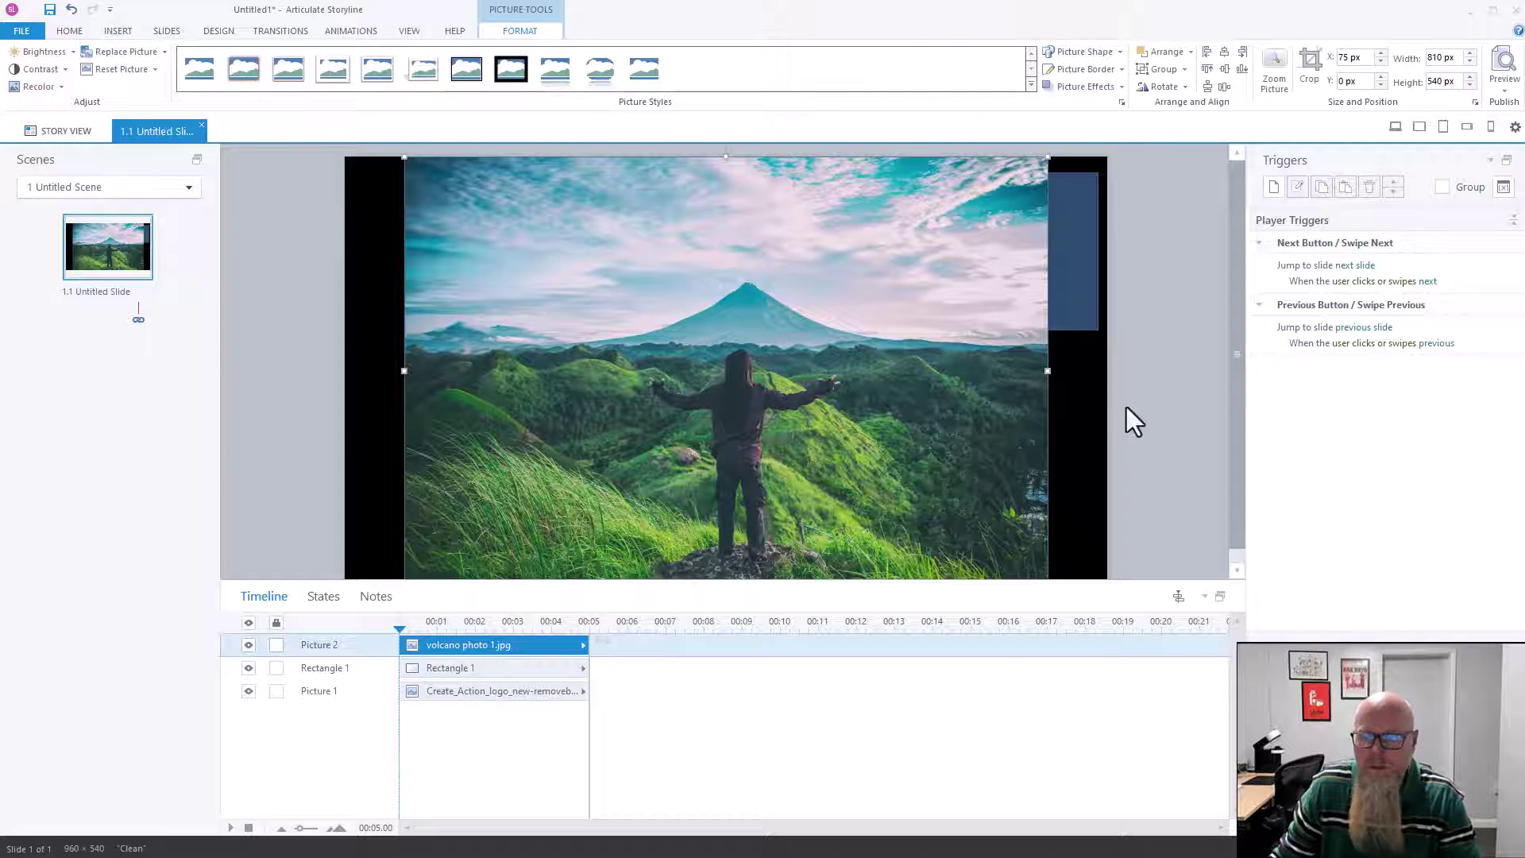
# Step: Move the volcano photo onto the slide and stretch it to the slide's full width
pyautogui.click(1125, 408)
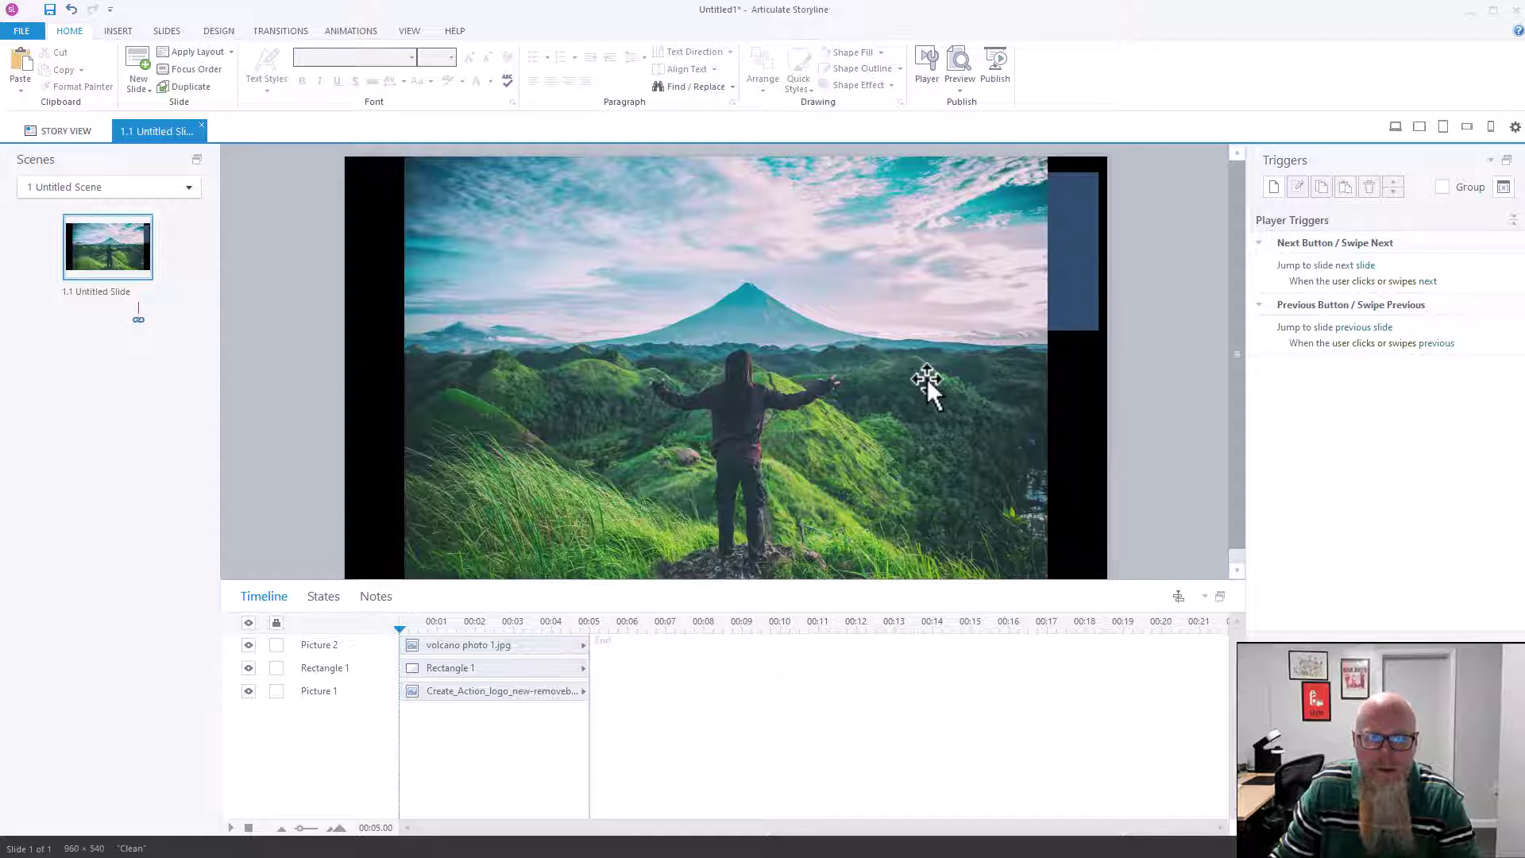
pyautogui.moveTo(927, 378); pyautogui.dragTo(877, 388)
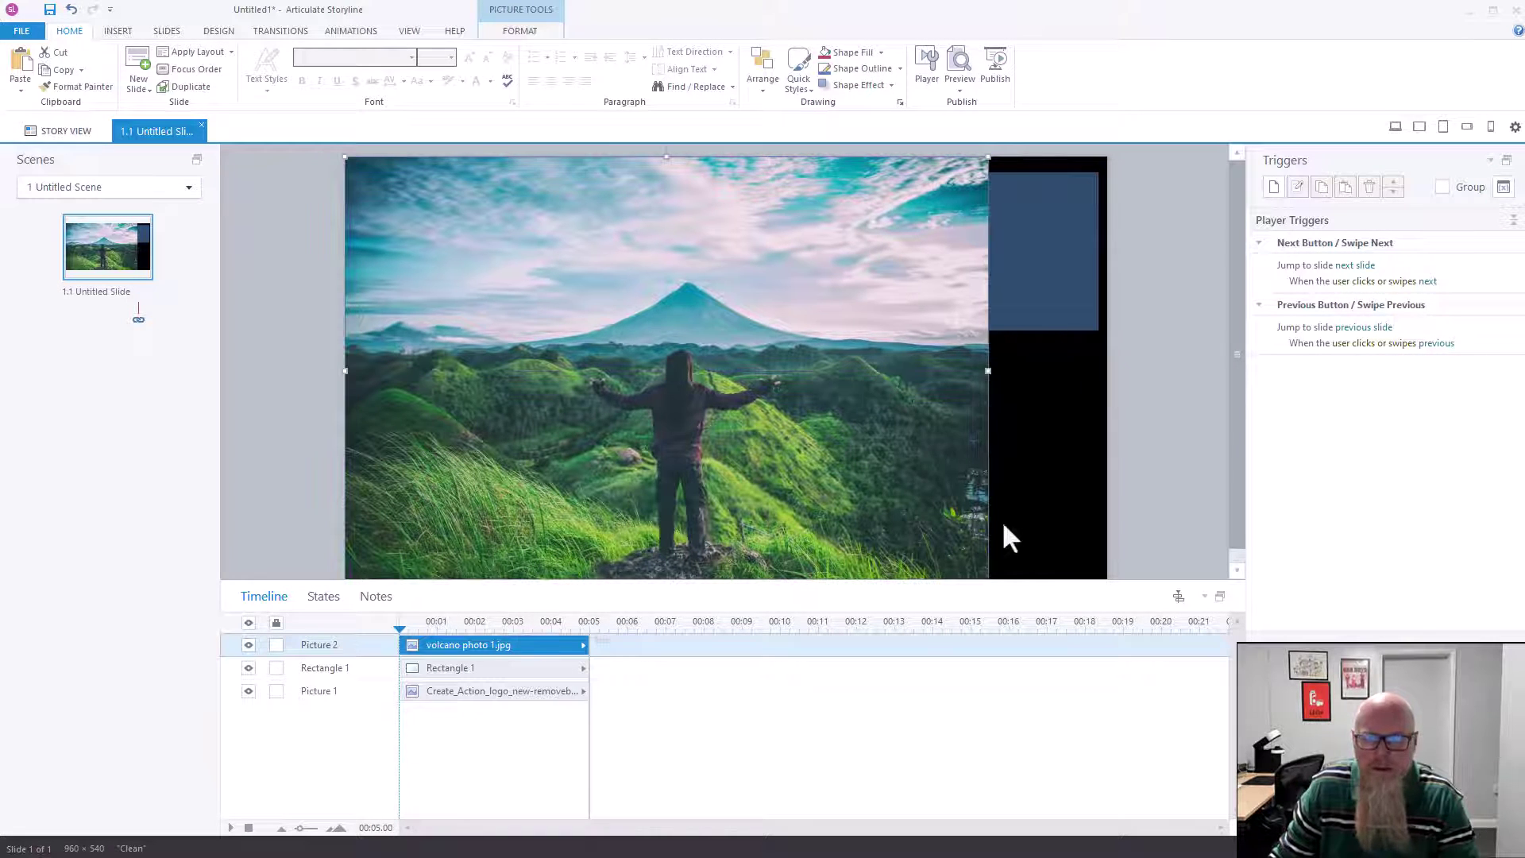
pyautogui.scroll(-1, 1004, 528)
pyautogui.moveTo(928, 521); pyautogui.dragTo(1025, 578)
pyautogui.scroll(-1, 1043, 478)
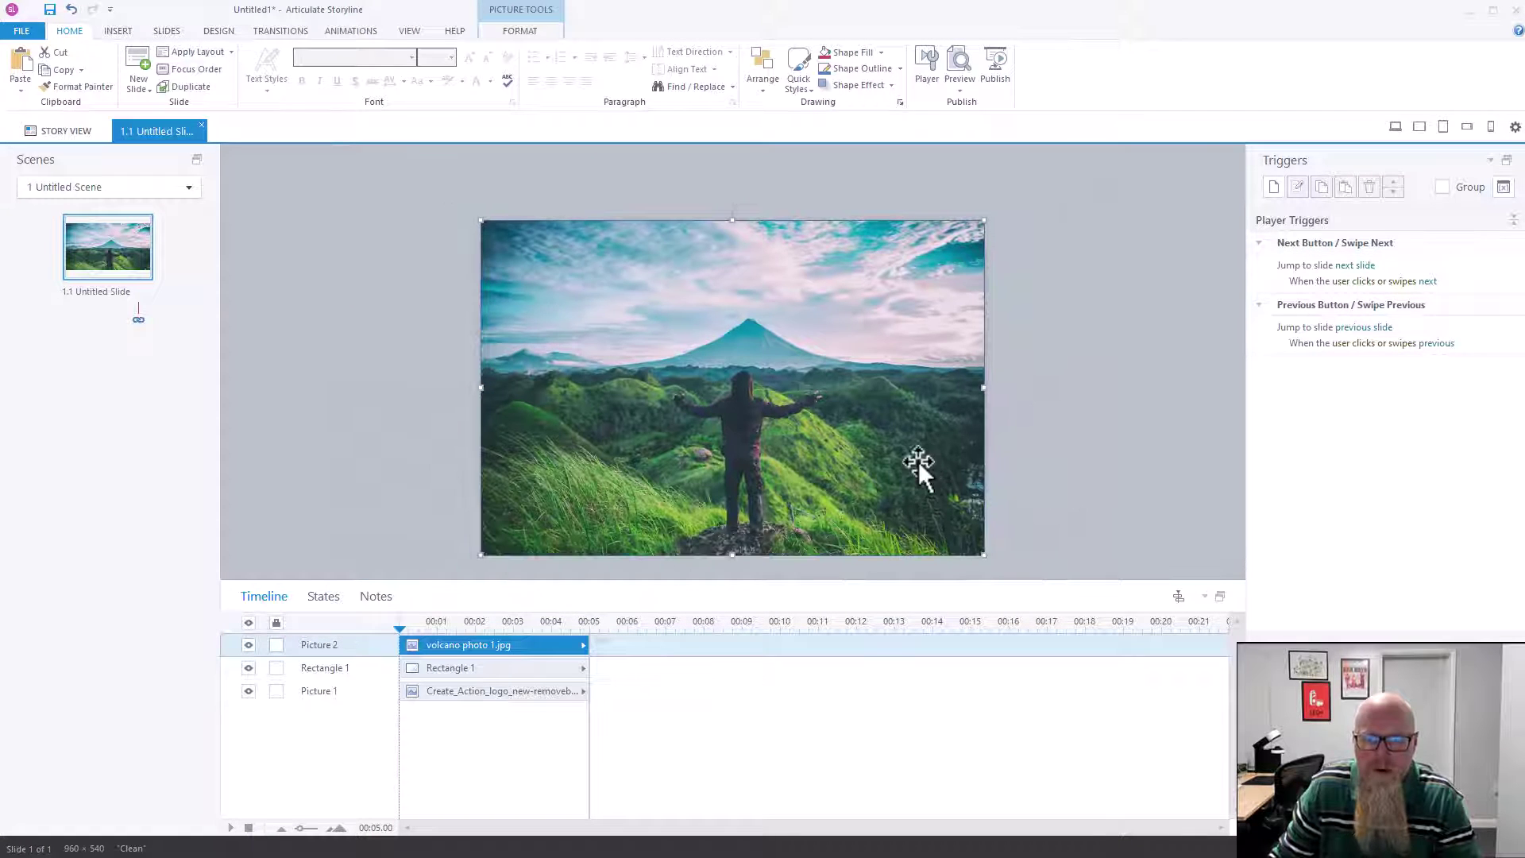
# Step: Crop the photo's bottom edge to the slide height, undoing an accidental move
pyautogui.click(525, 31)
pyautogui.click(1304, 69)
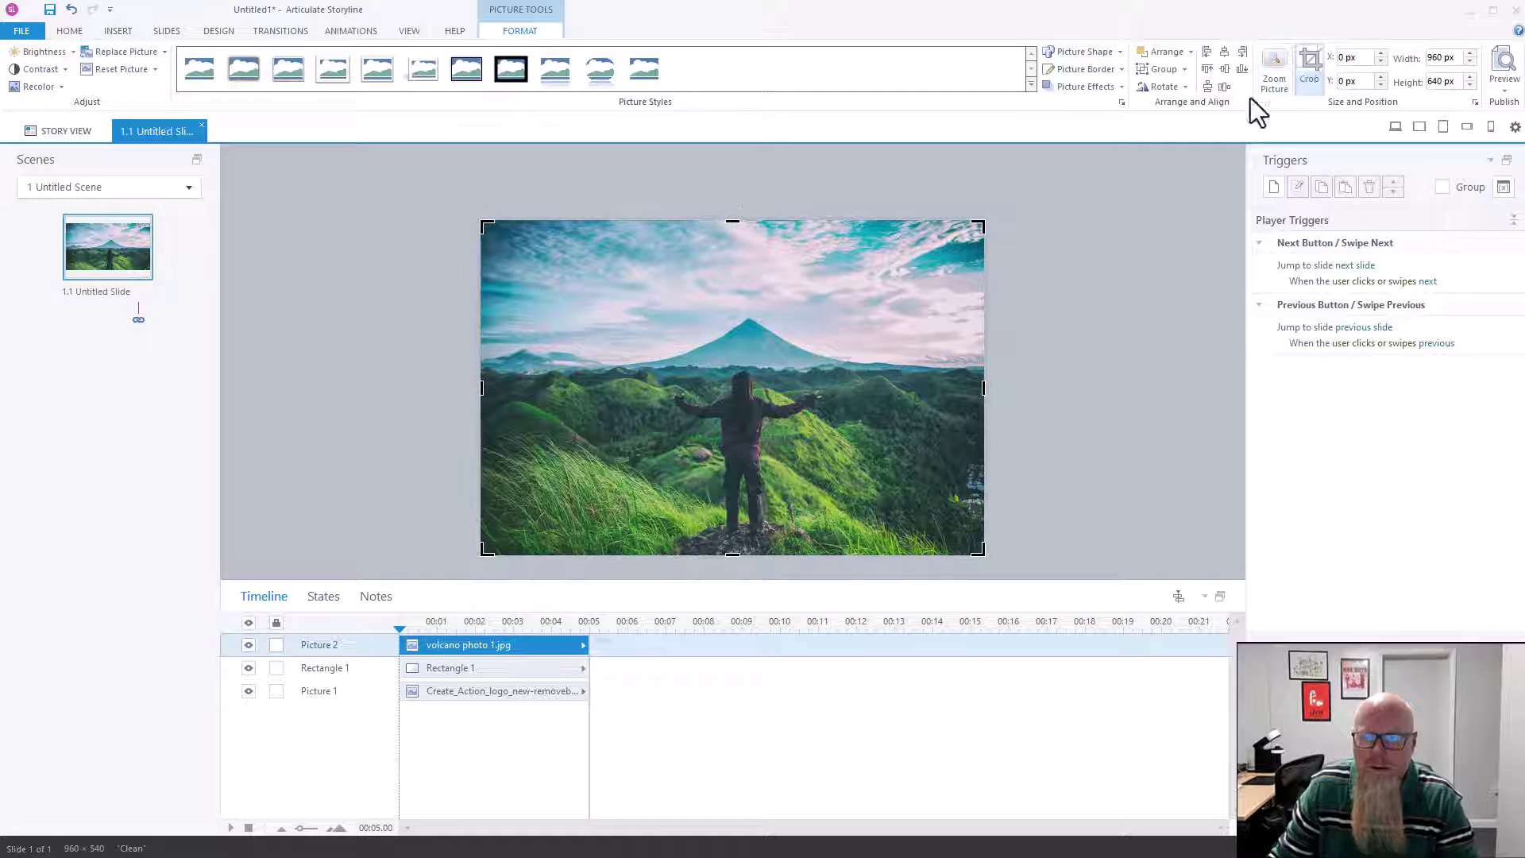
pyautogui.moveTo(731, 554); pyautogui.dragTo(747, 501)
pyautogui.click(1016, 377)
pyautogui.click(950, 376)
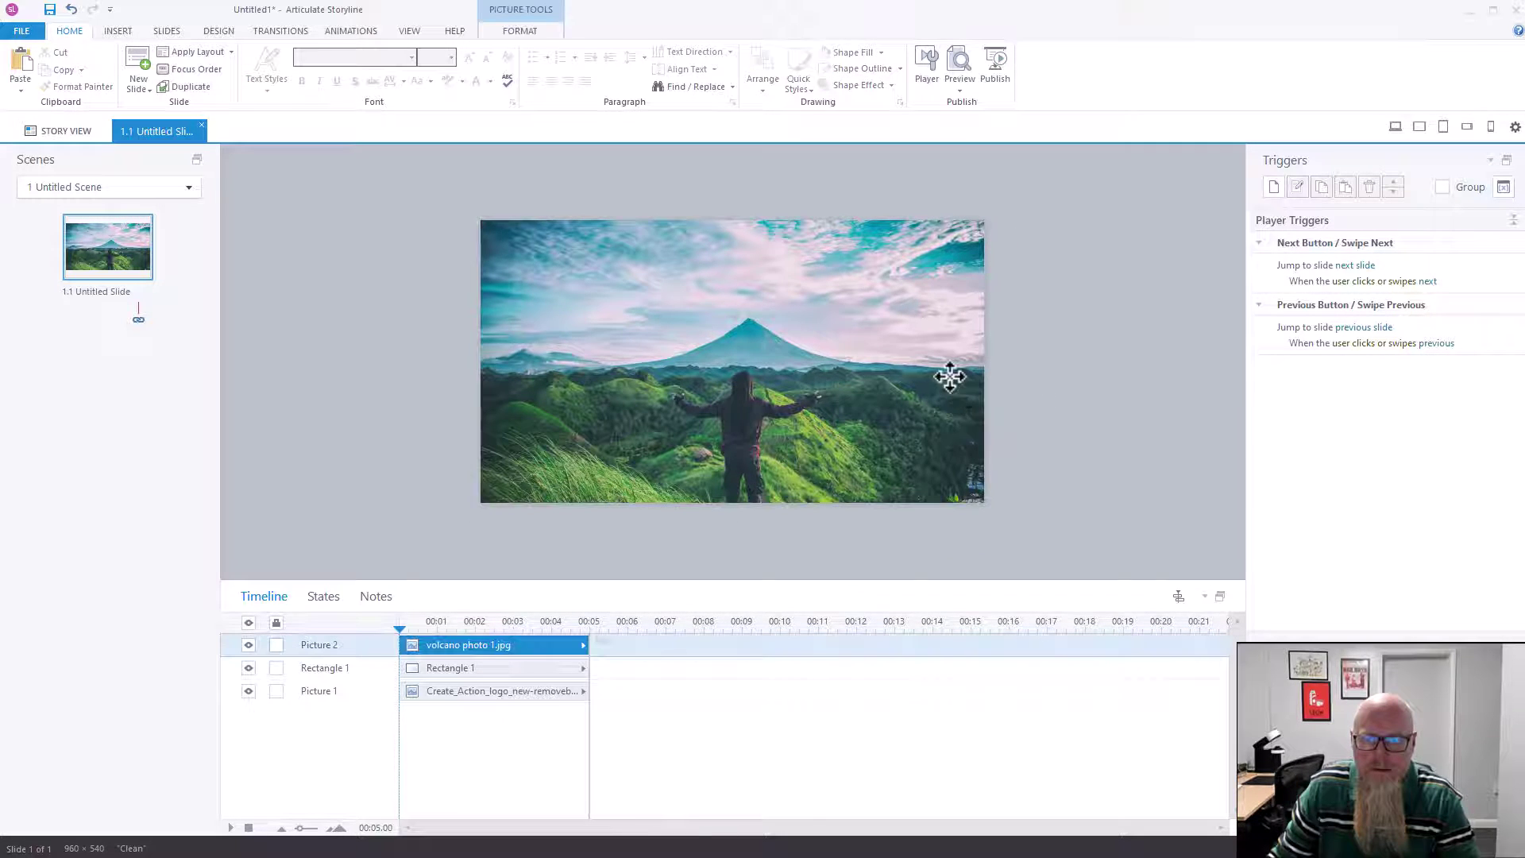
pyautogui.moveTo(949, 377); pyautogui.dragTo(863, 371)
pyautogui.hotkey('ctrl', 'z')
pyautogui.click(1053, 389)
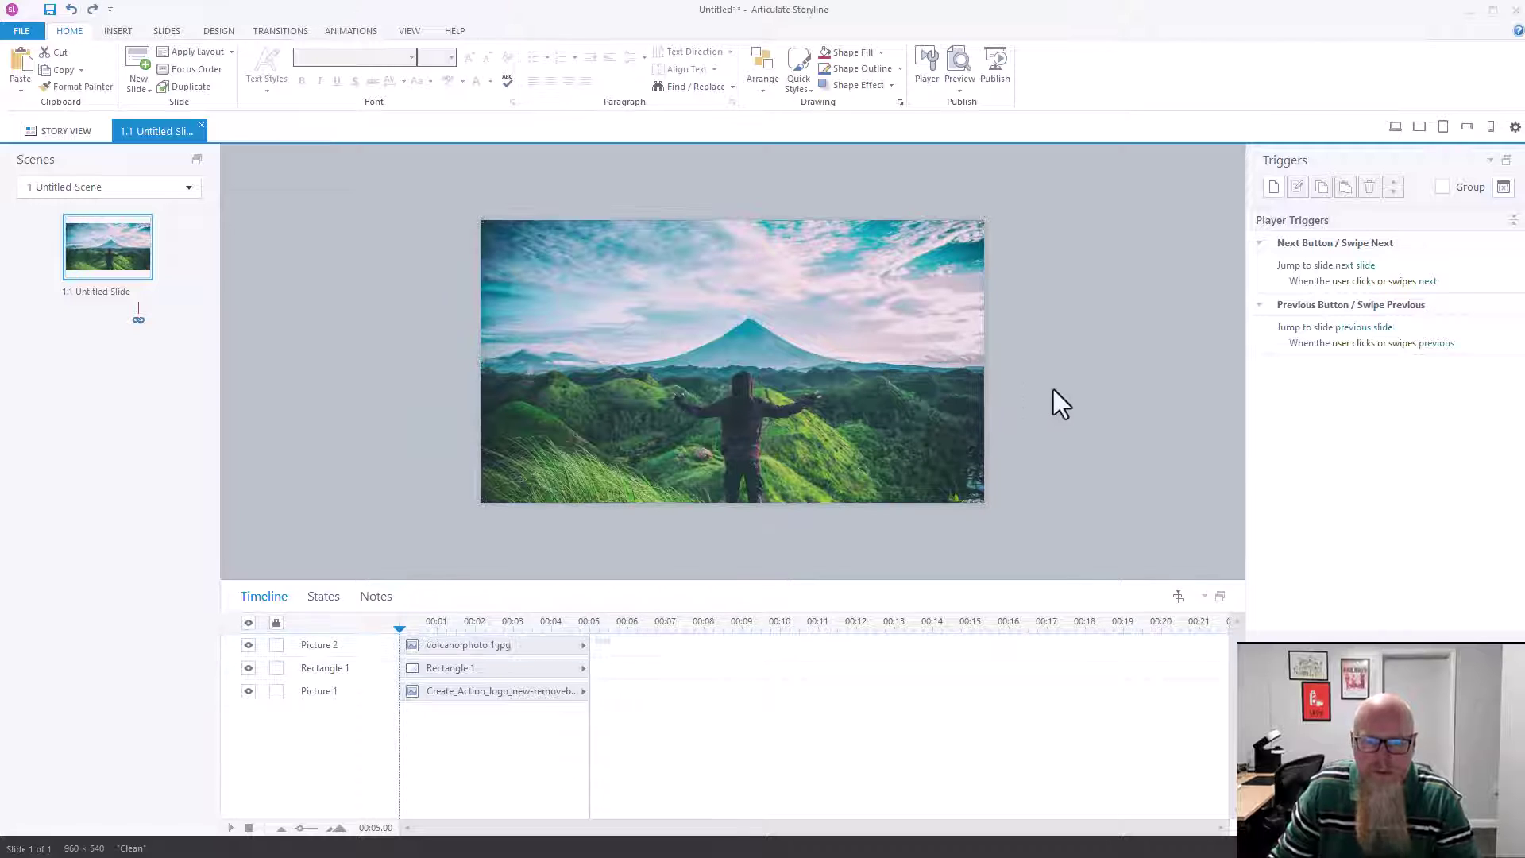
pyautogui.scroll(3, 851, 421)
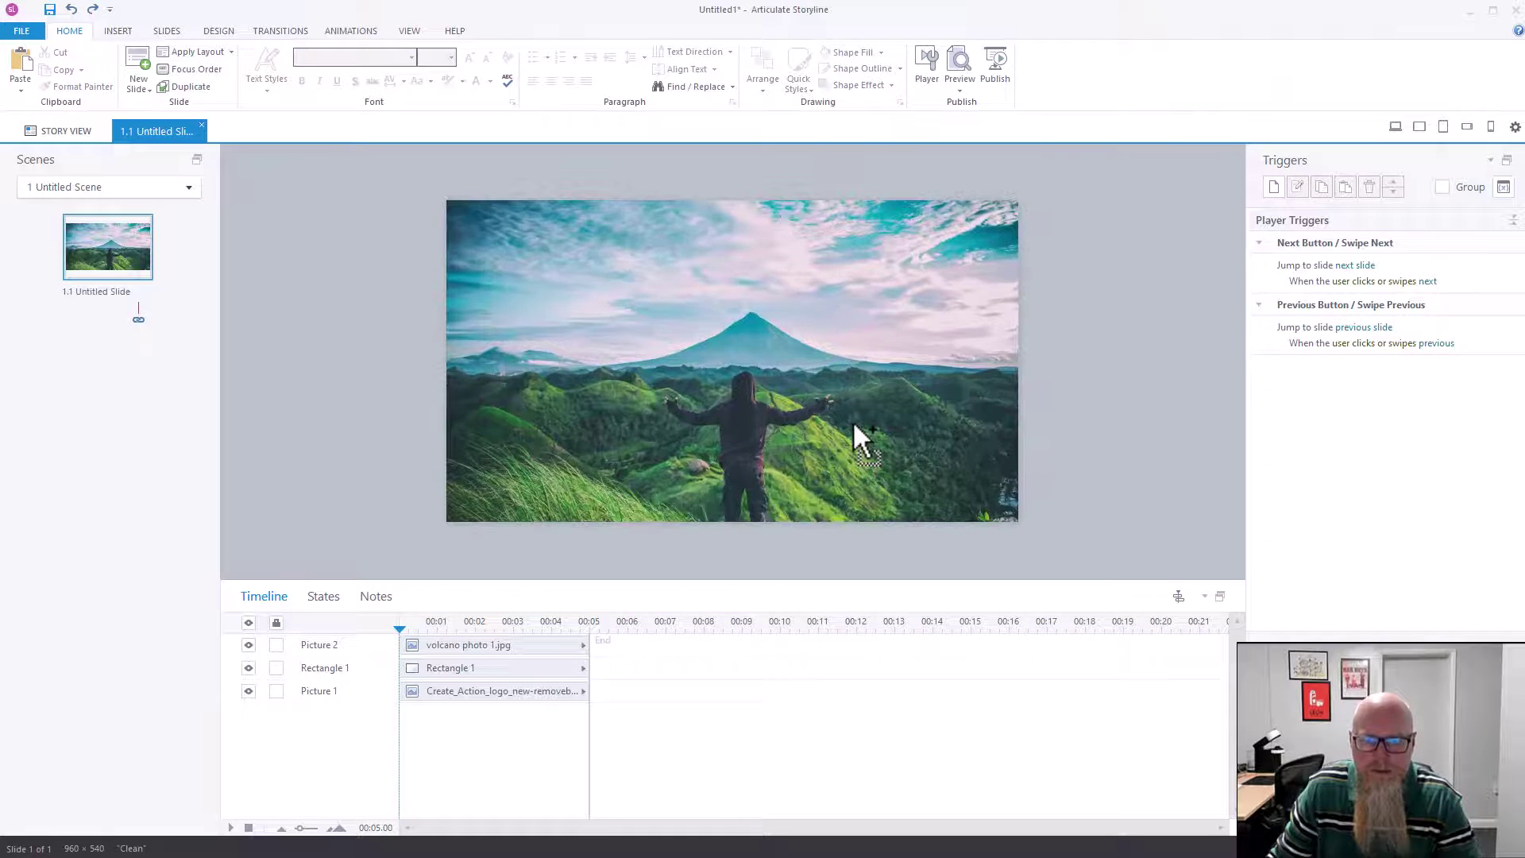
pyautogui.scroll(-2, 851, 421)
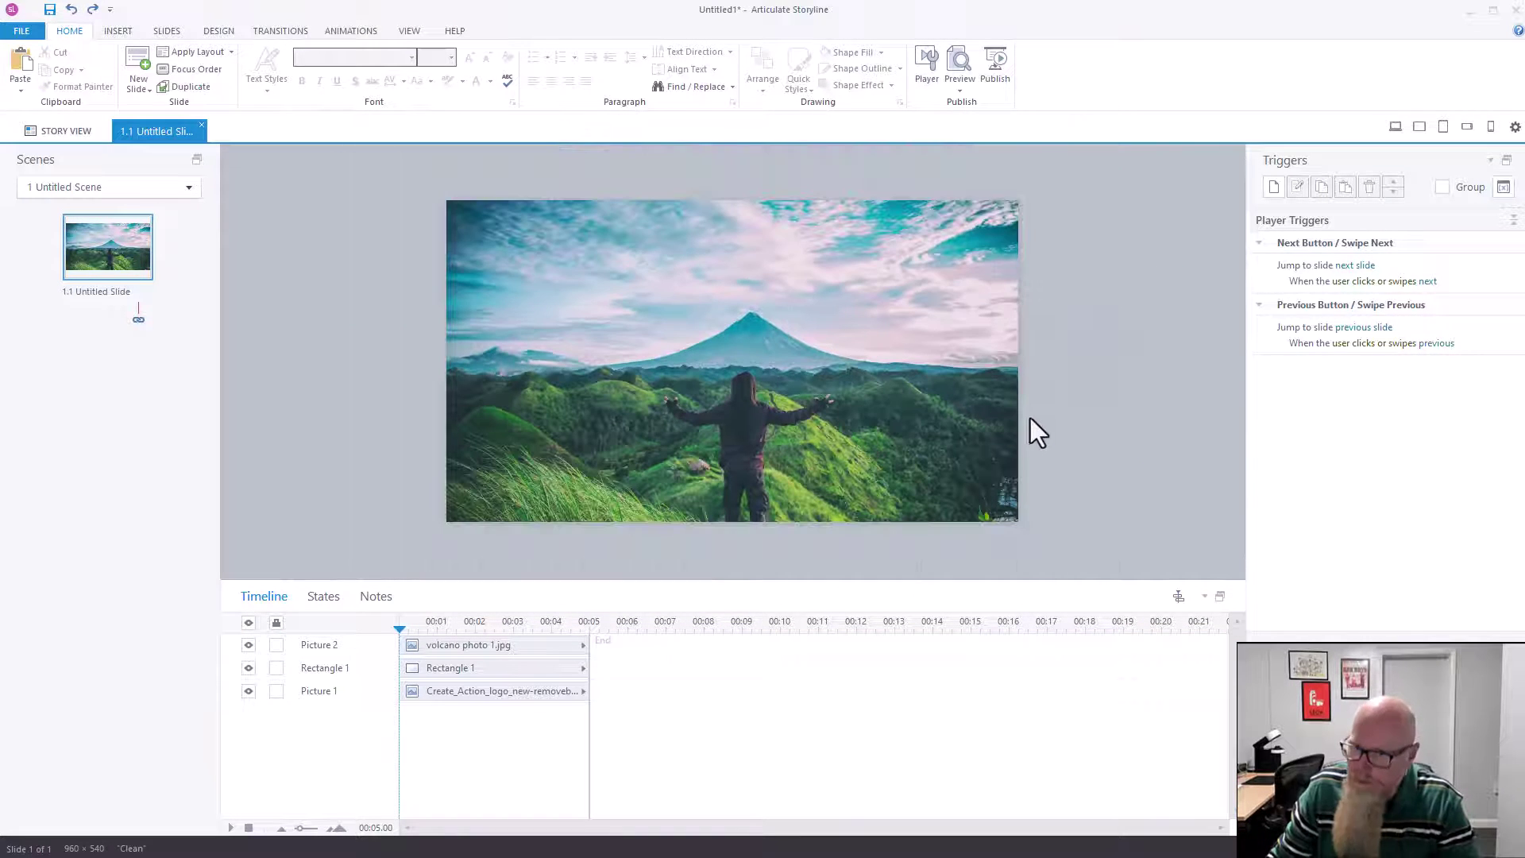
pyautogui.click(689, 502)
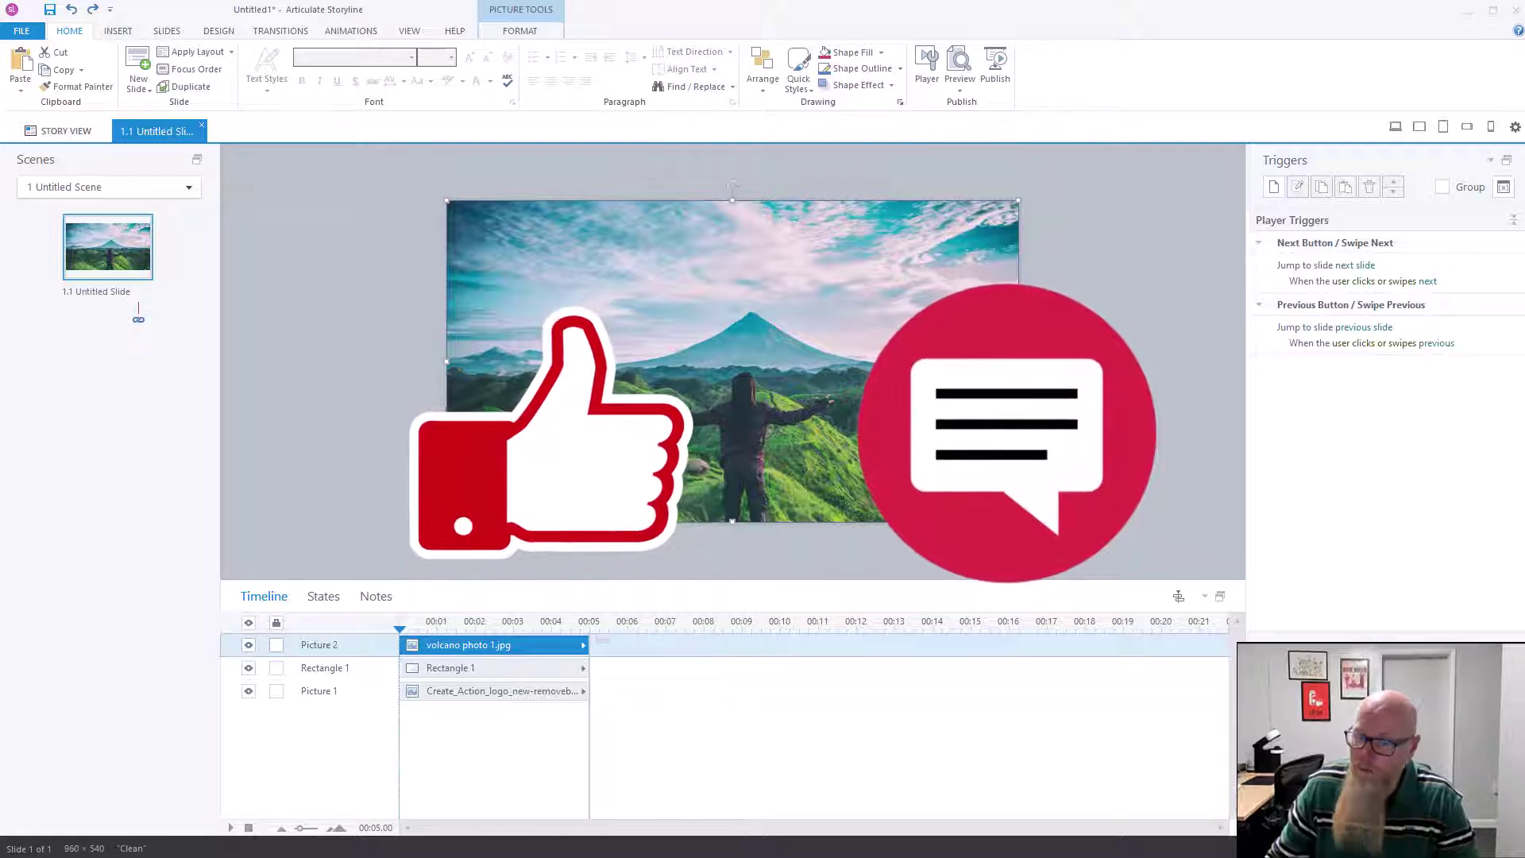
# Step: Reselect the volcano photo and bring up the Picture Tools Format ribbon
pyautogui.click(1186, 383)
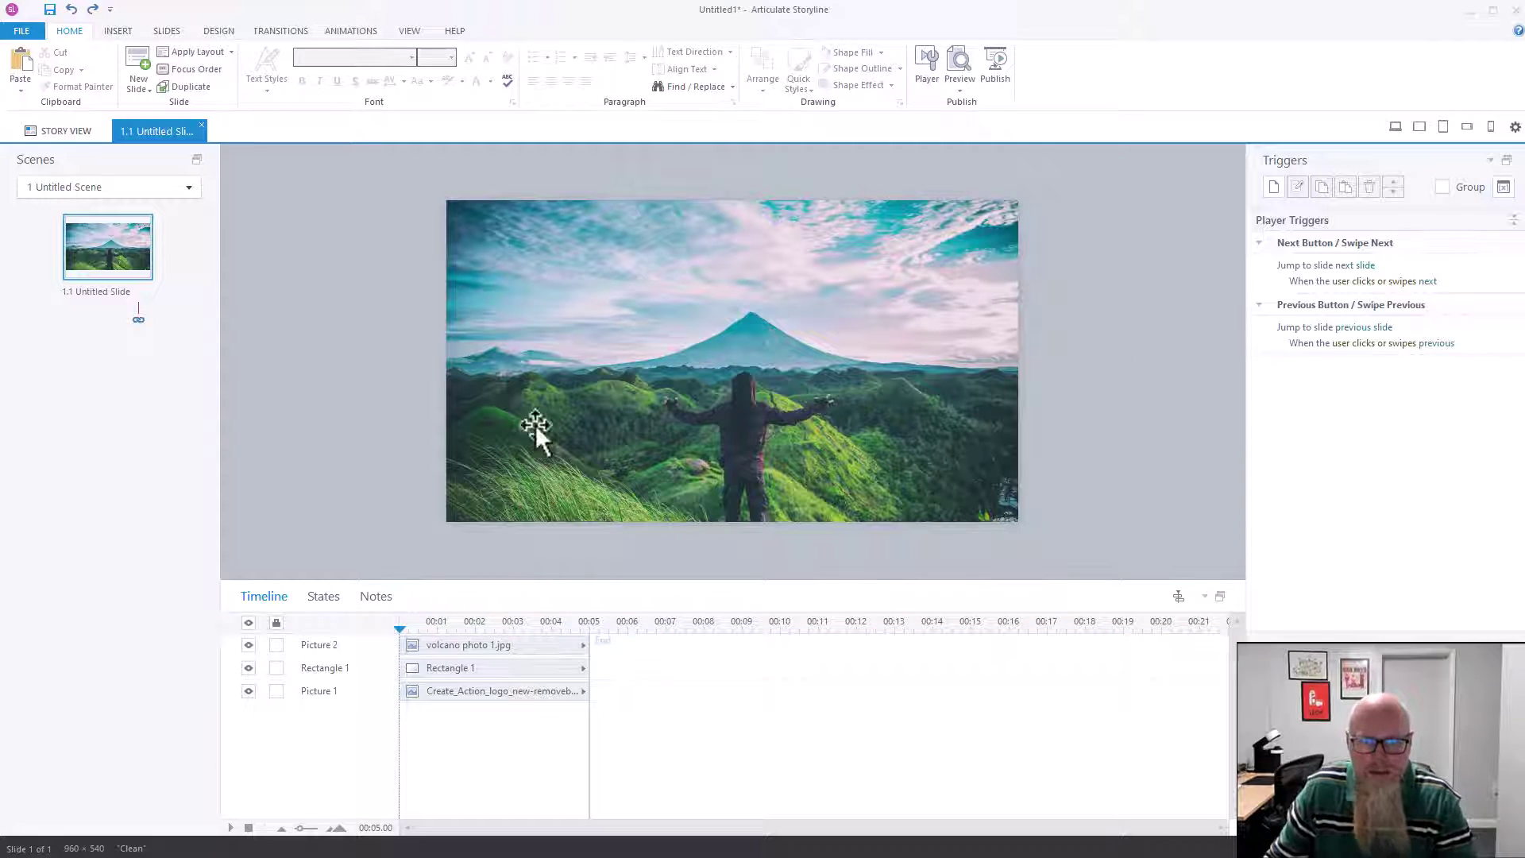
pyautogui.click(742, 361)
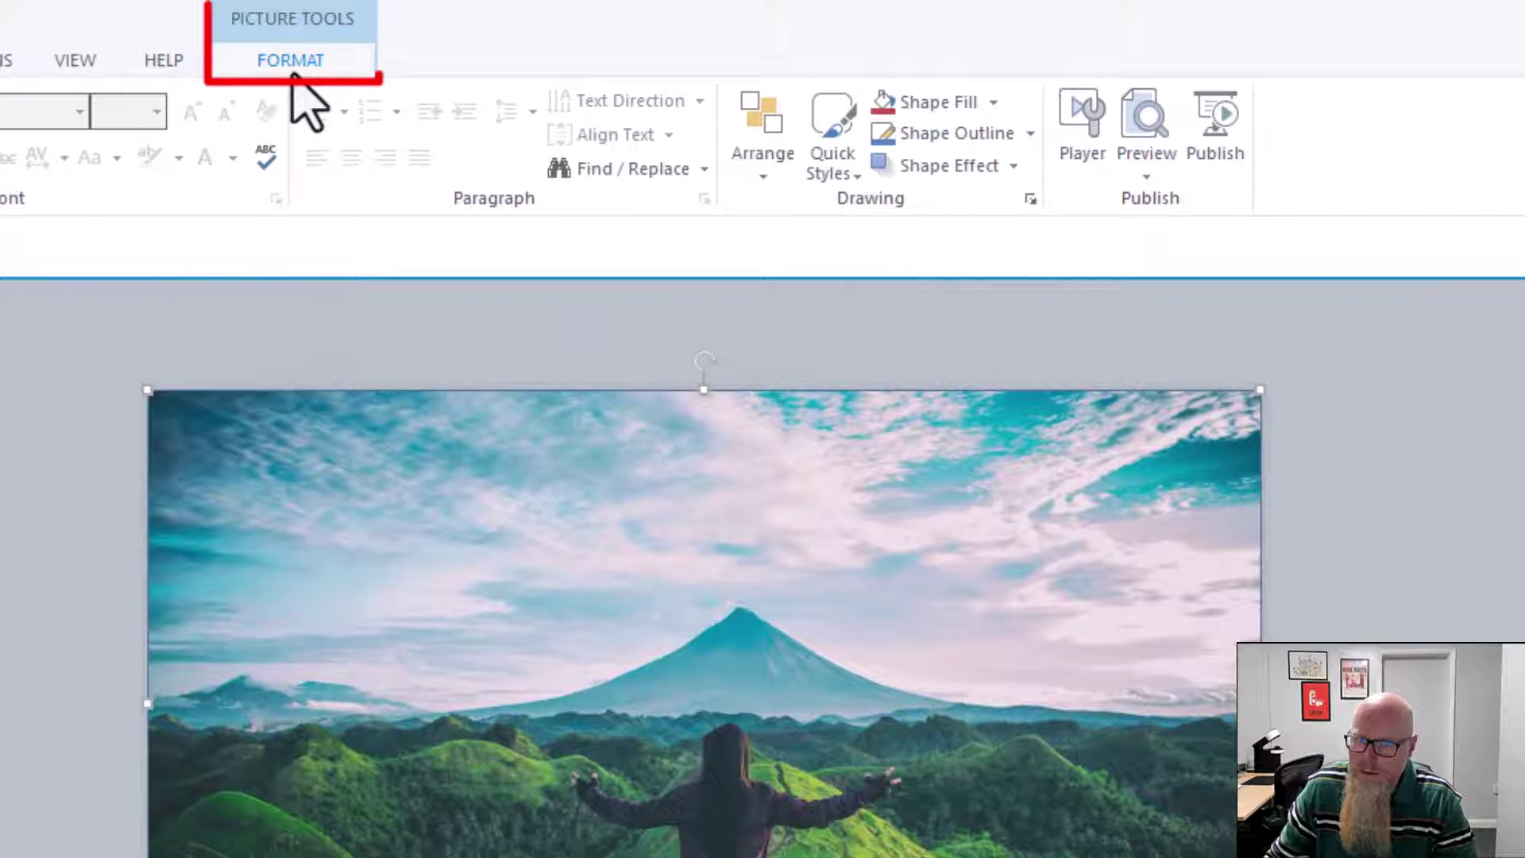
pyautogui.click(291, 62)
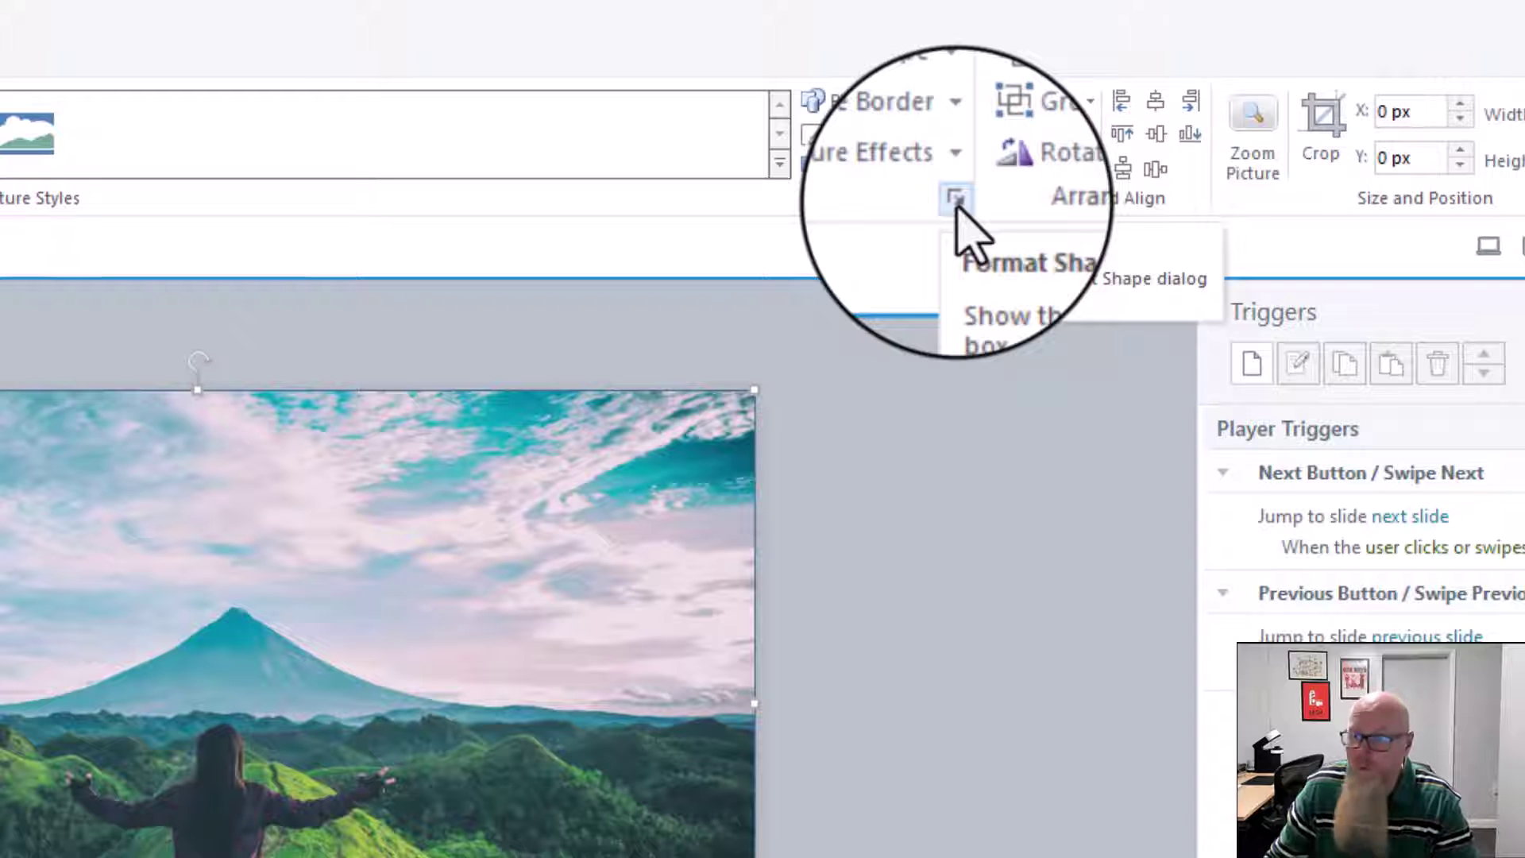
# Step: Set the volcano photo's picture transparency to 43% in Format Shape
pyautogui.click(955, 200)
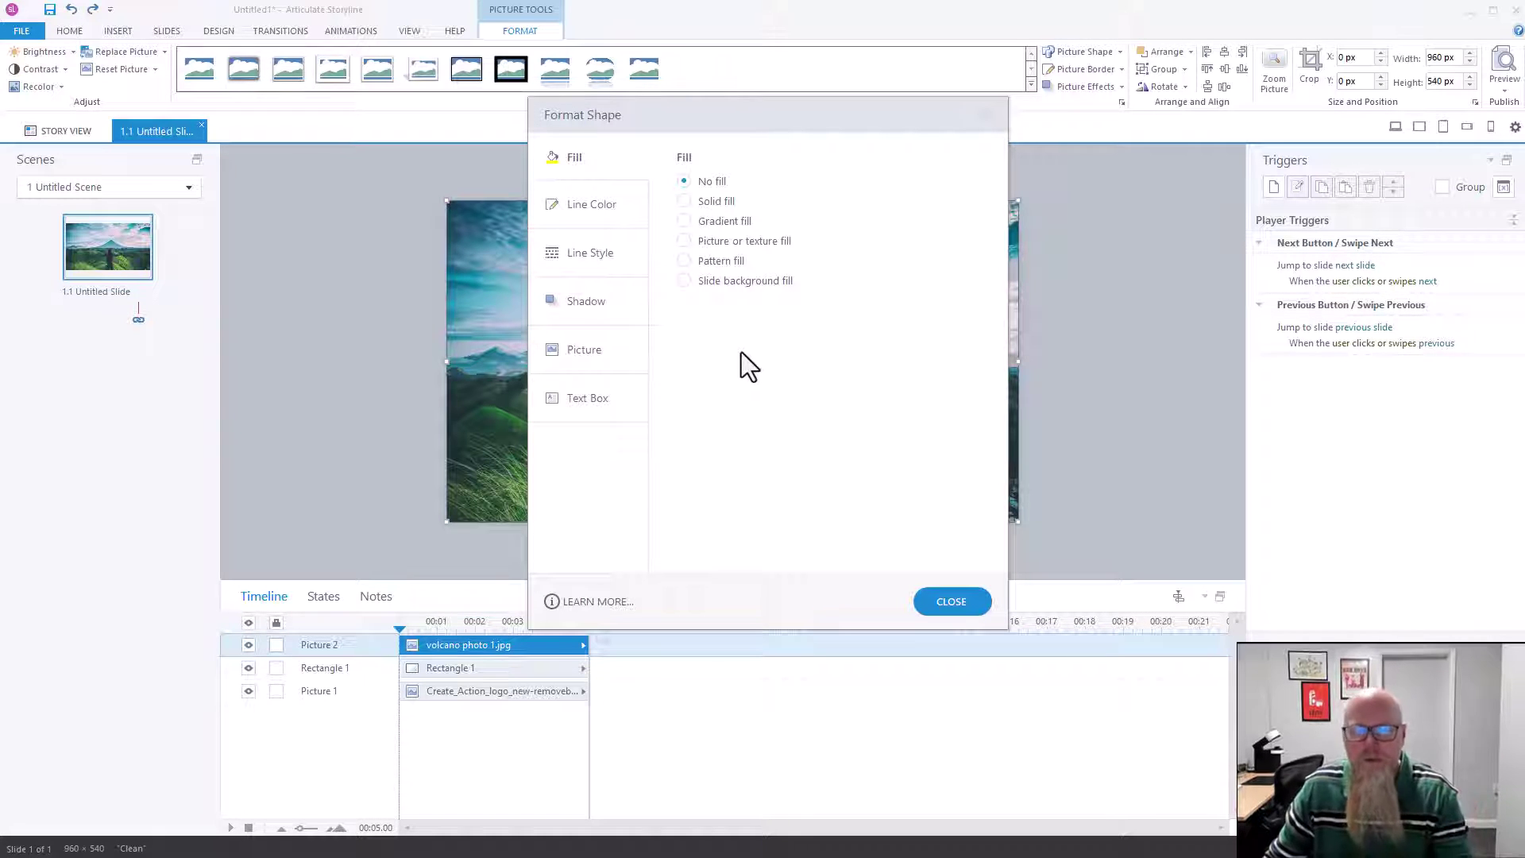
pyautogui.click(591, 359)
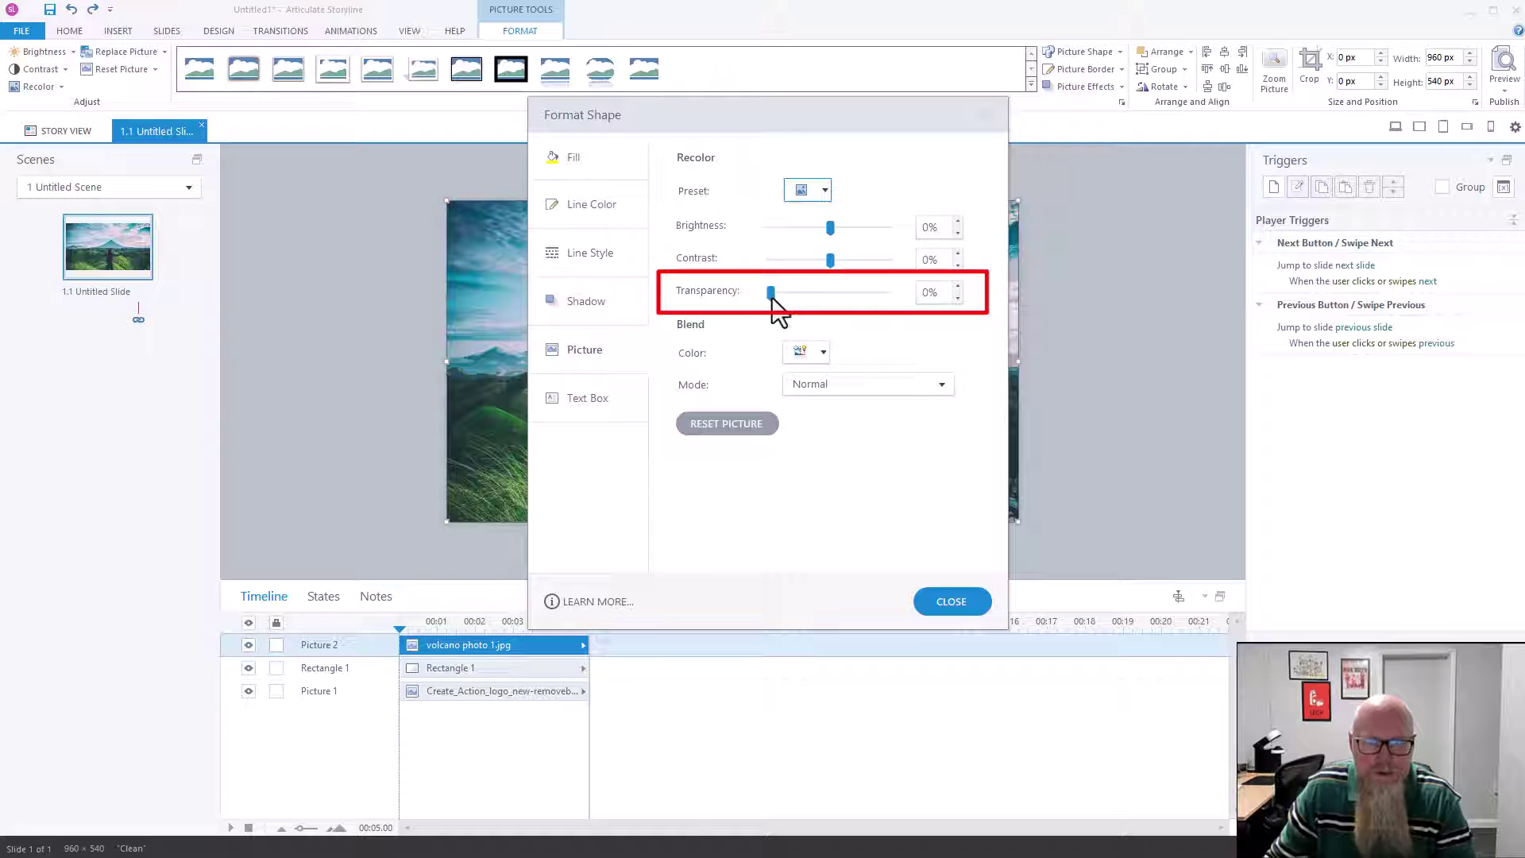
pyautogui.moveTo(806, 116); pyautogui.dragTo(1236, 123)
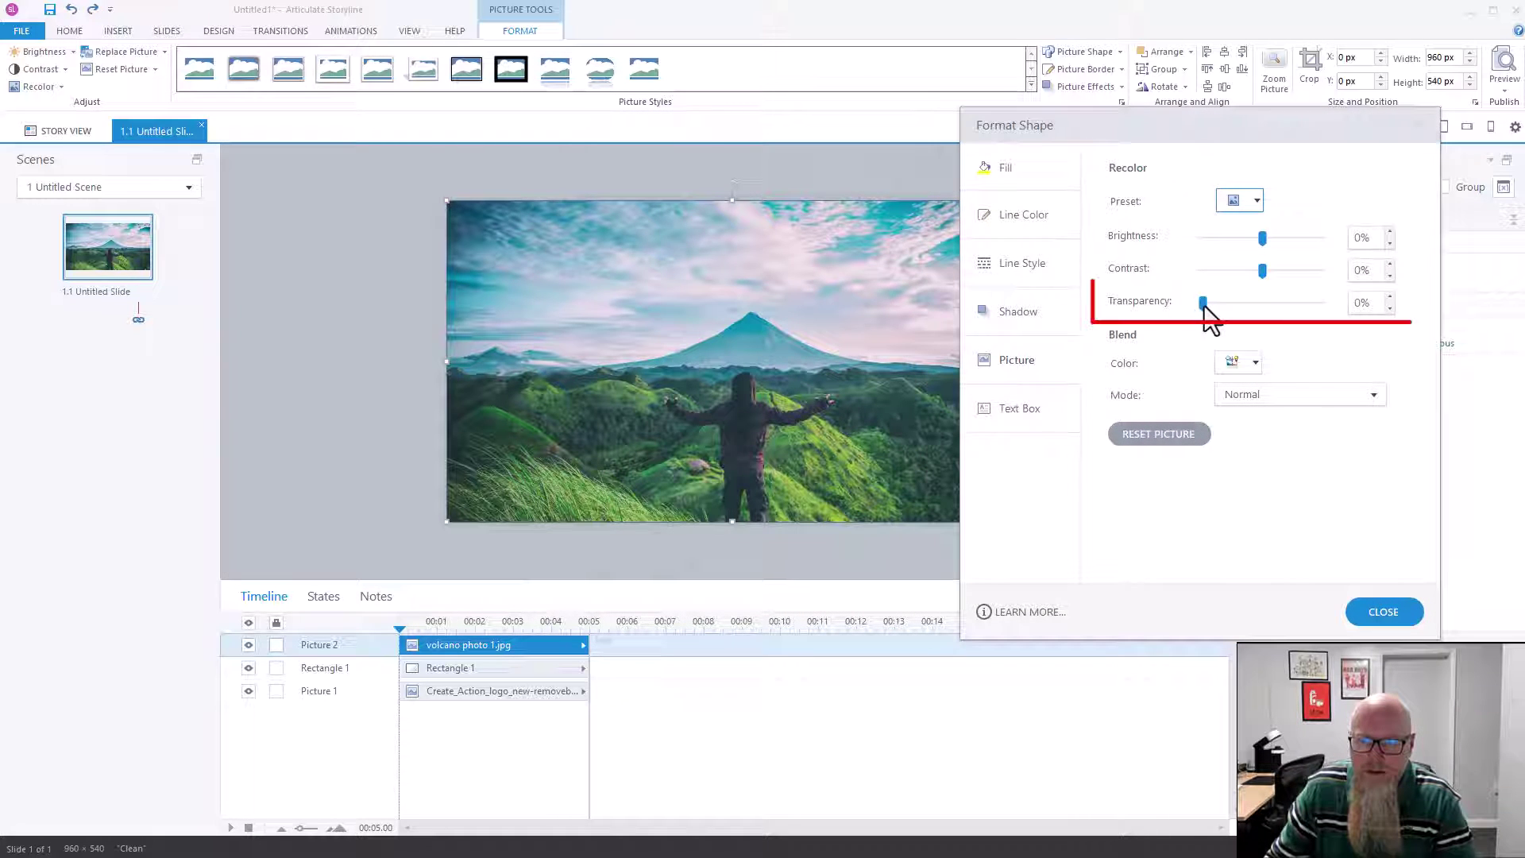
pyautogui.moveTo(1202, 302); pyautogui.dragTo(1275, 309)
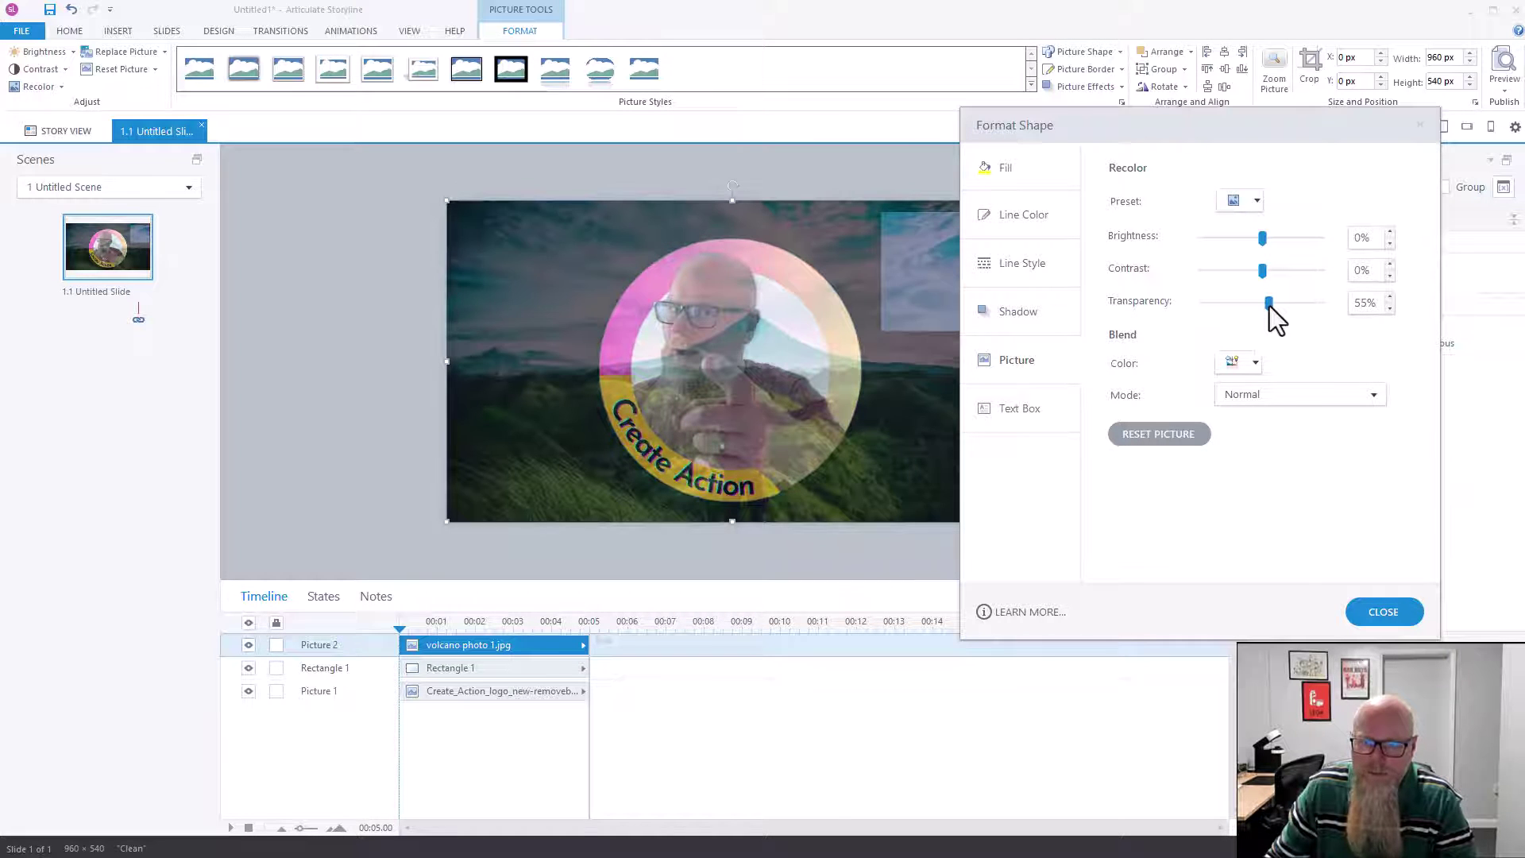
pyautogui.moveTo(1268, 306); pyautogui.dragTo(1255, 308)
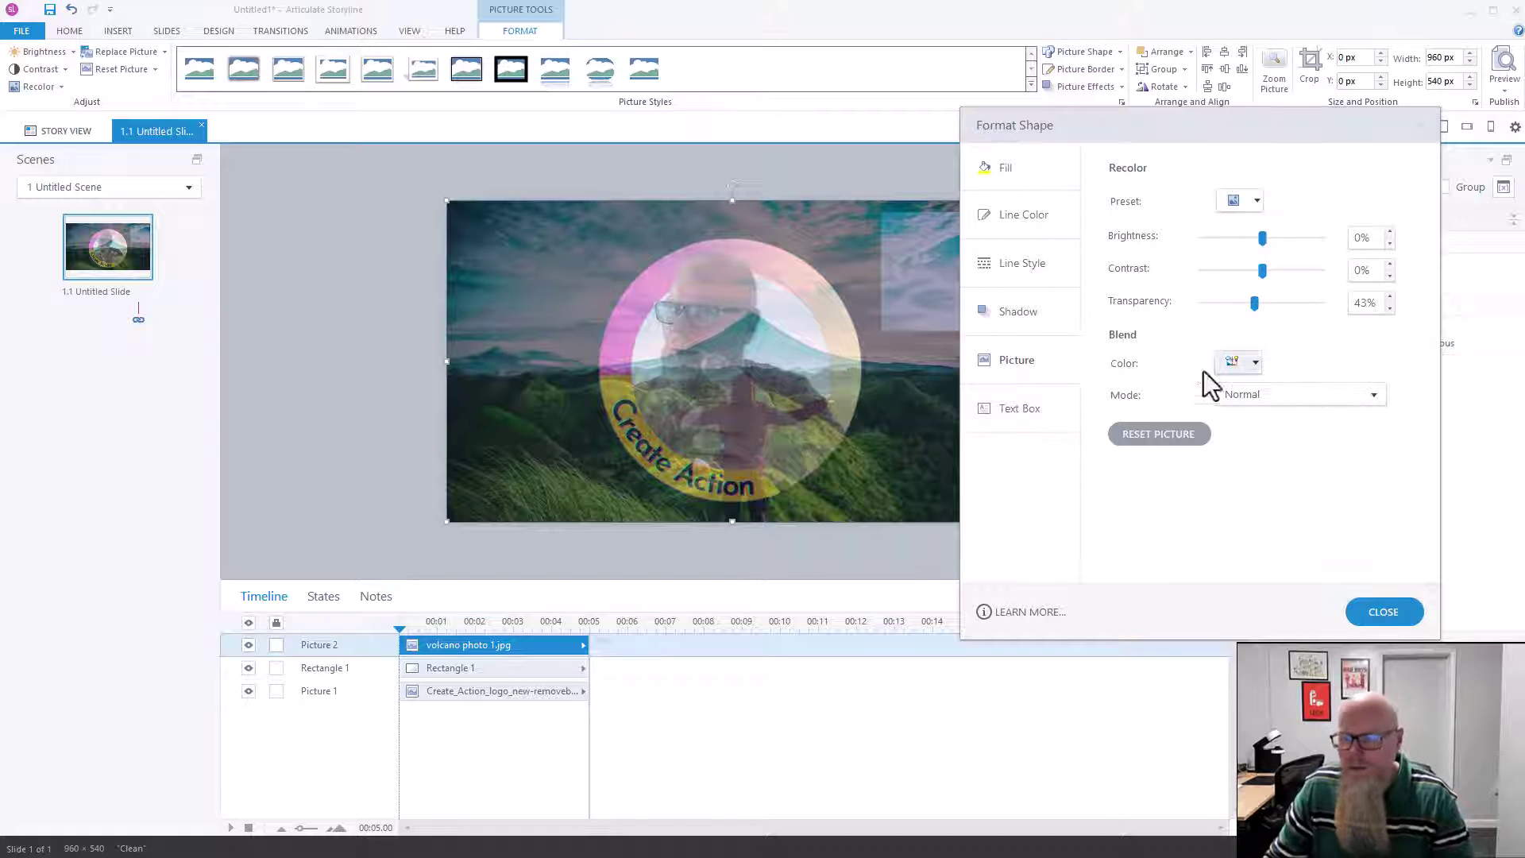
pyautogui.click(1383, 613)
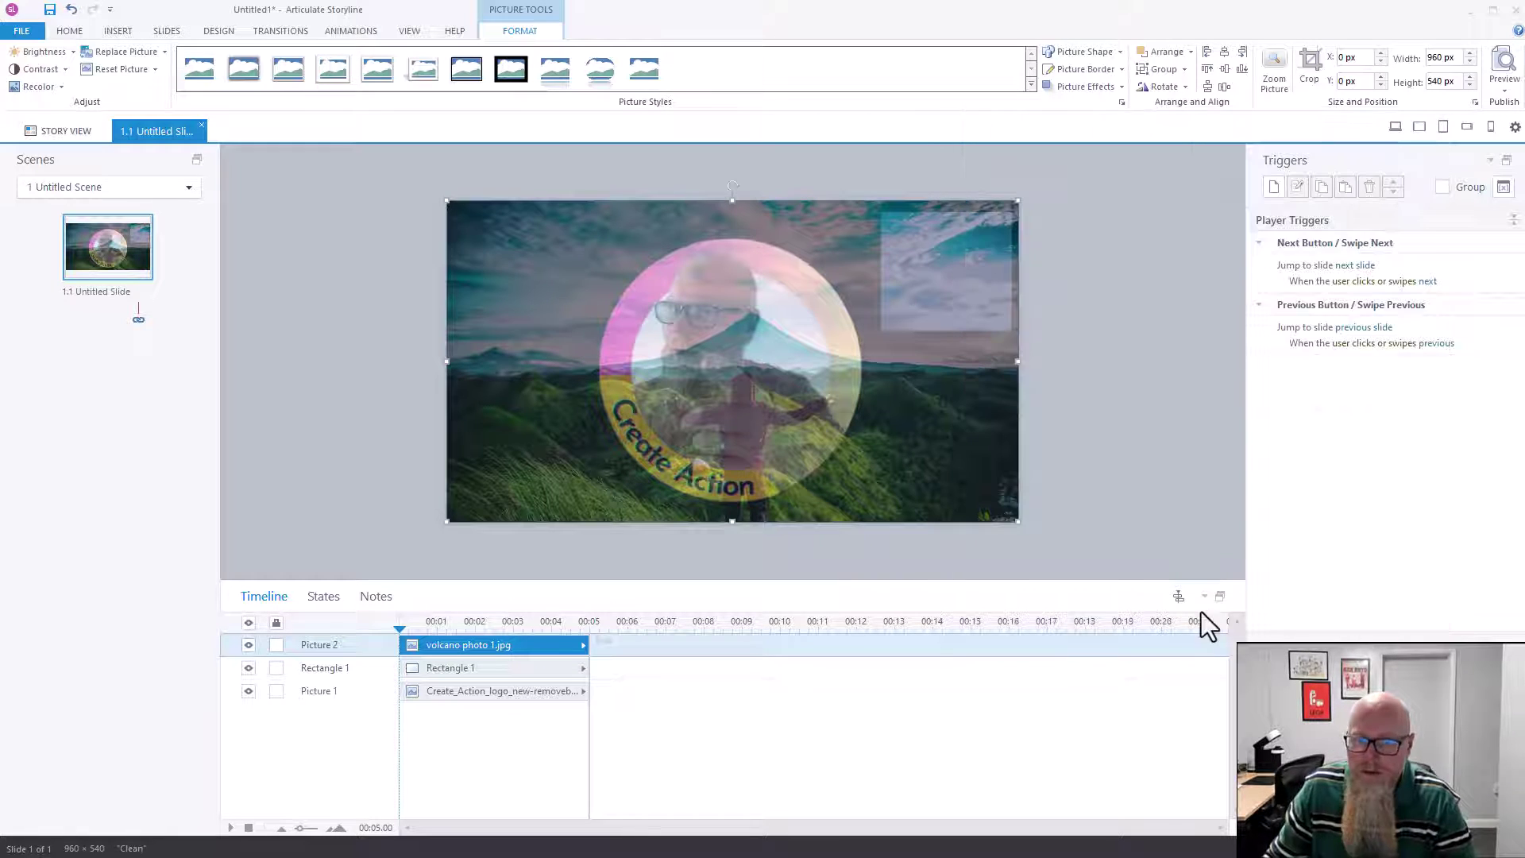
# Step: Send the volcano photo to back, then shift the logo up-left and the blue box left
pyautogui.click(321, 424)
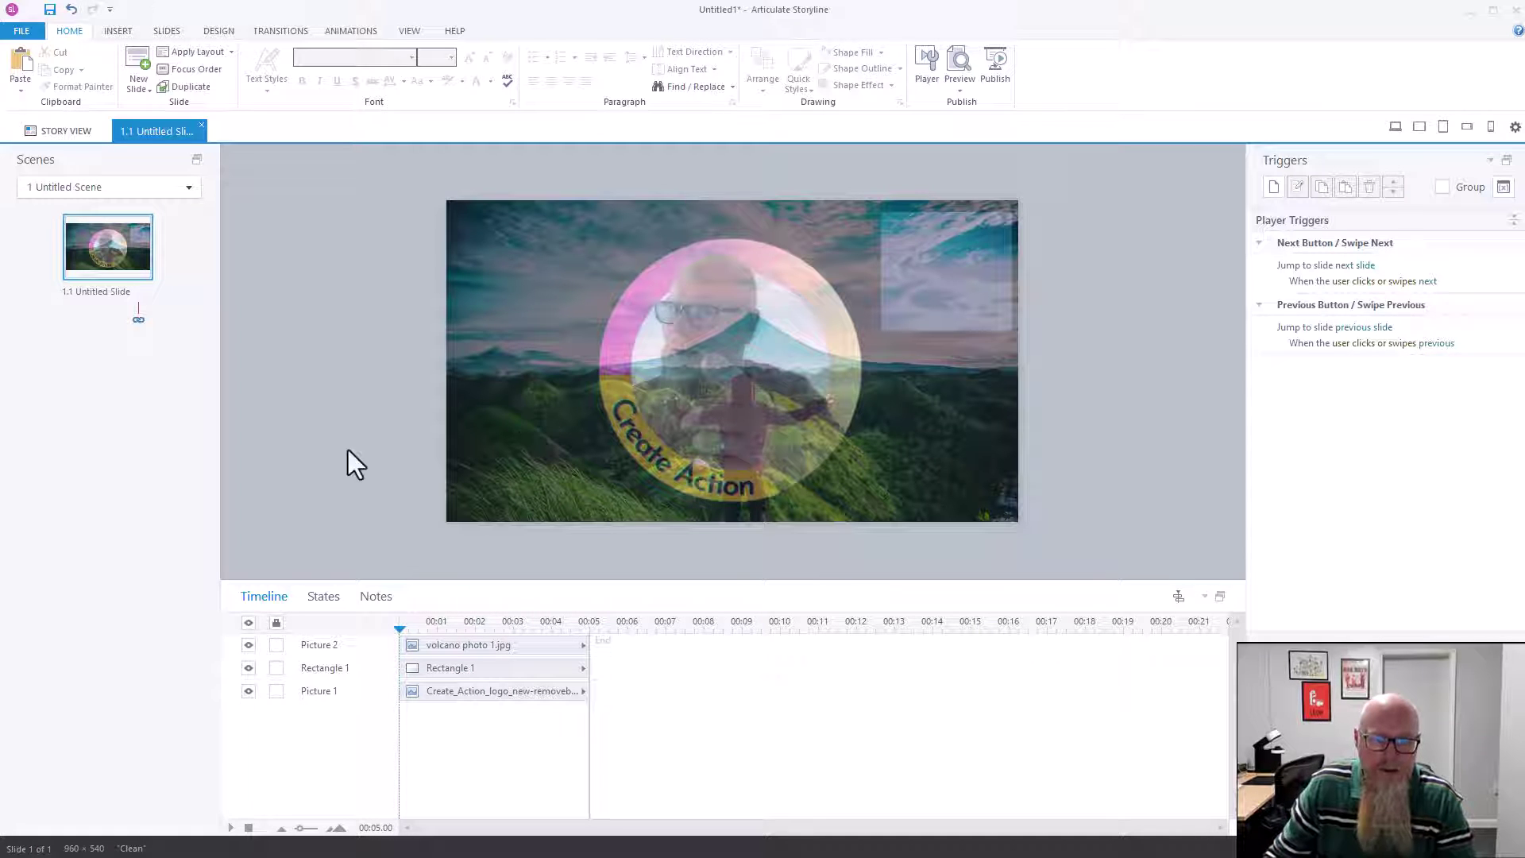
pyautogui.click(536, 402)
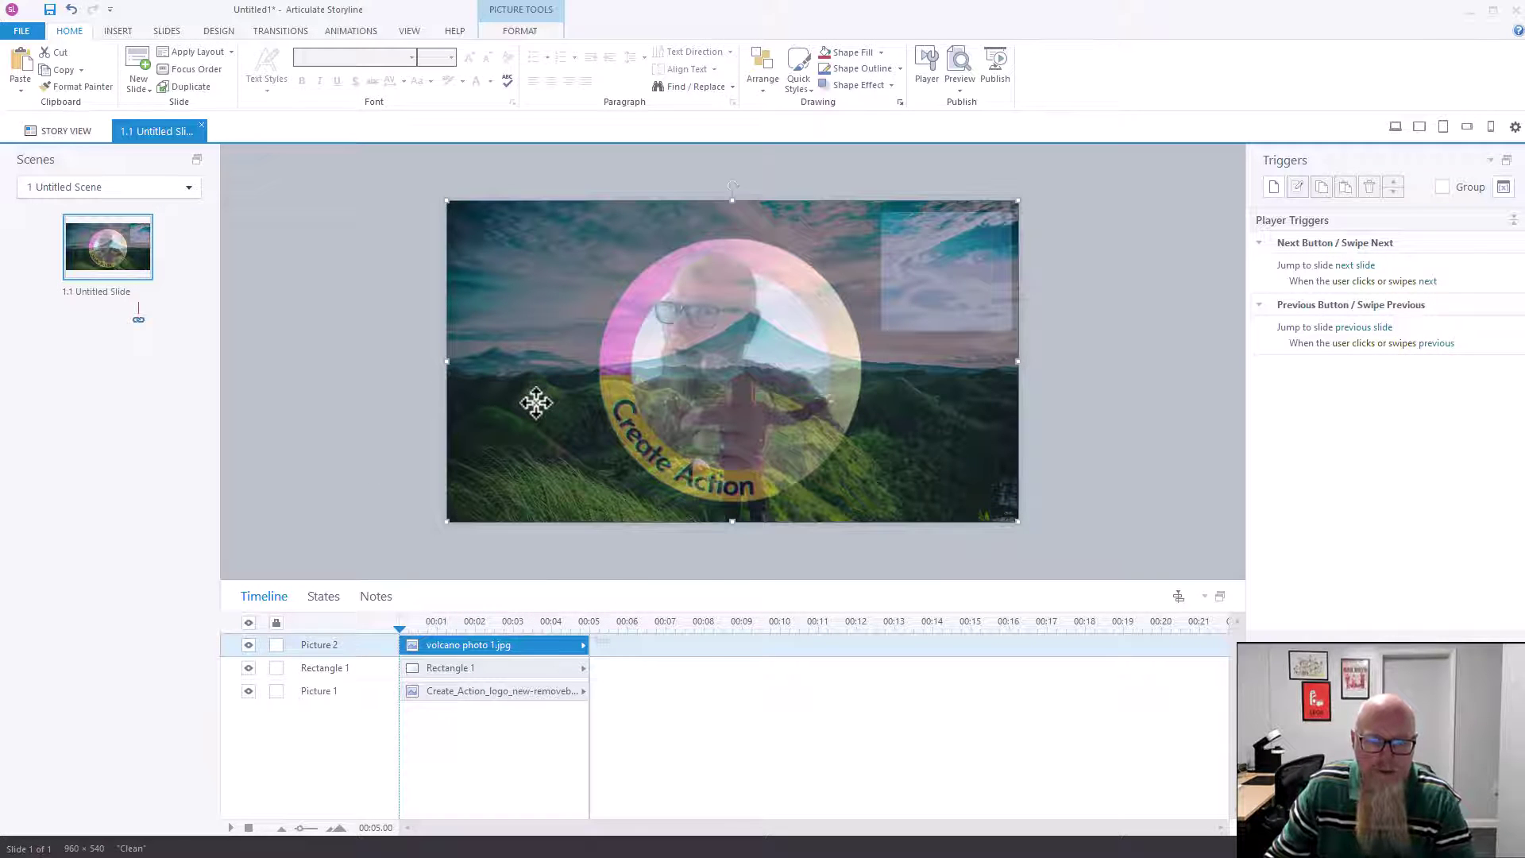
pyautogui.rightClick(536, 401)
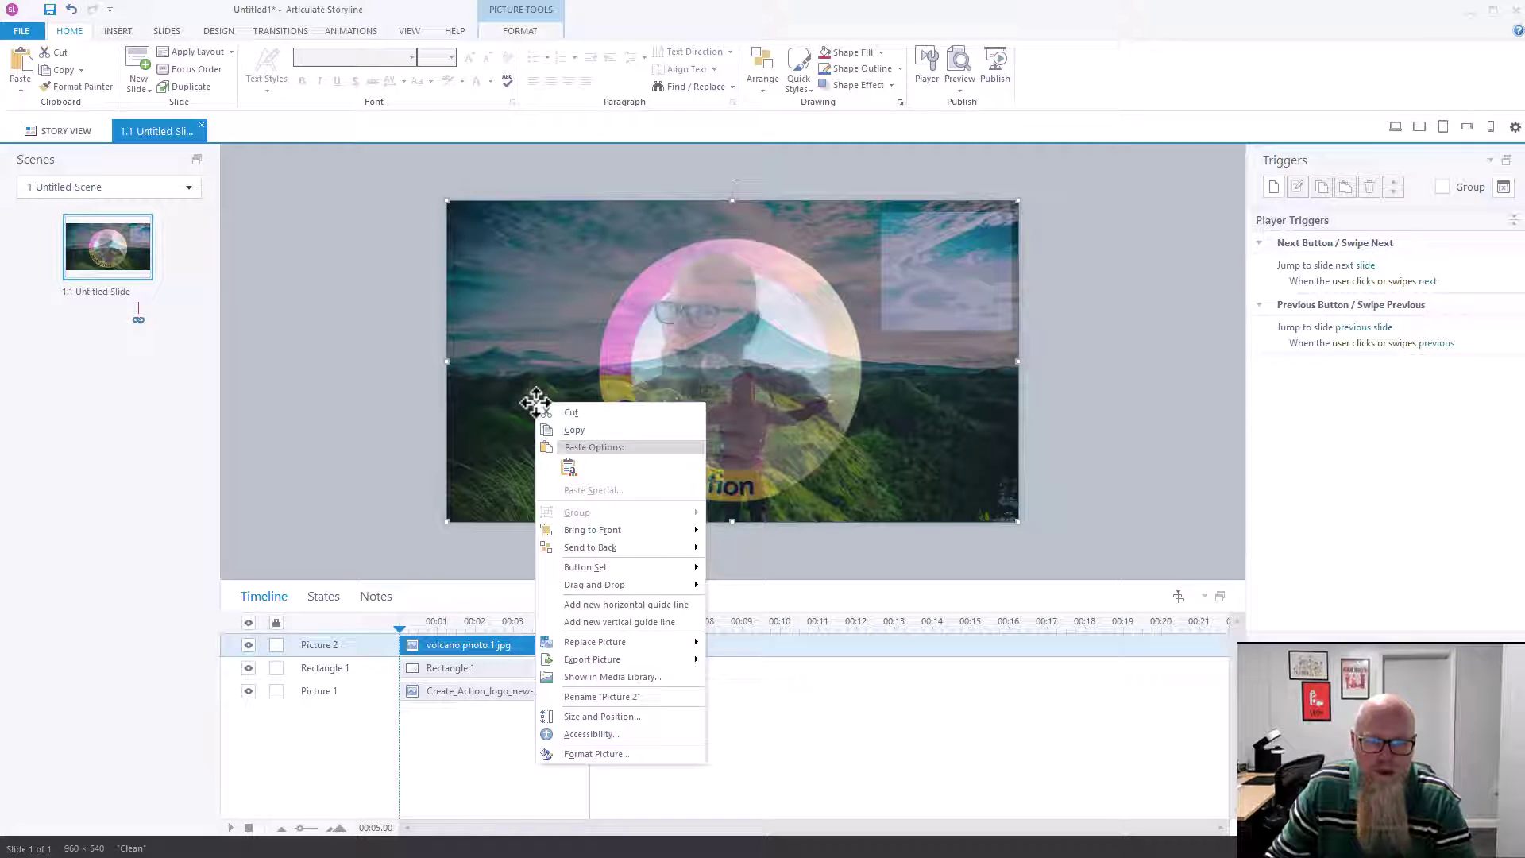
pyautogui.click(614, 548)
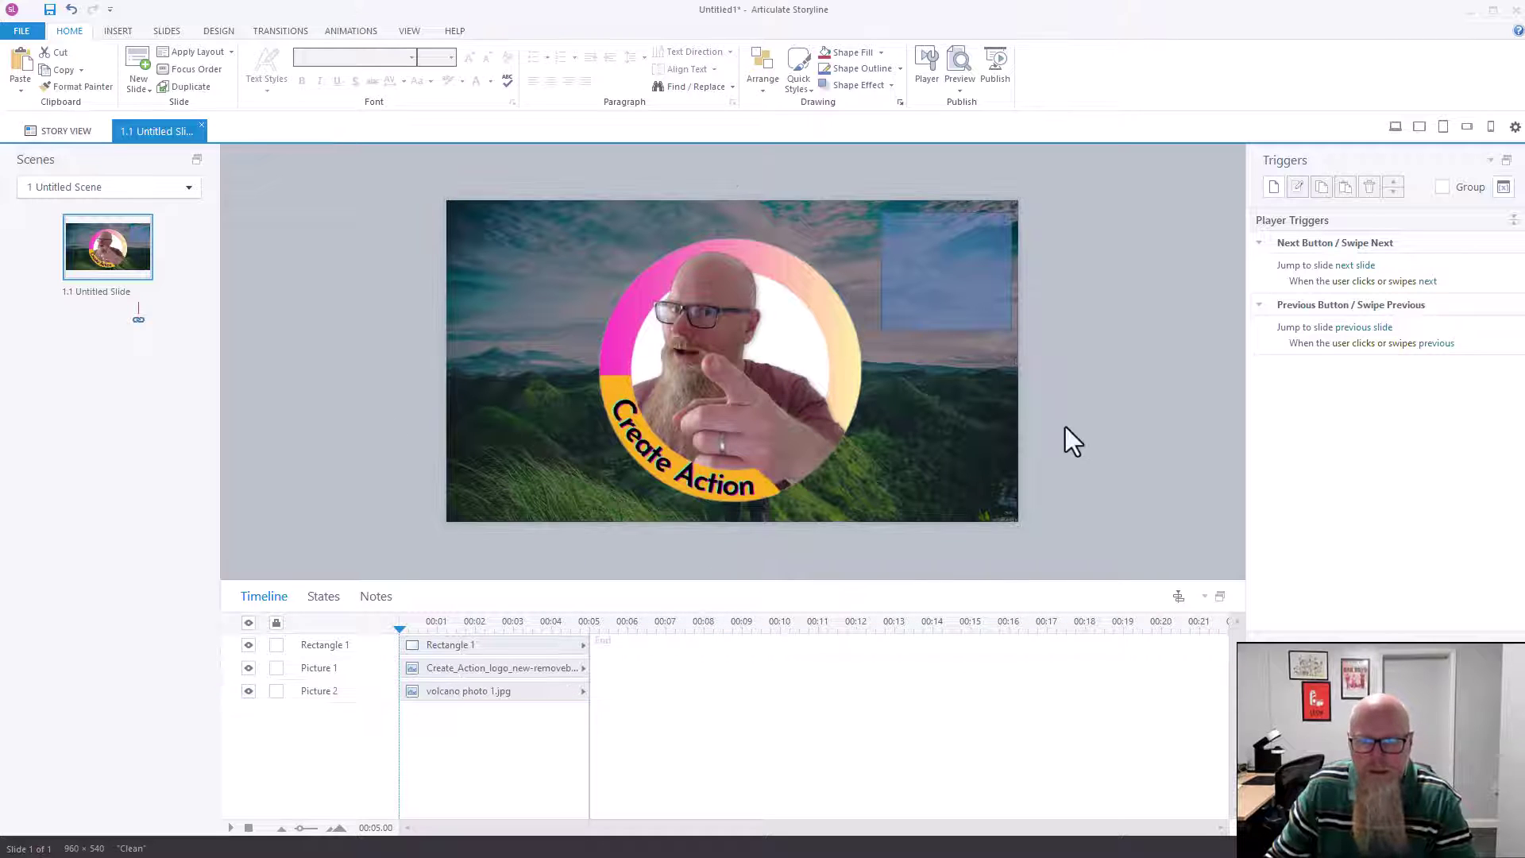
pyautogui.moveTo(729, 391); pyautogui.dragTo(608, 365)
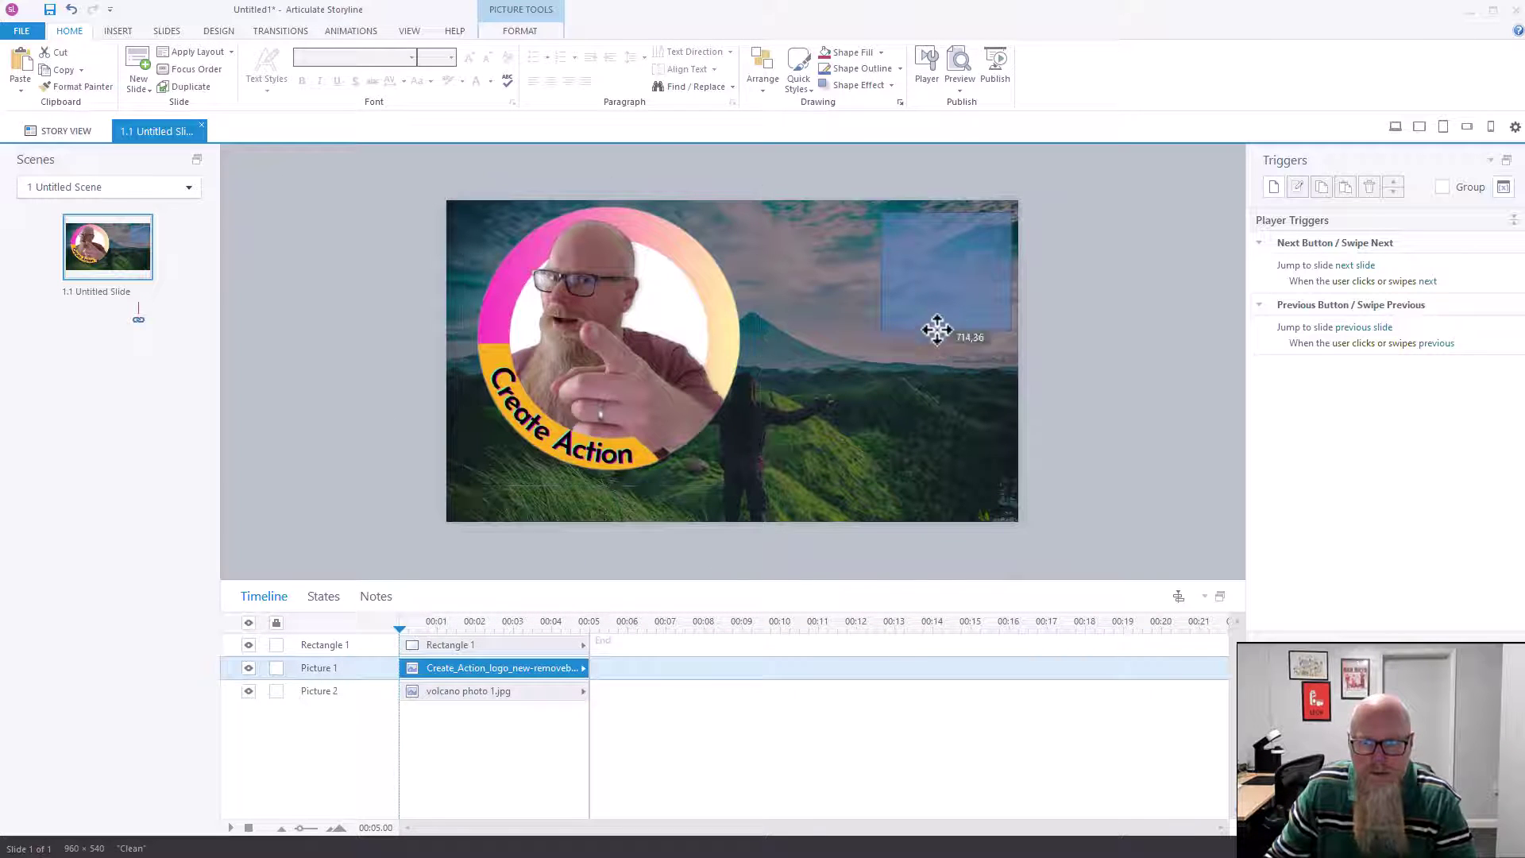
pyautogui.moveTo(941, 342); pyautogui.dragTo(893, 353)
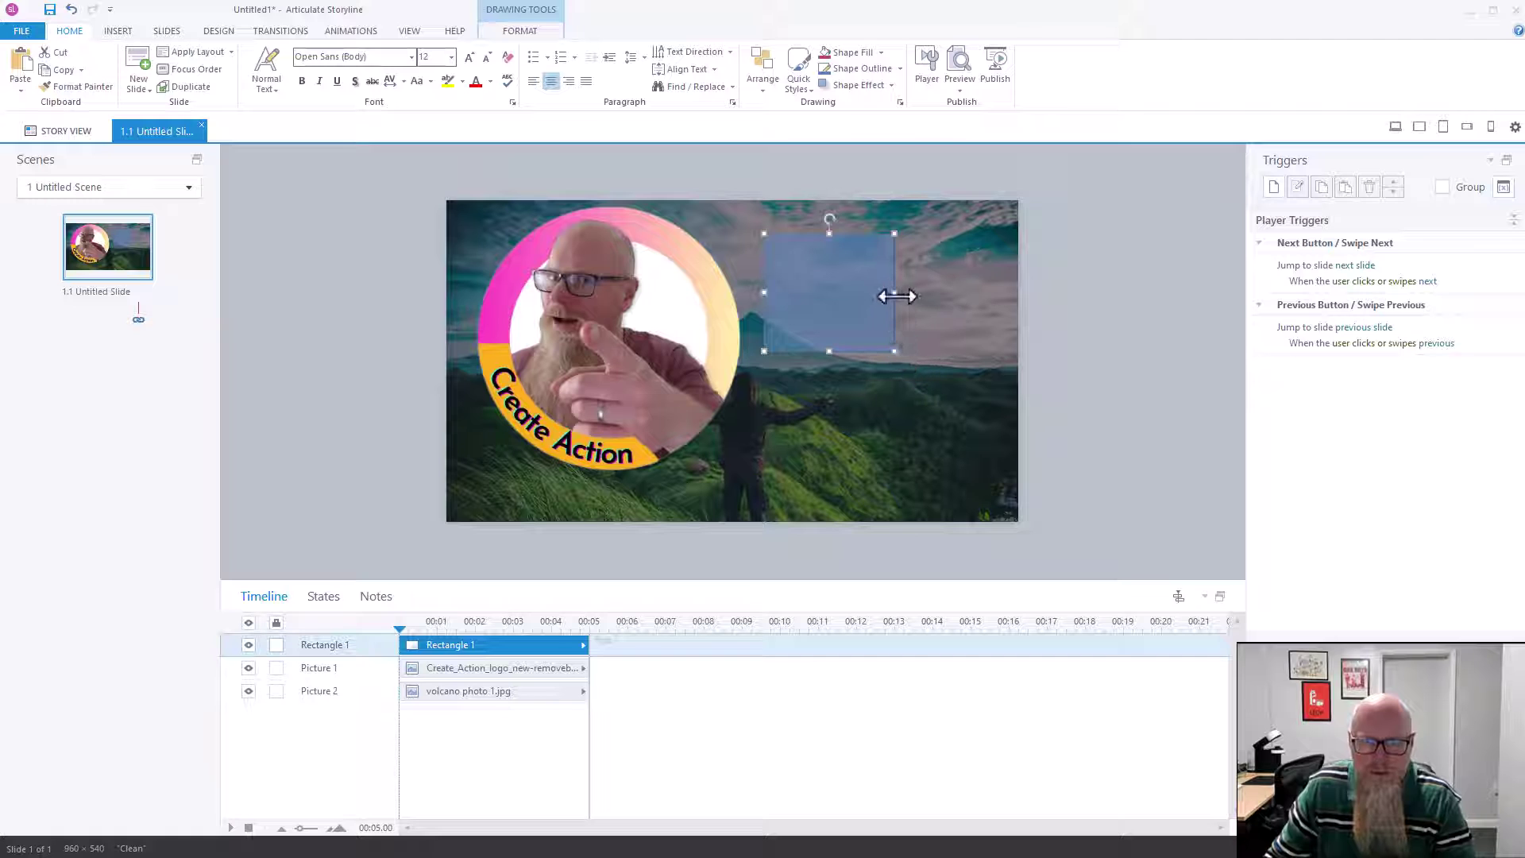
# Step: Widen the blue box and correct the spelling of 'course' in its text
pyautogui.moveTo(894, 292); pyautogui.dragTo(976, 294)
pyautogui.doubleClick(874, 303)
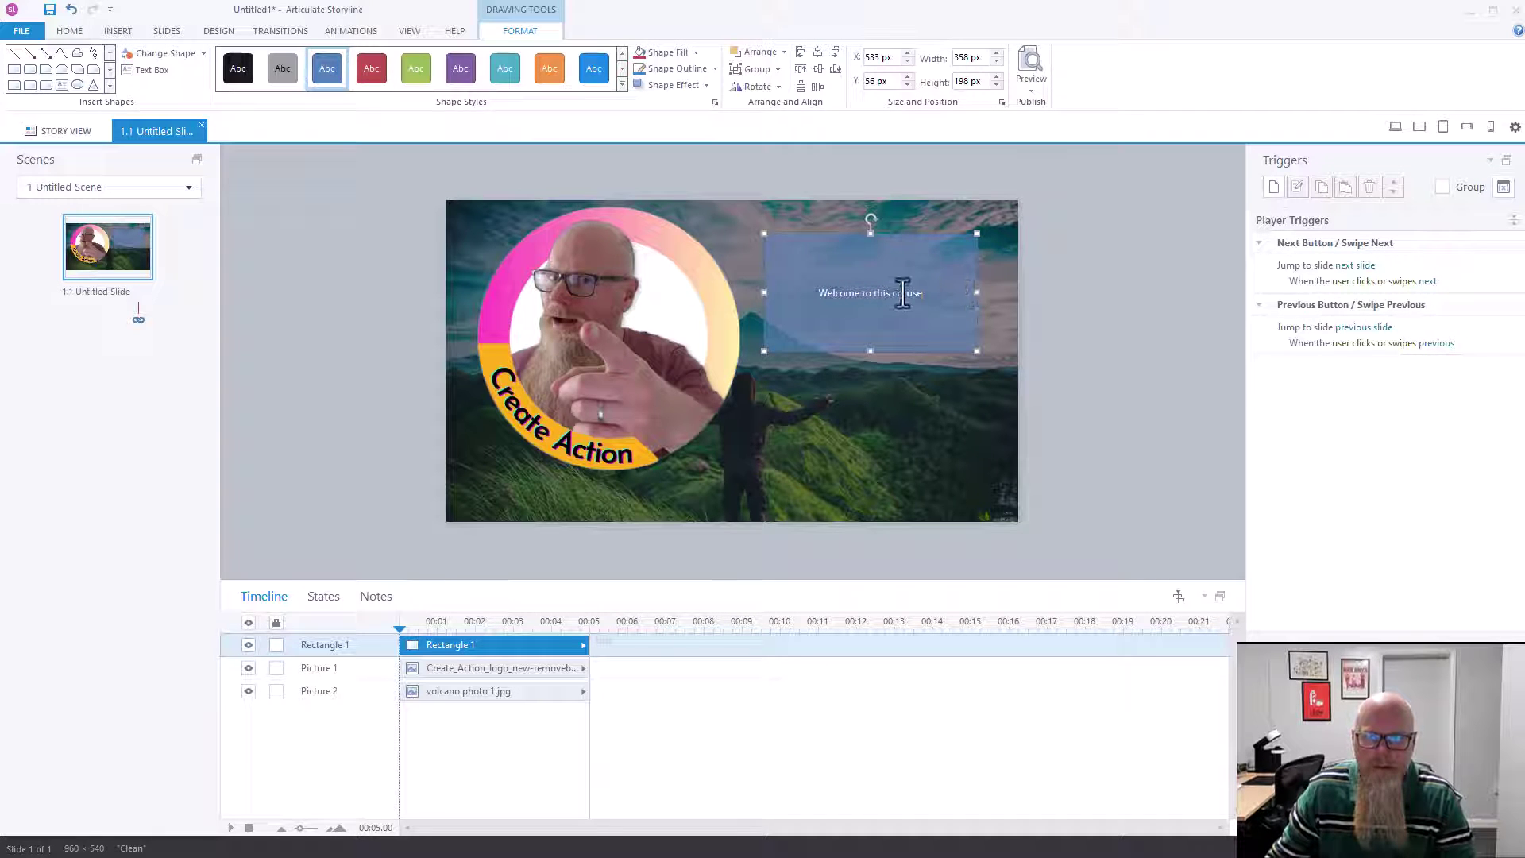
pyautogui.press('BackSpace')
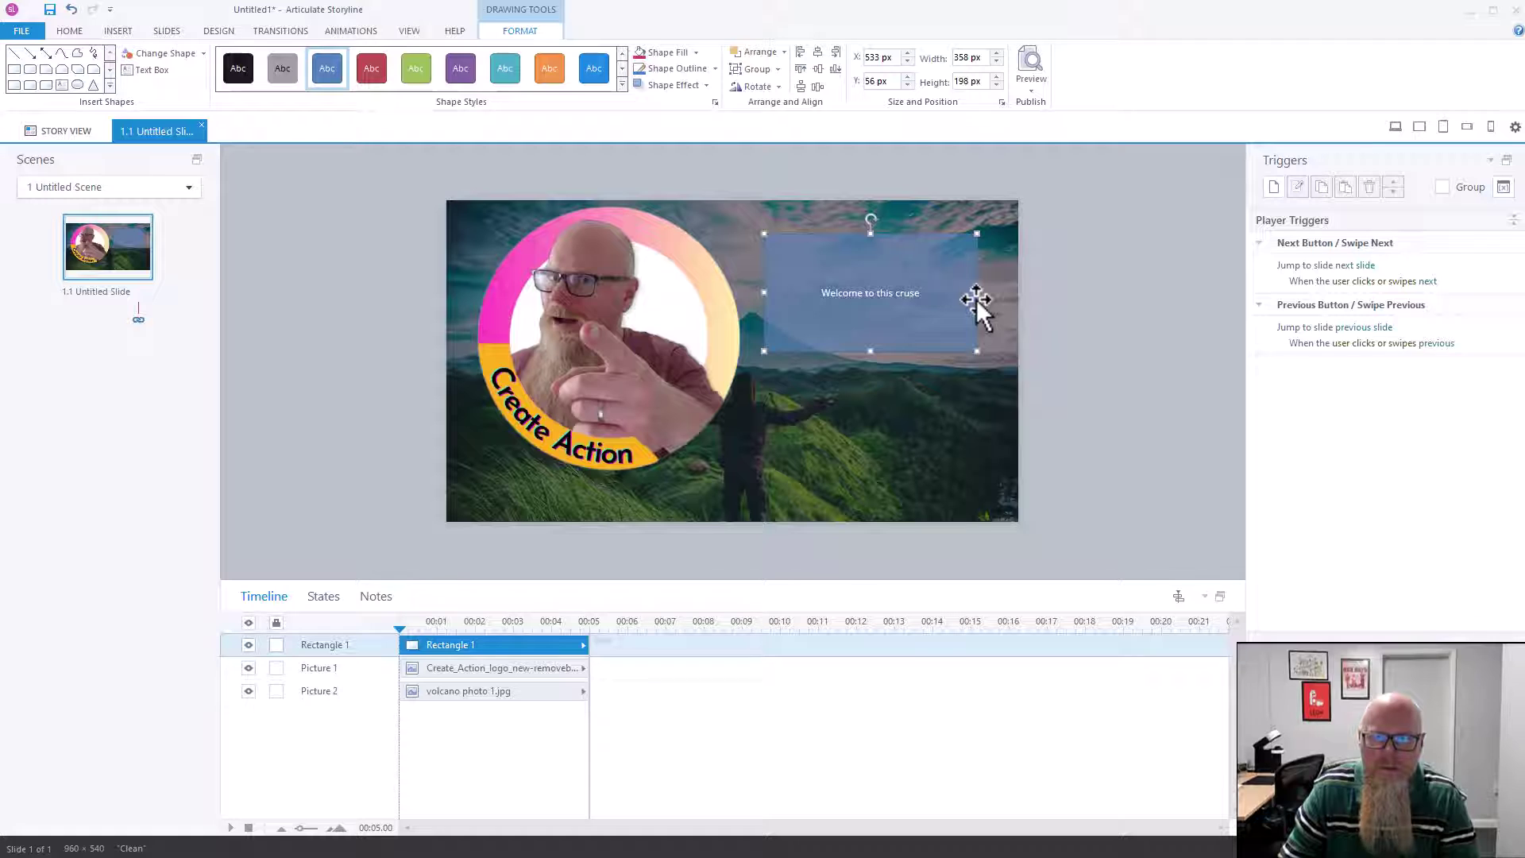
pyautogui.press('Delete')
pyautogui.write('o')
pyautogui.press('Right')
pyautogui.write('r')
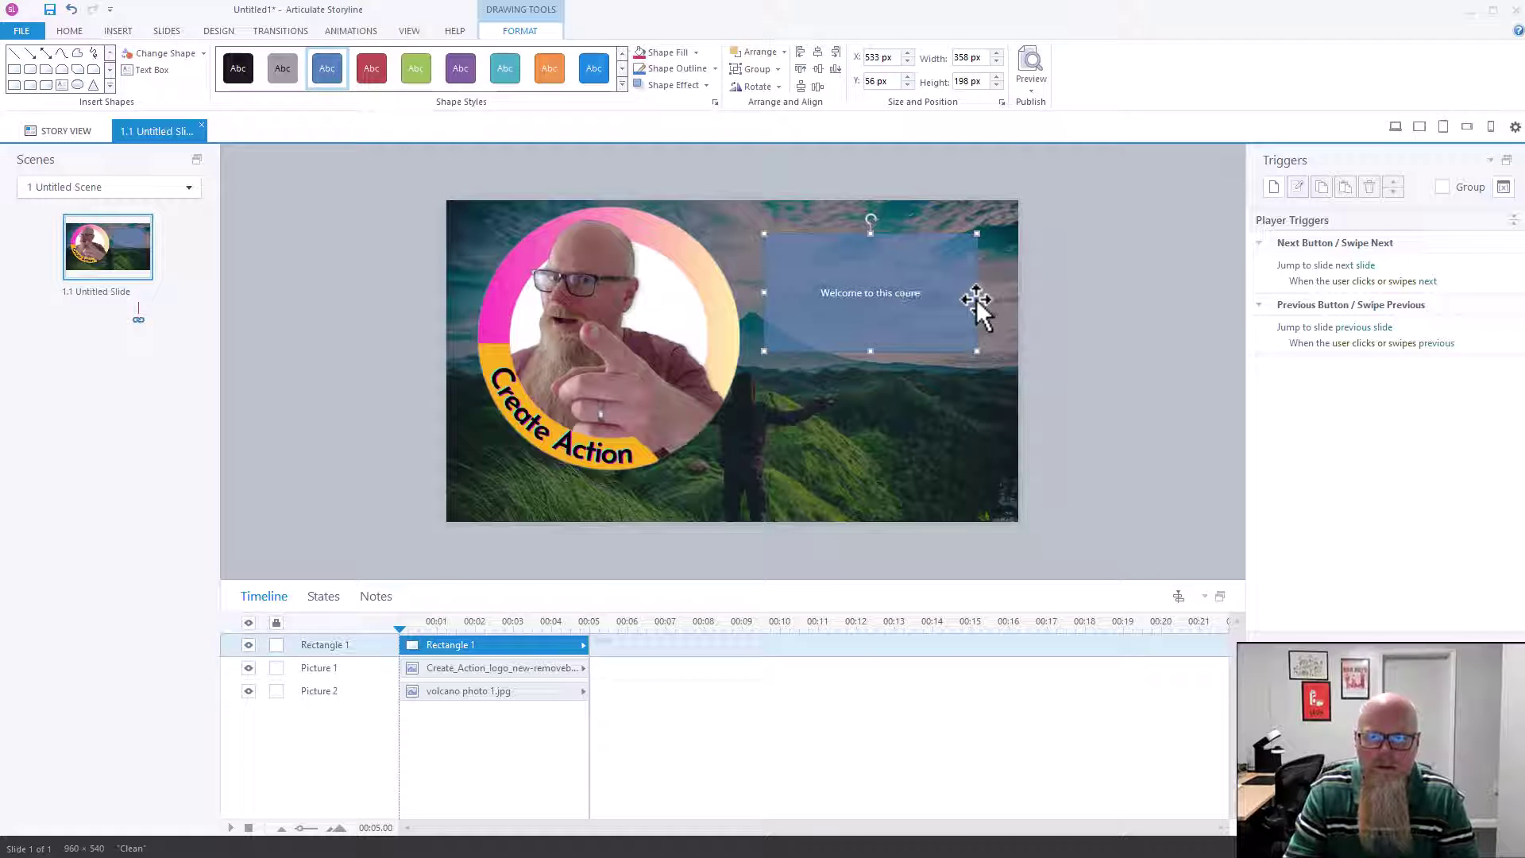
pyautogui.write('s')
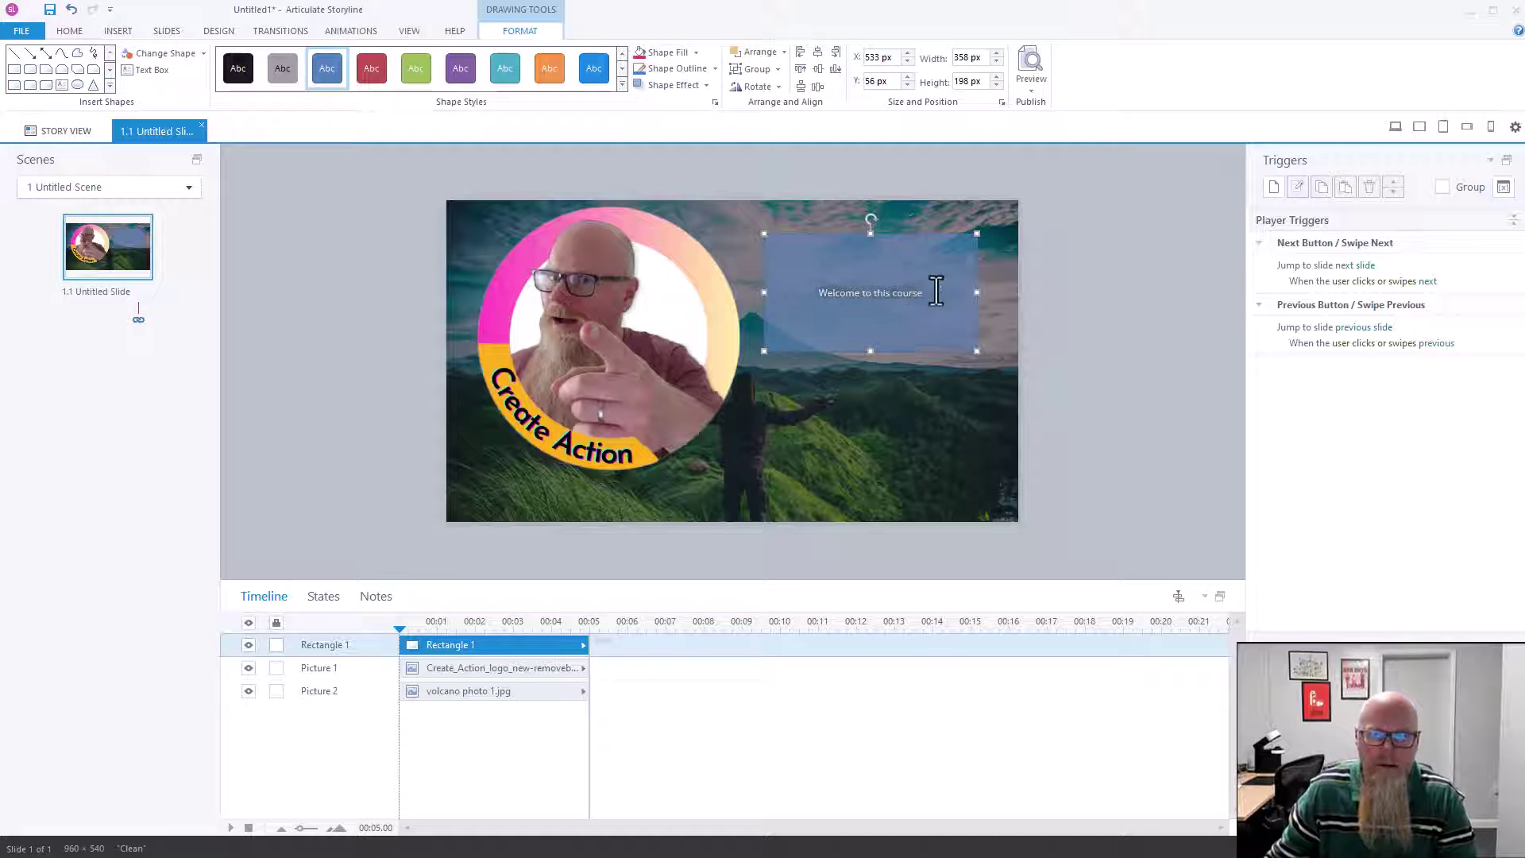
# Step: Make the 'Welcome to this course' text bold at size 20
pyautogui.click(69, 31)
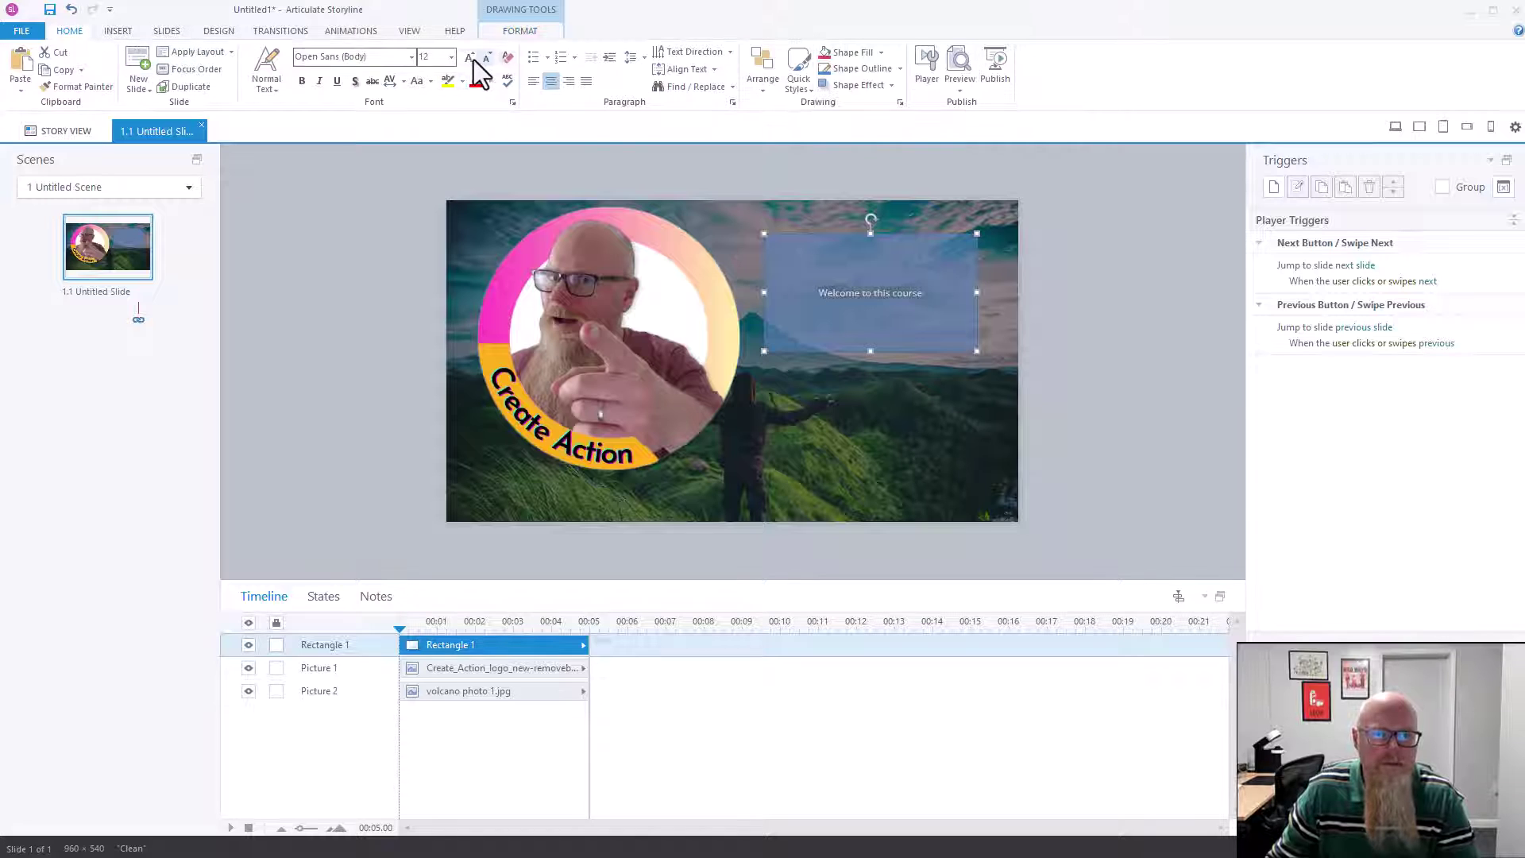
pyautogui.click(470, 58)
pyautogui.click(470, 57)
pyautogui.click(470, 57)
pyautogui.click(470, 58)
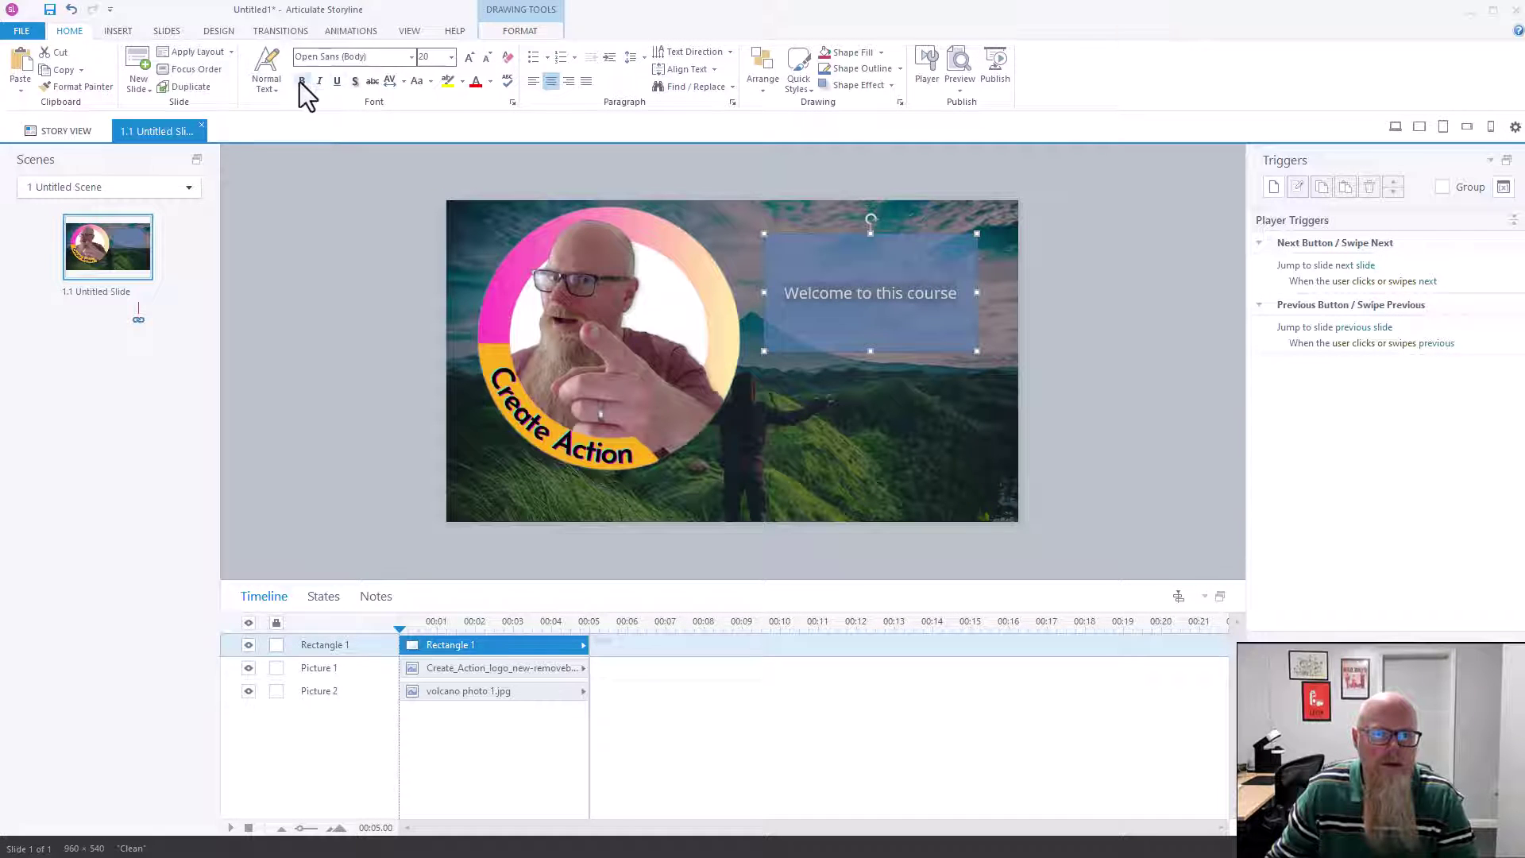
pyautogui.click(302, 82)
# Step: Nudge the welcome box up-left and drag its bottom edge up to fit the text
pyautogui.click(1133, 388)
pyautogui.click(844, 317)
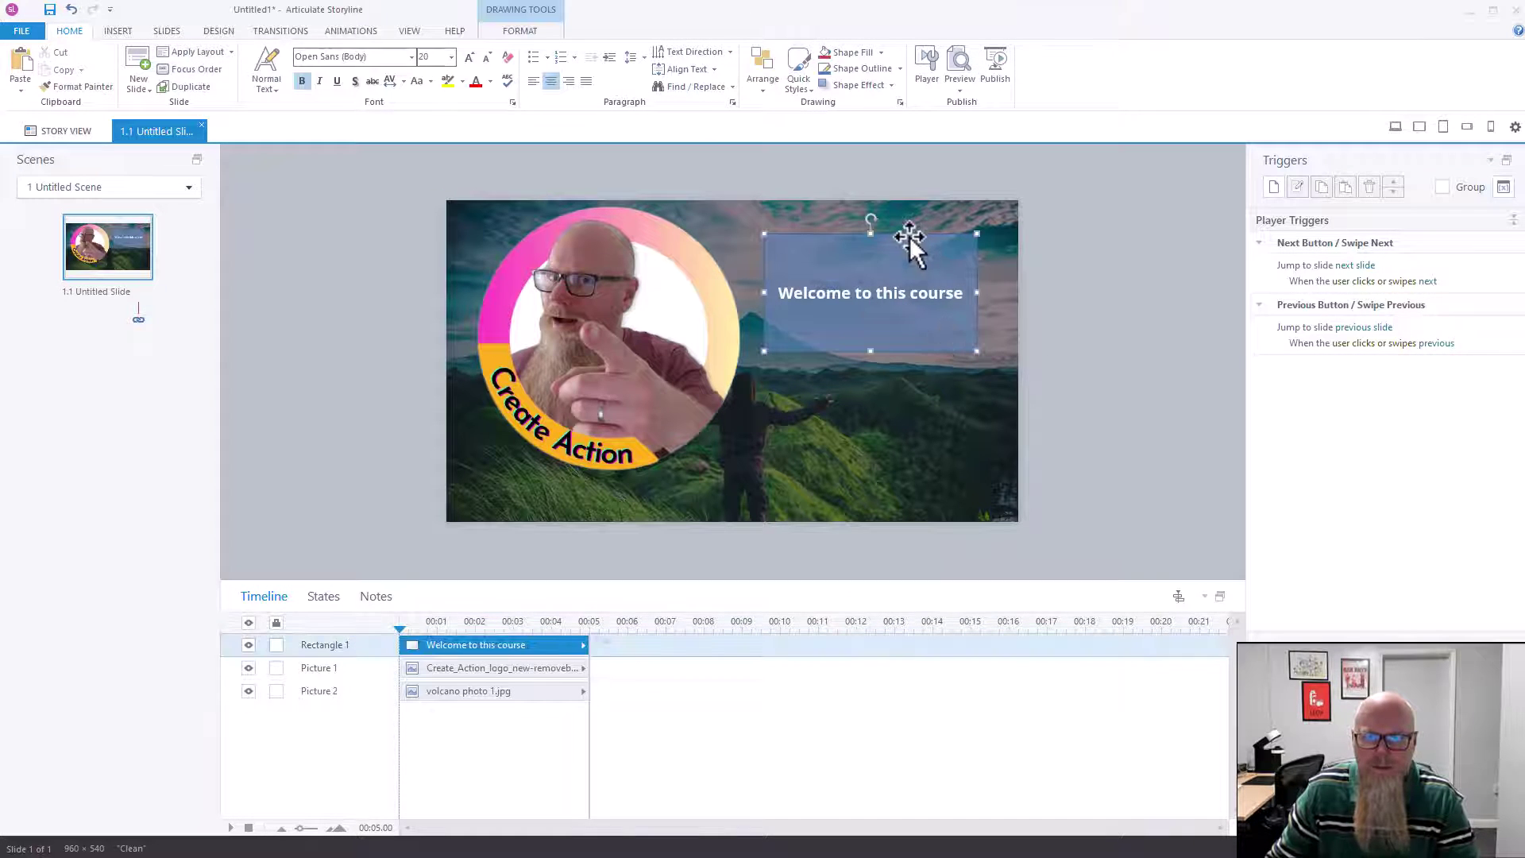
pyautogui.moveTo(911, 246); pyautogui.dragTo(907, 237)
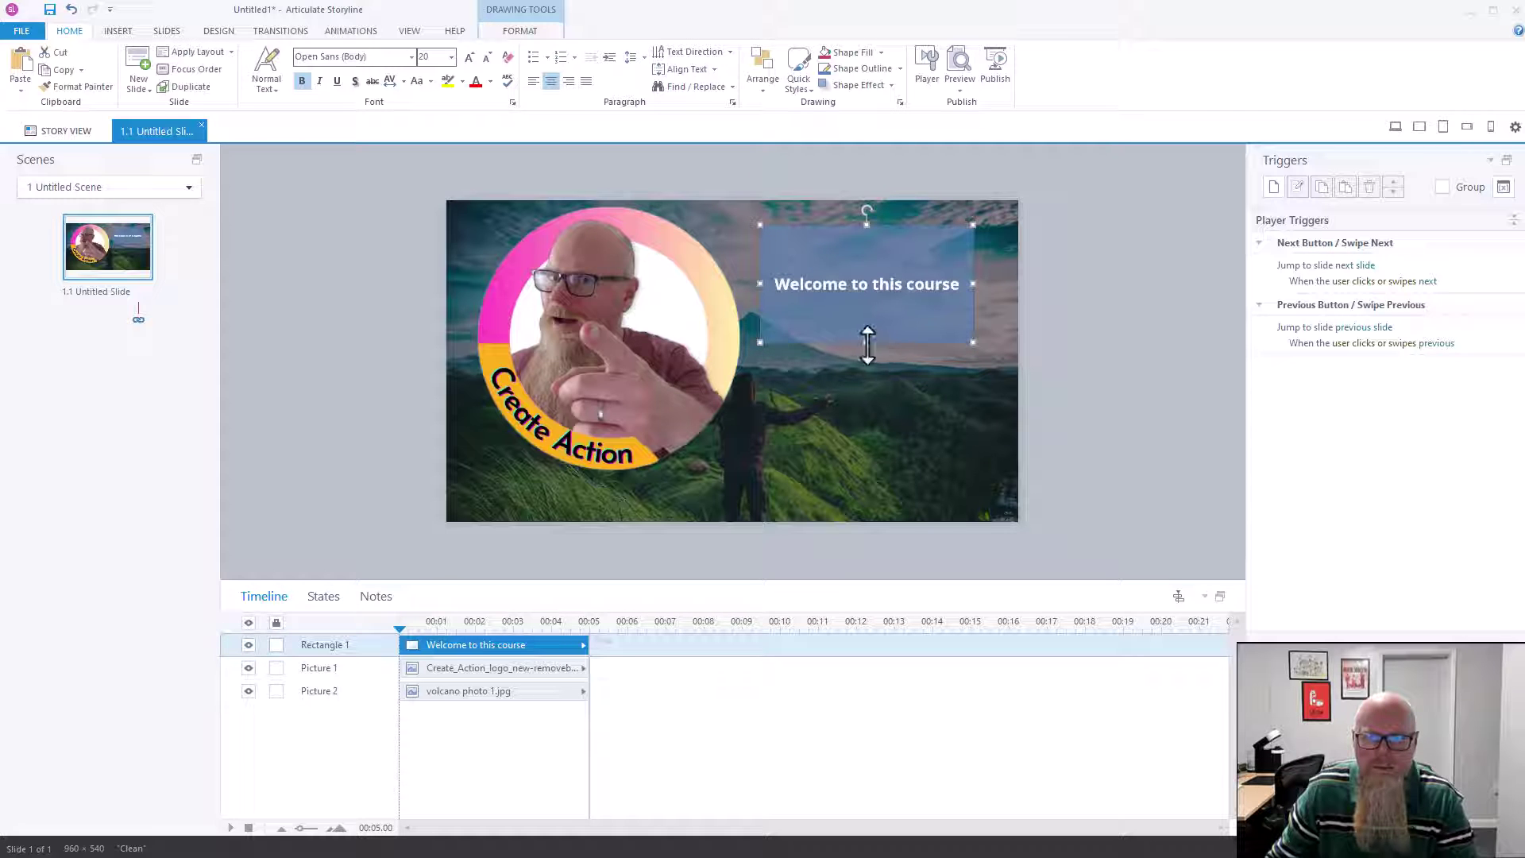
pyautogui.moveTo(868, 343); pyautogui.dragTo(867, 303)
pyautogui.click(1170, 371)
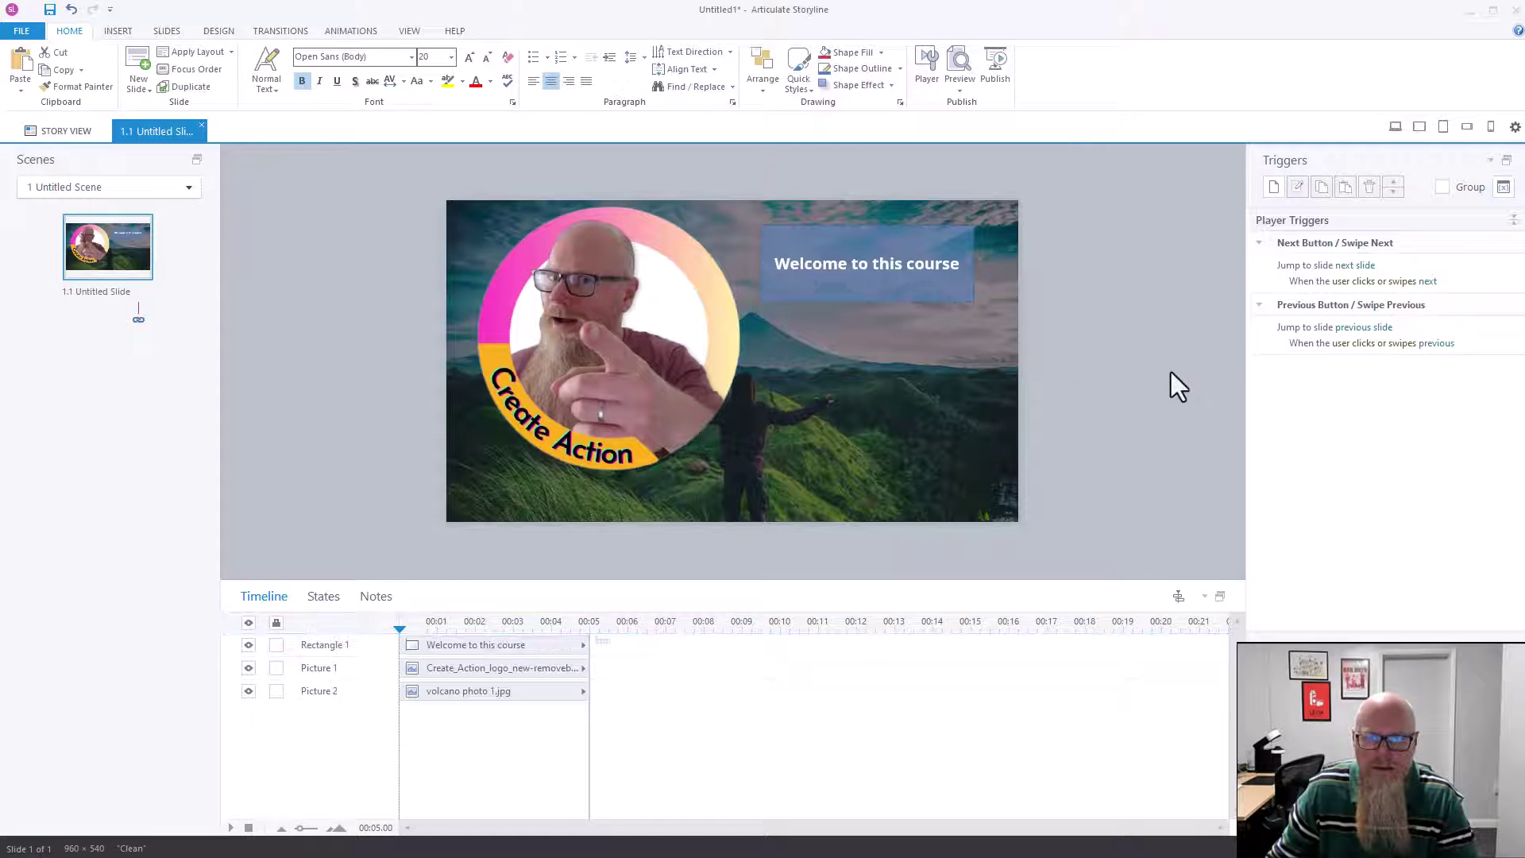
pyautogui.click(969, 293)
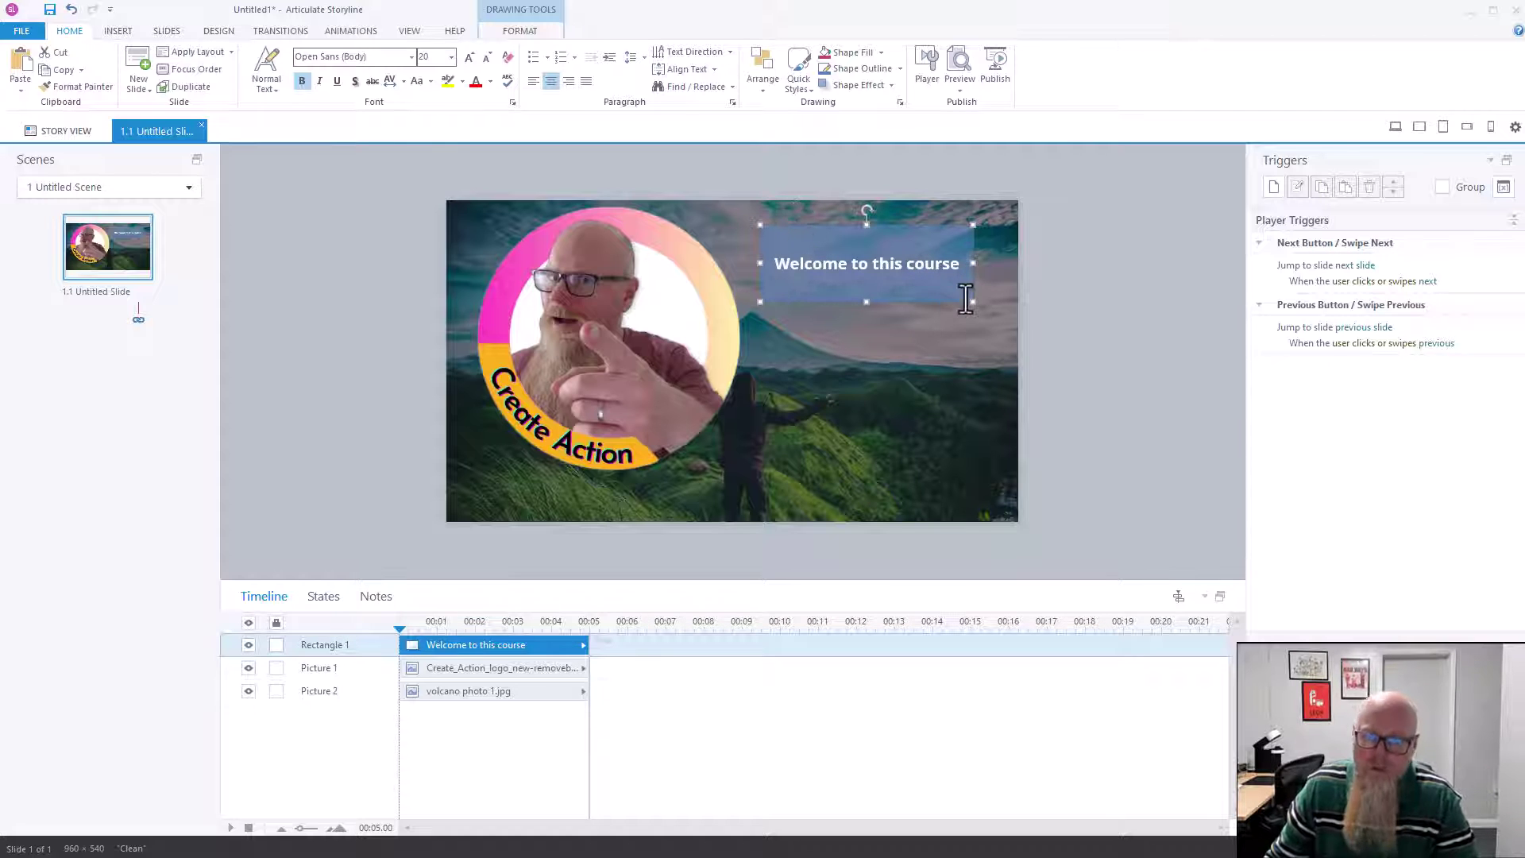
# Step: Replace the volcano background photo with Laptop image.png from the Pictures folder
pyautogui.click(915, 451)
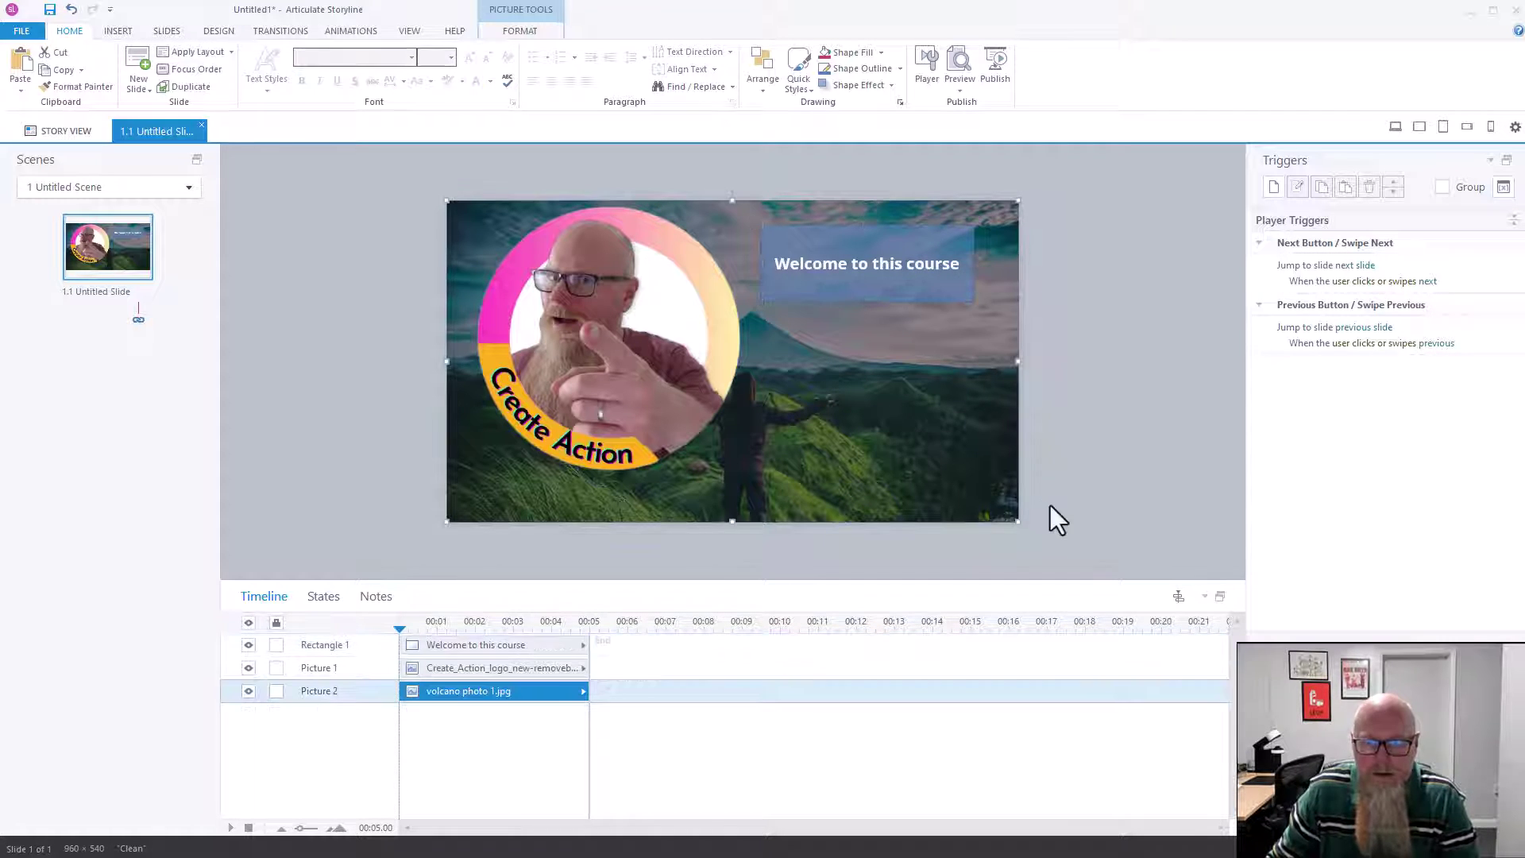
pyautogui.press('Delete')
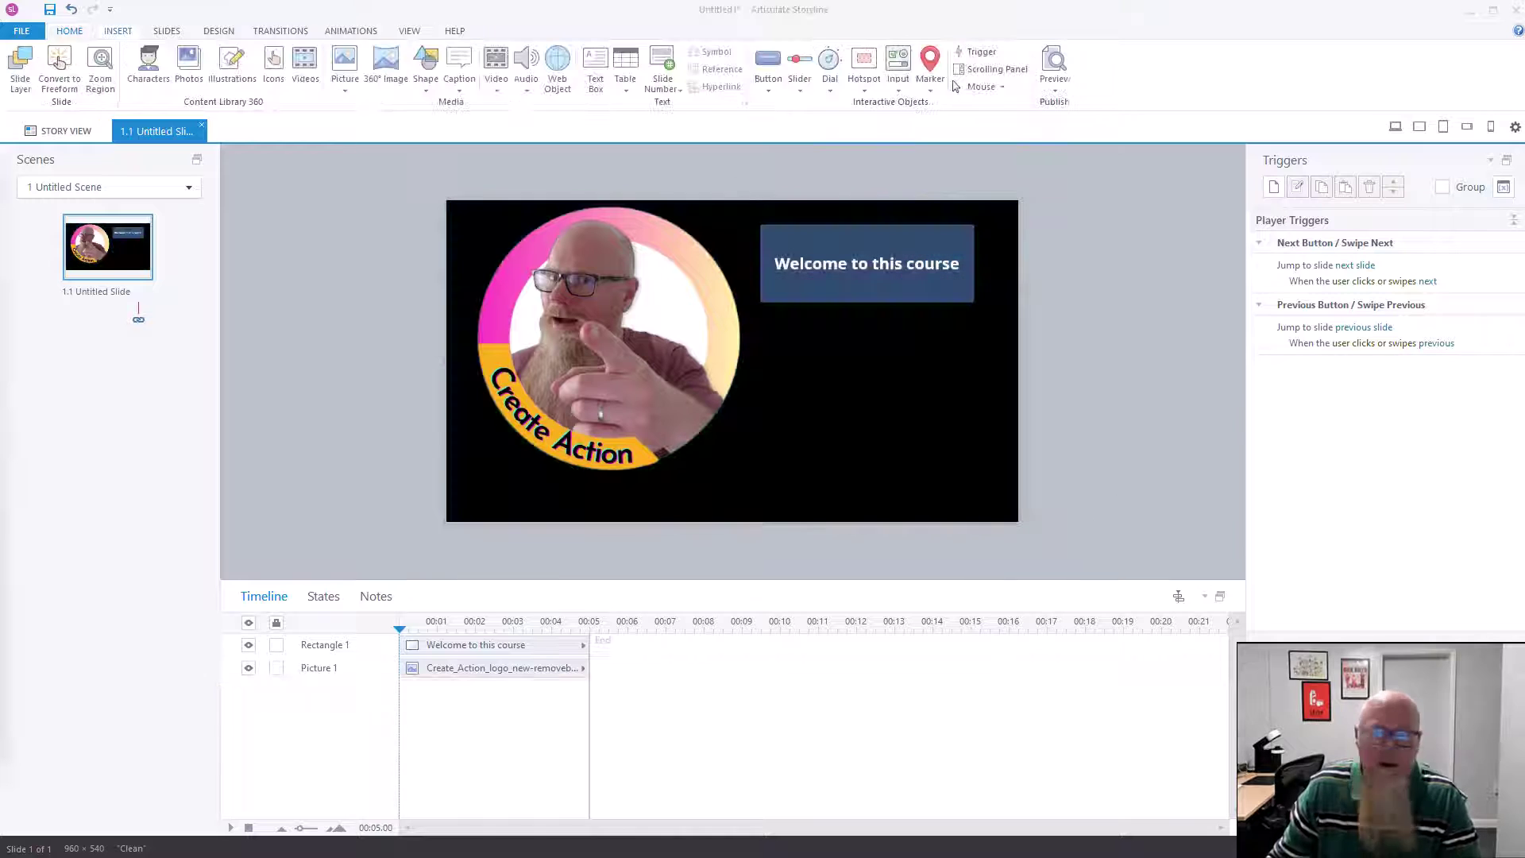
pyautogui.click(352, 89)
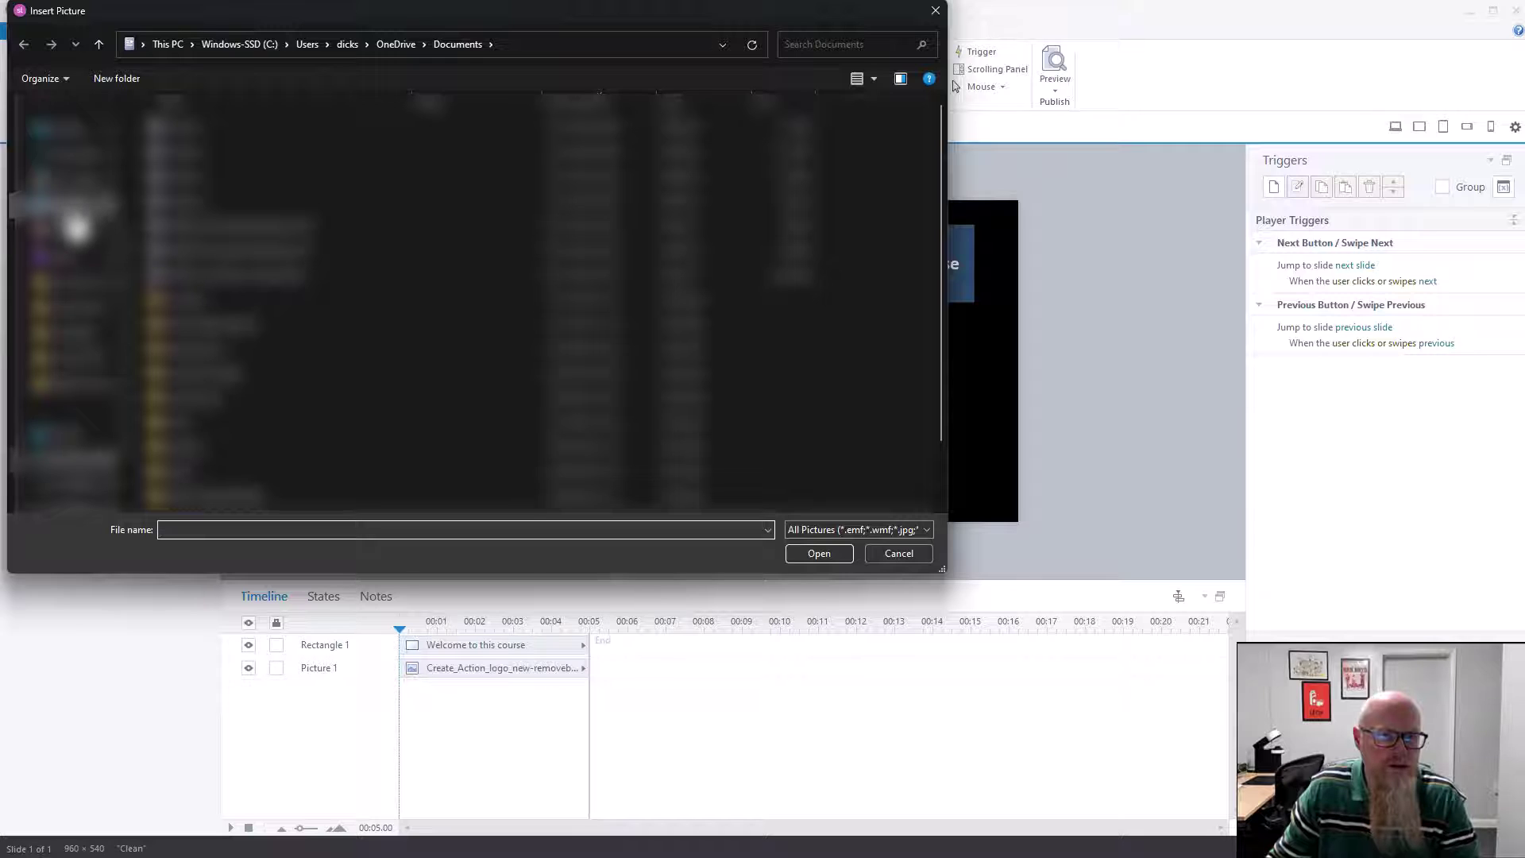
pyautogui.click(76, 228)
pyautogui.scroll(-3, 307, 302)
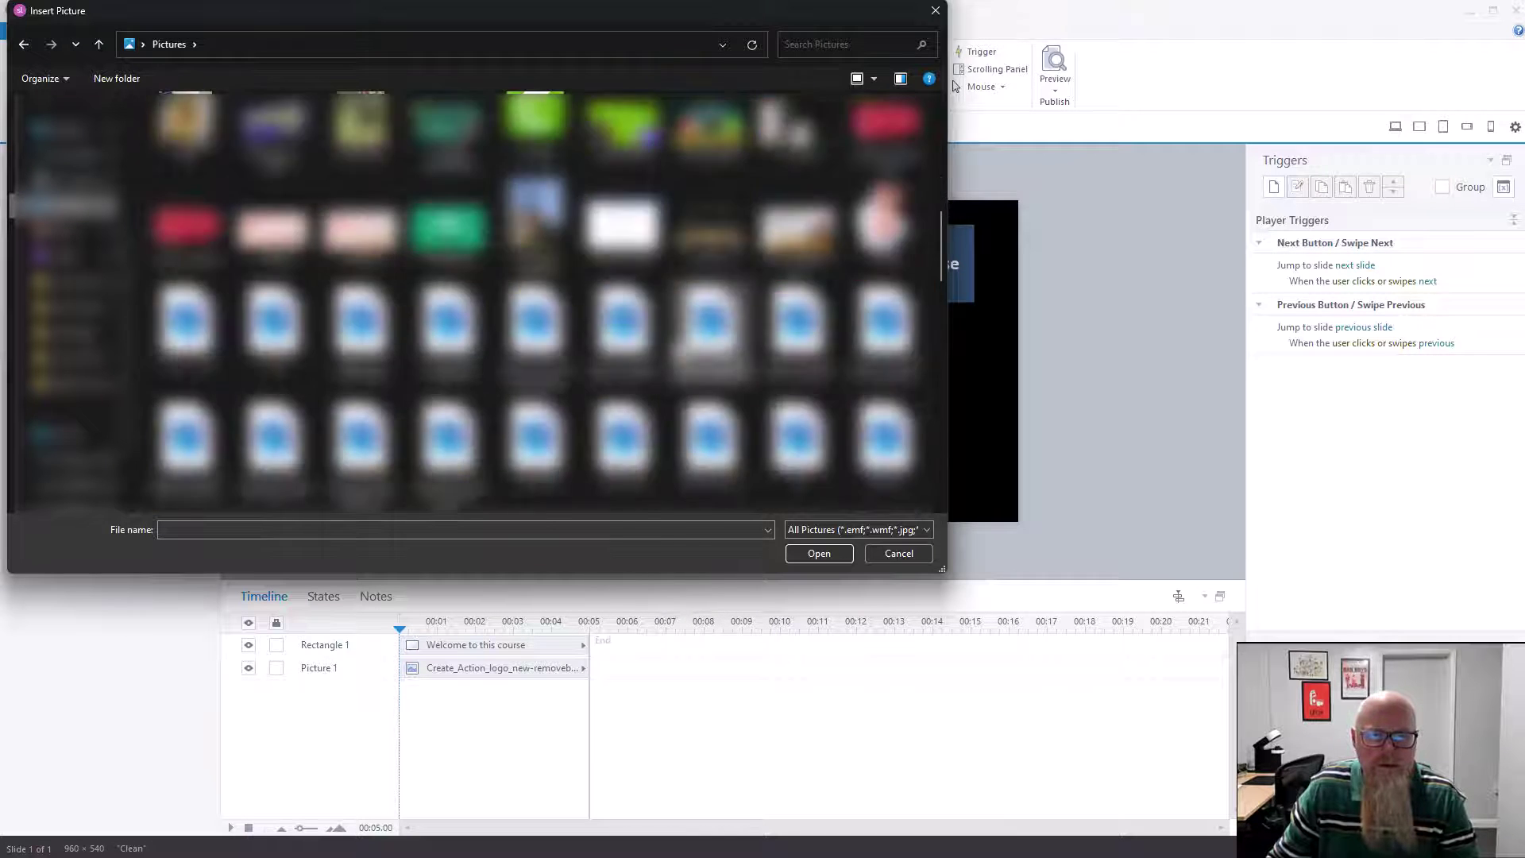
pyautogui.scroll(-3, 537, 301)
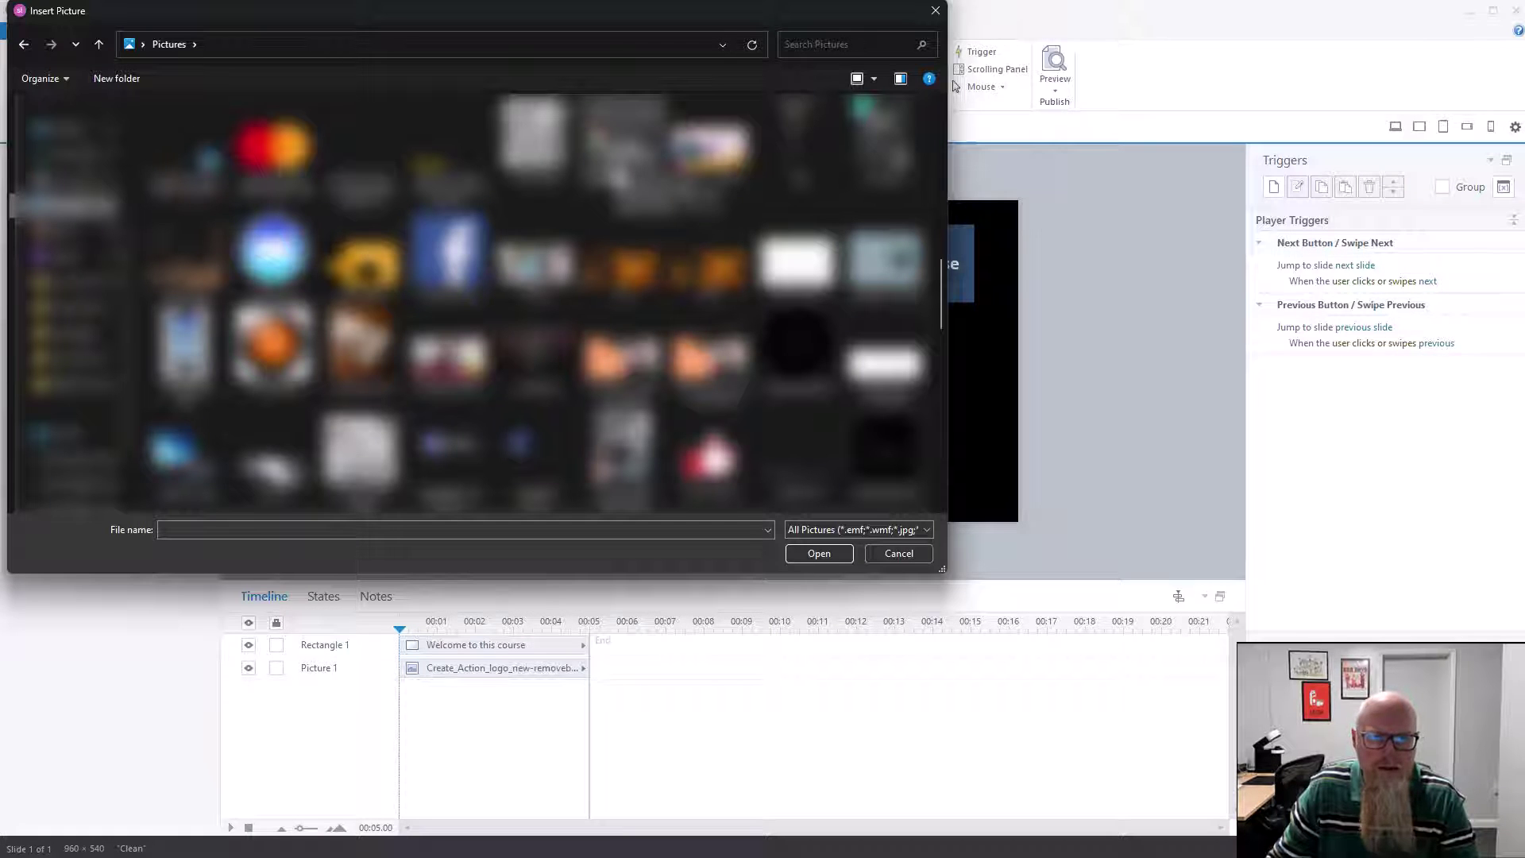
pyautogui.click(185, 451)
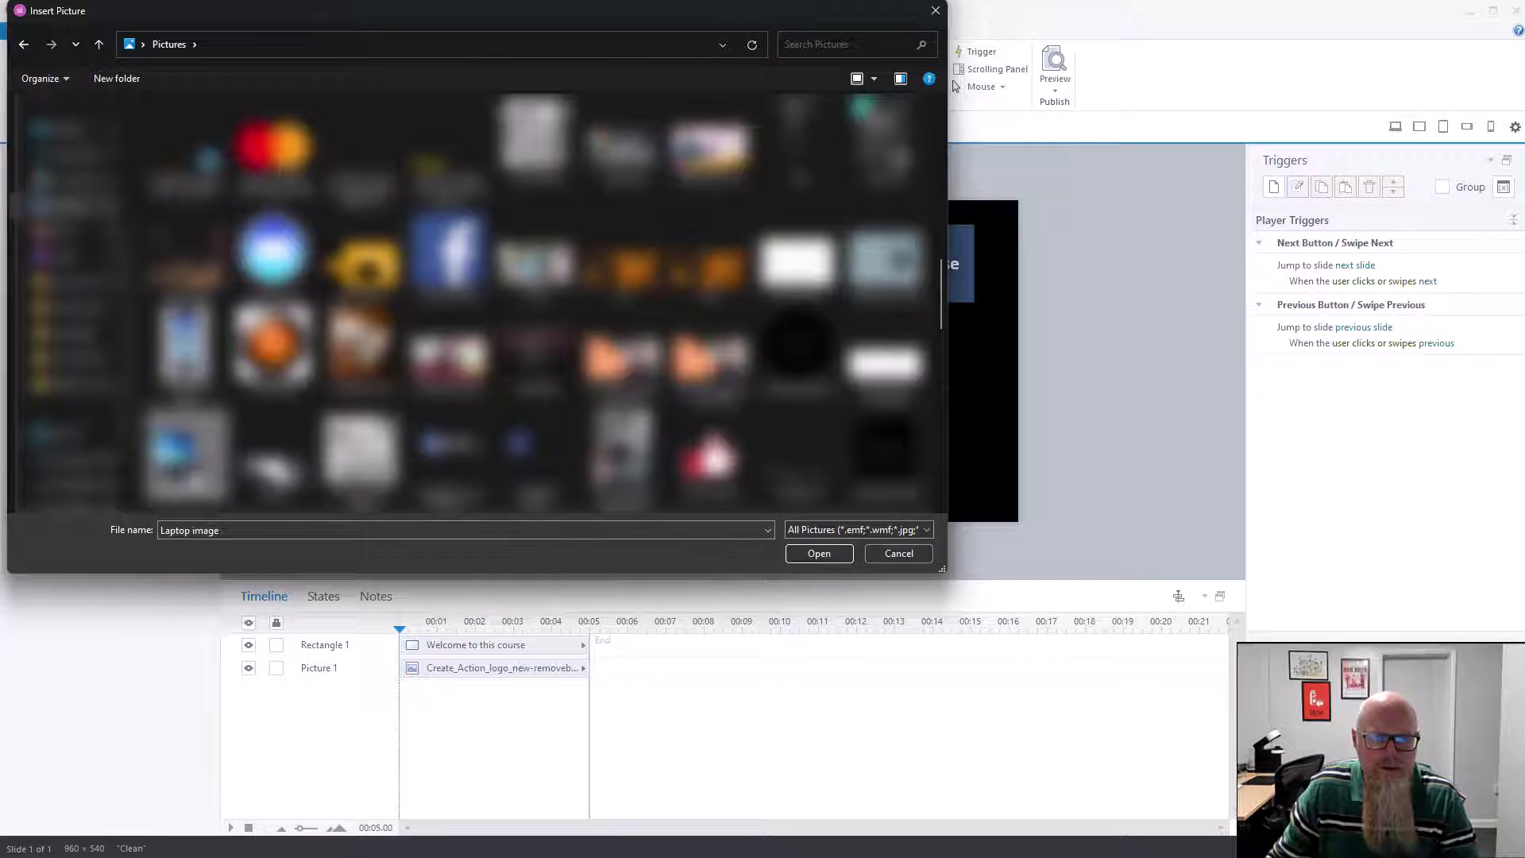
pyautogui.click(819, 554)
pyautogui.press('Escape')
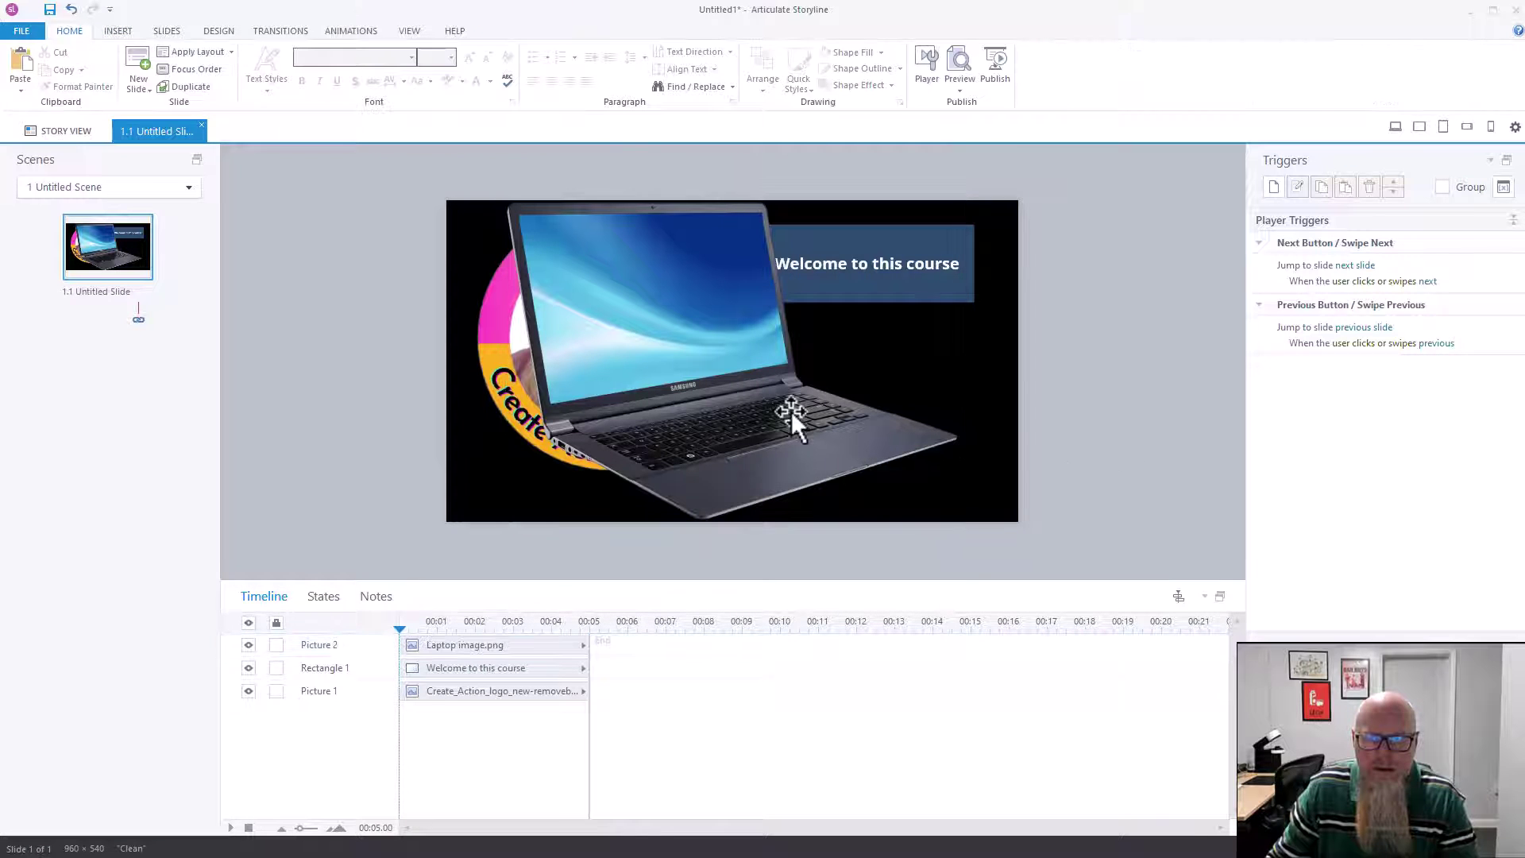
pyautogui.click(791, 413)
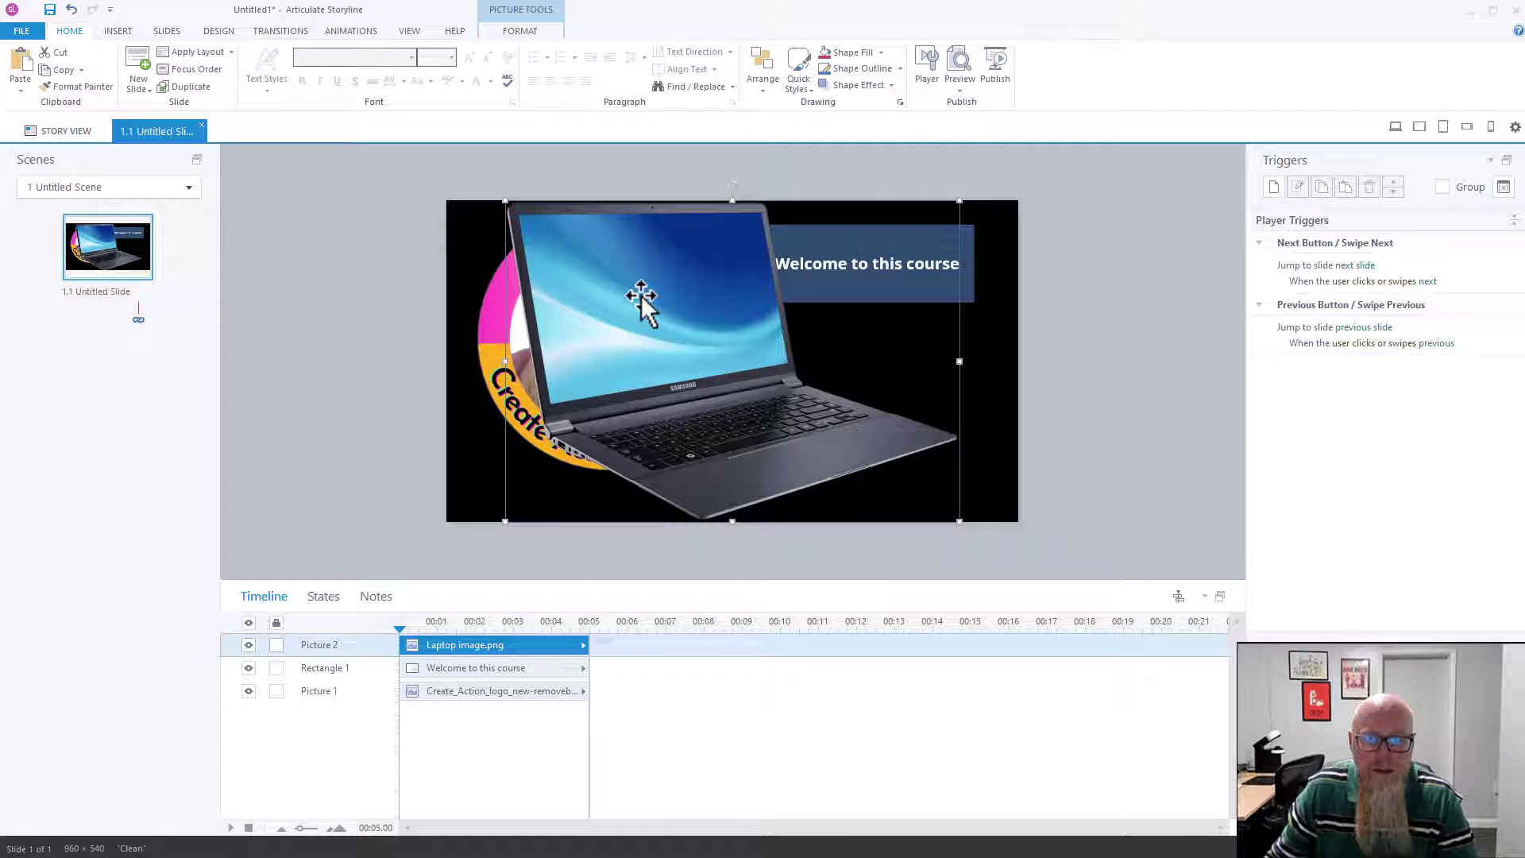
# Step: Set the laptop picture's transparency to 44% in the Format Picture settings
pyautogui.click(522, 31)
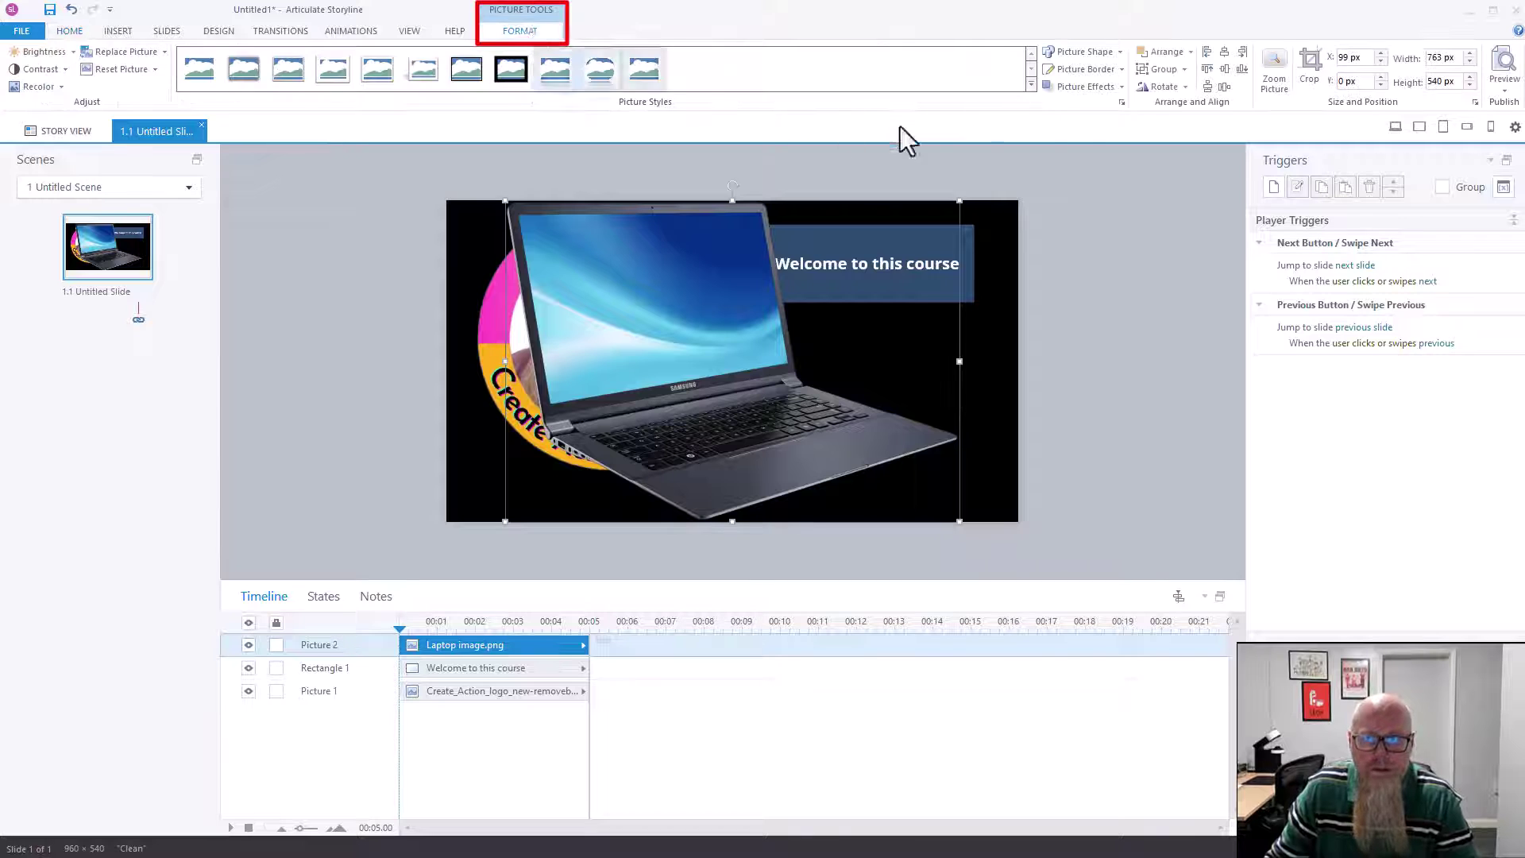
pyautogui.click(1121, 101)
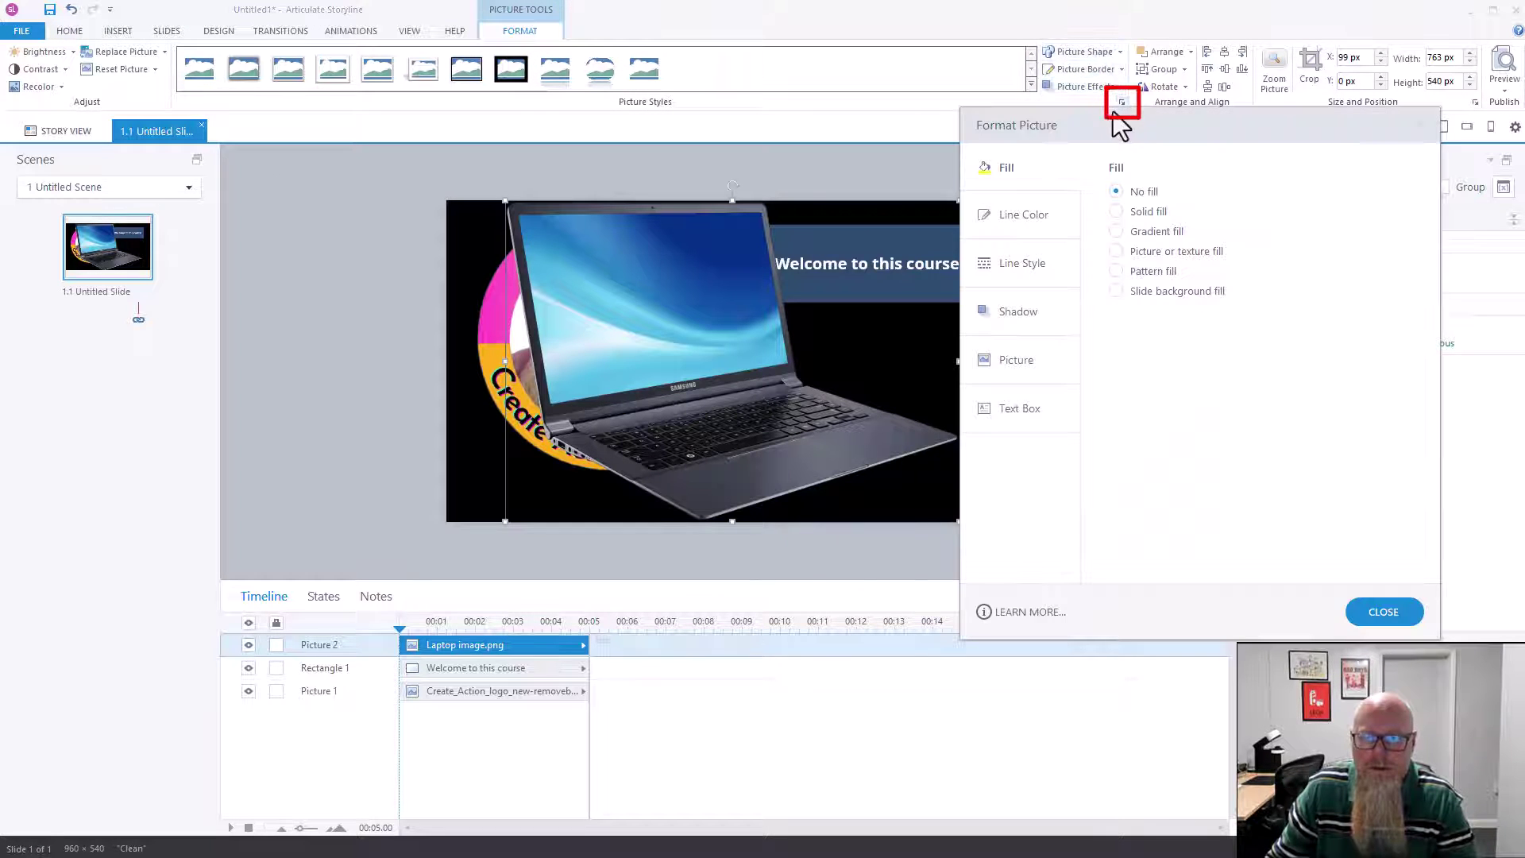
pyautogui.click(1032, 366)
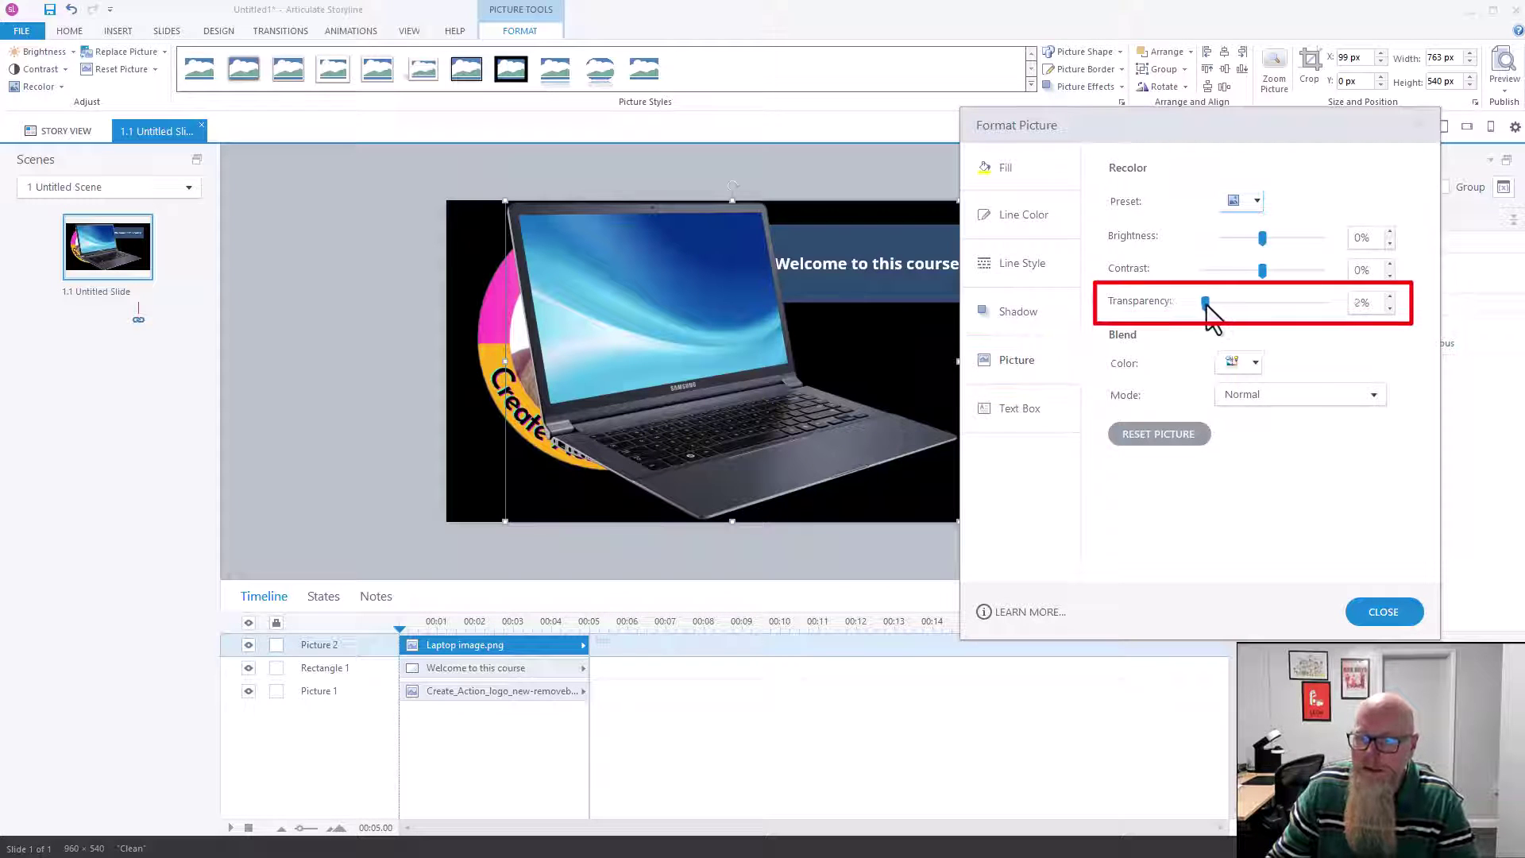
pyautogui.moveTo(1201, 304); pyautogui.dragTo(1260, 306)
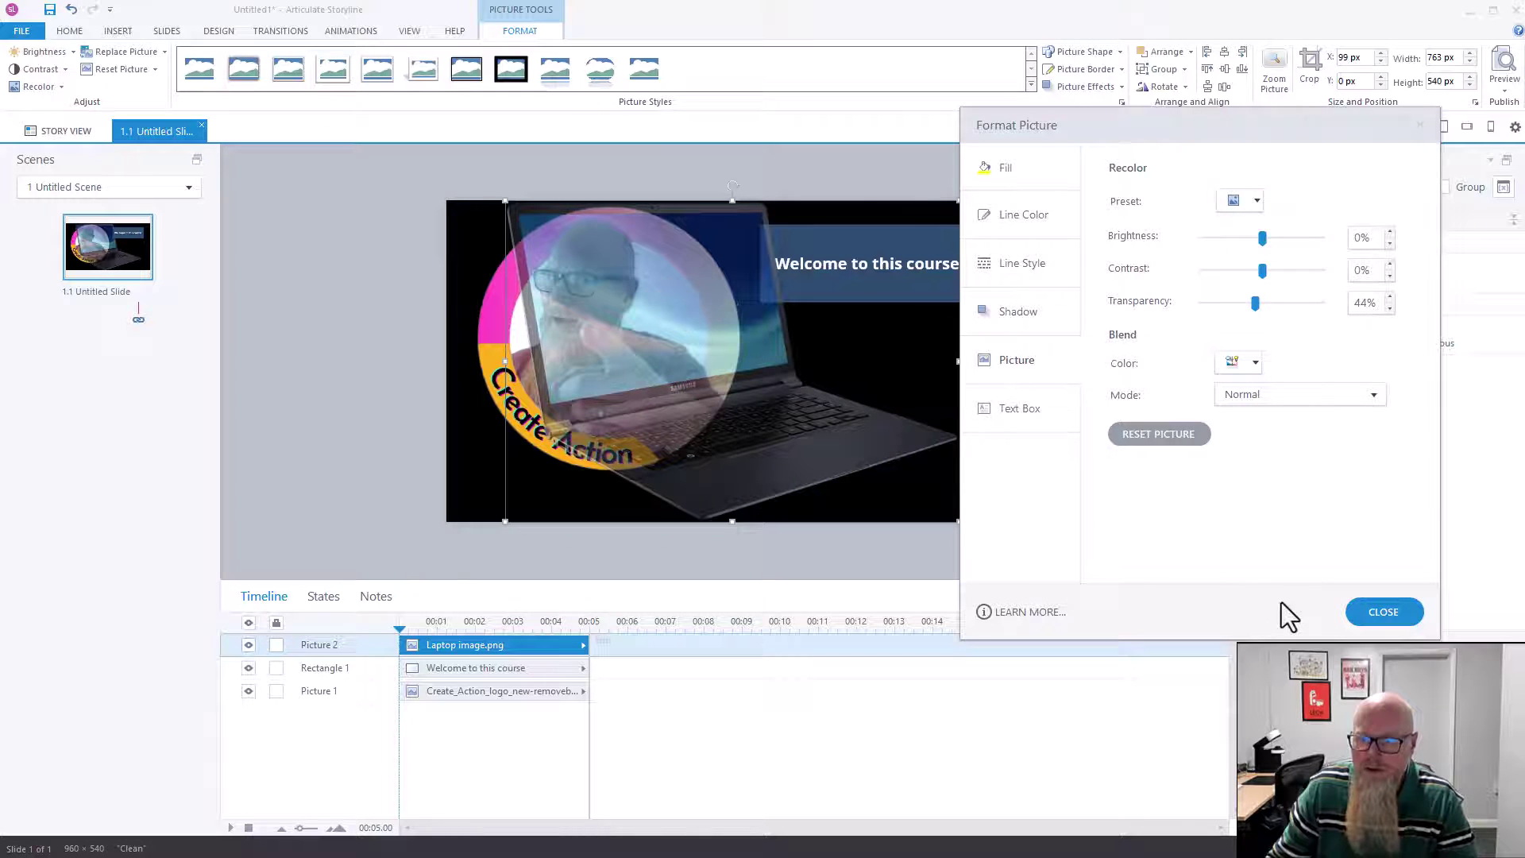
pyautogui.click(1386, 613)
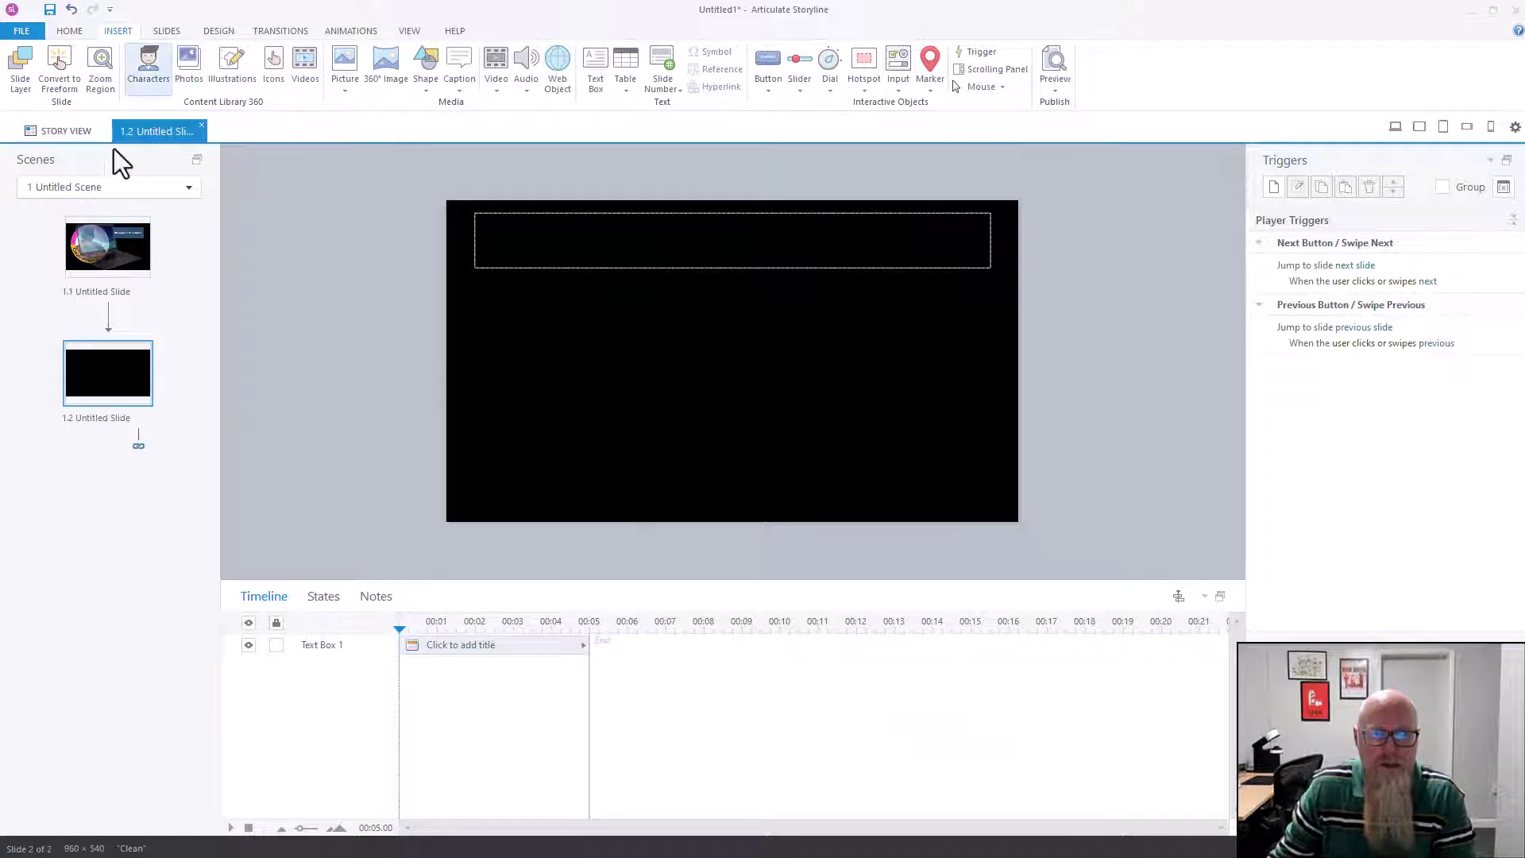
# Step: Search stock photos for 'manager' and insert the 4000 x 6000 photo of two people
pyautogui.click(190, 80)
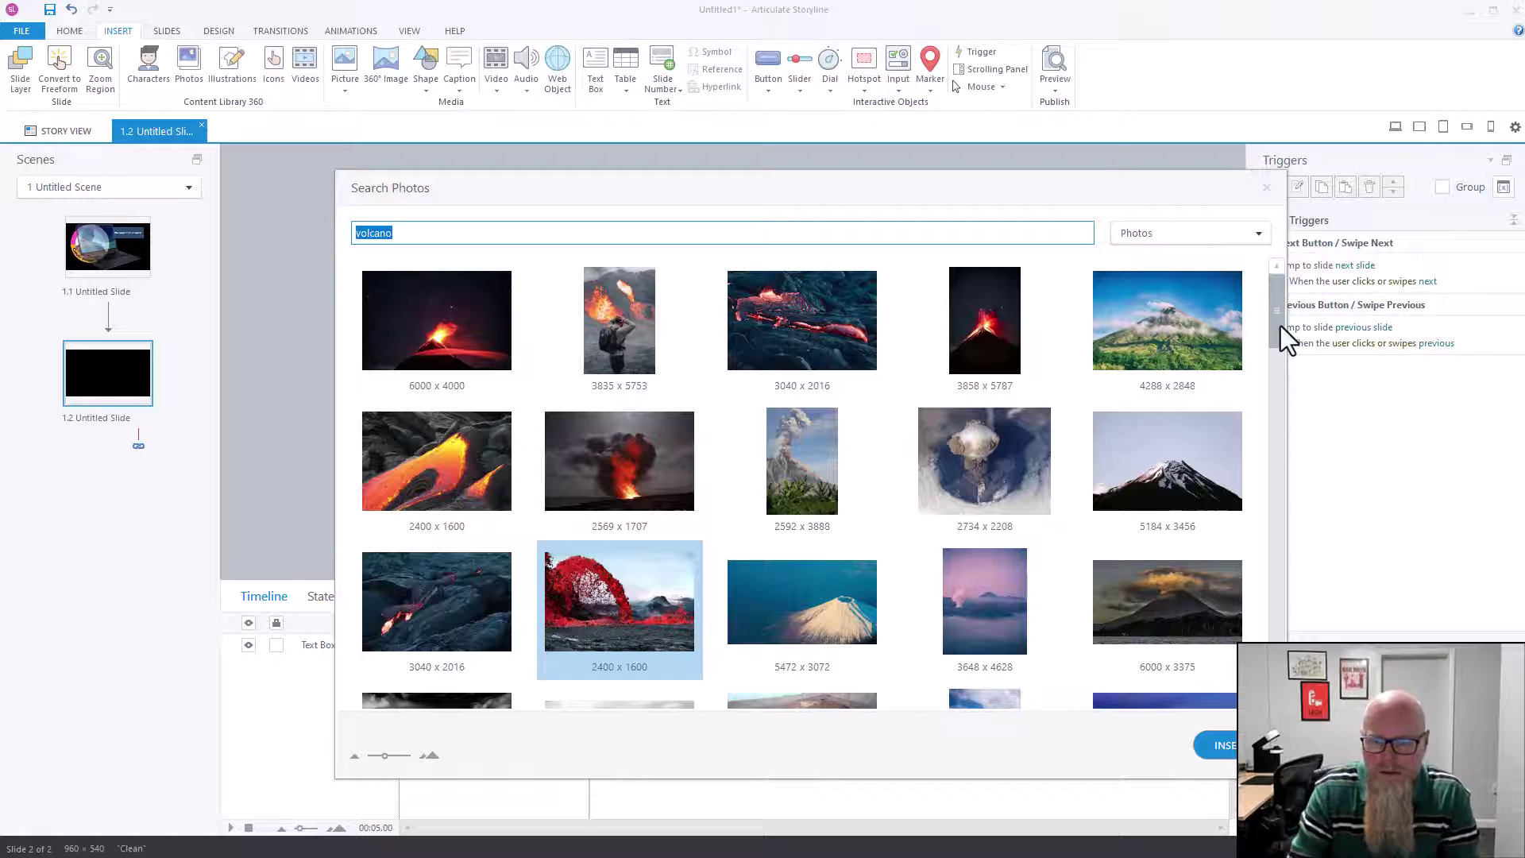
pyautogui.press('BackSpace')
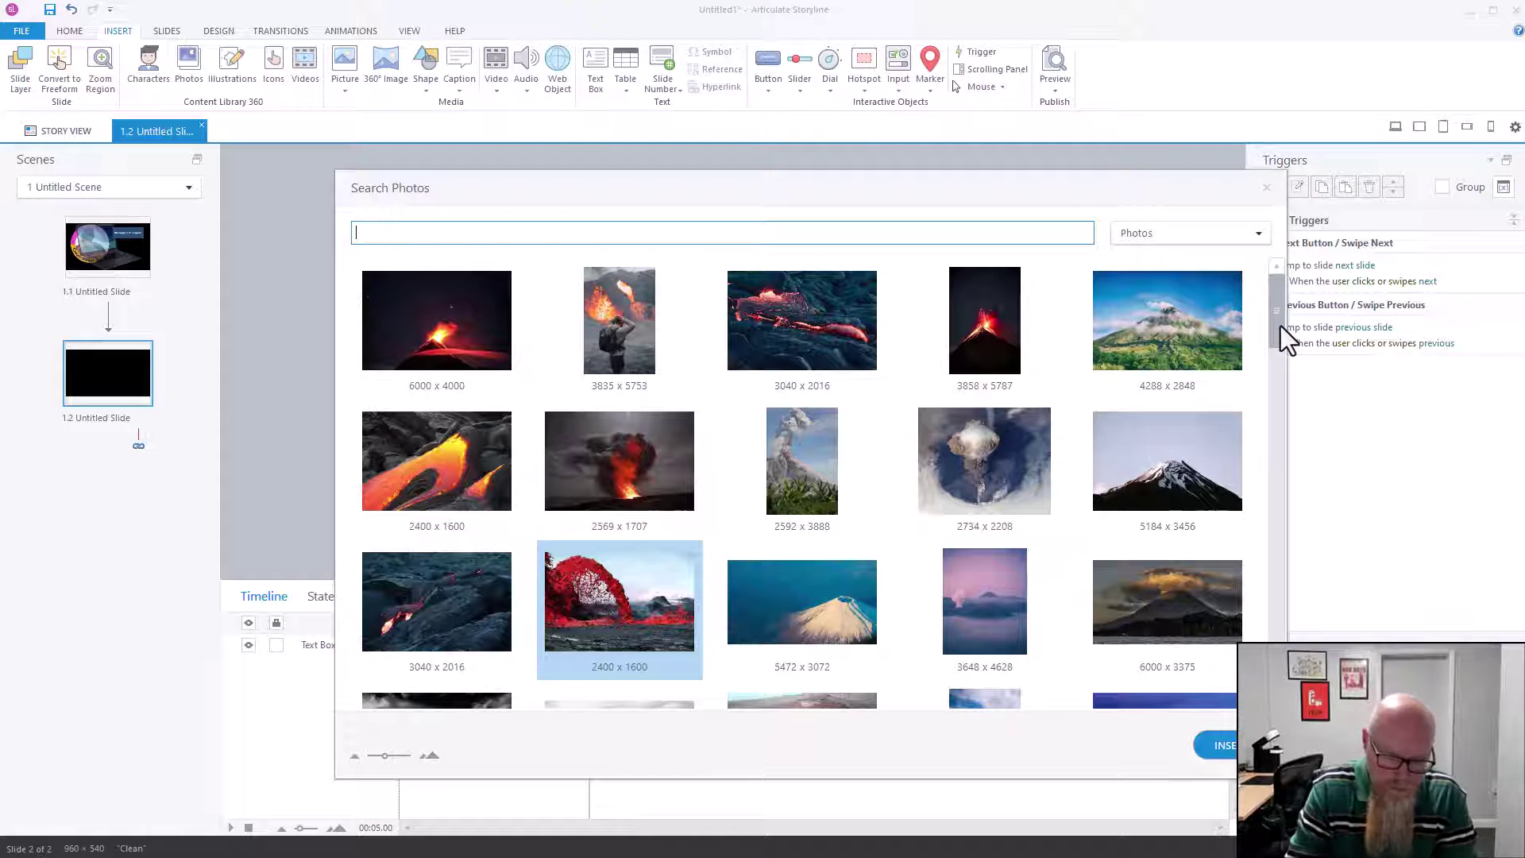
pyautogui.write('manager')
pyautogui.press('Return')
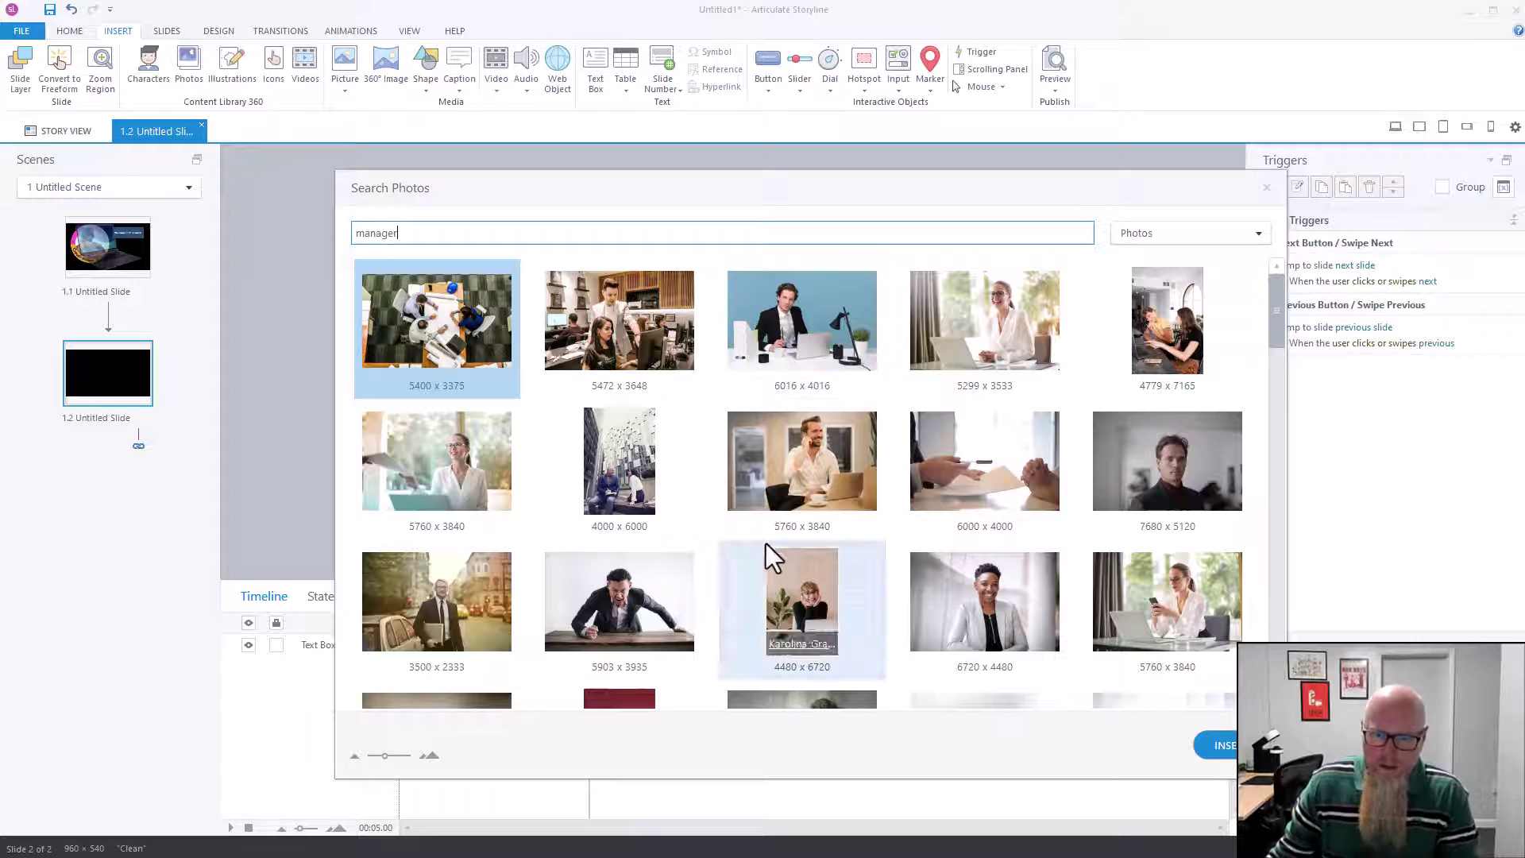
pyautogui.scroll(-3, 1069, 493)
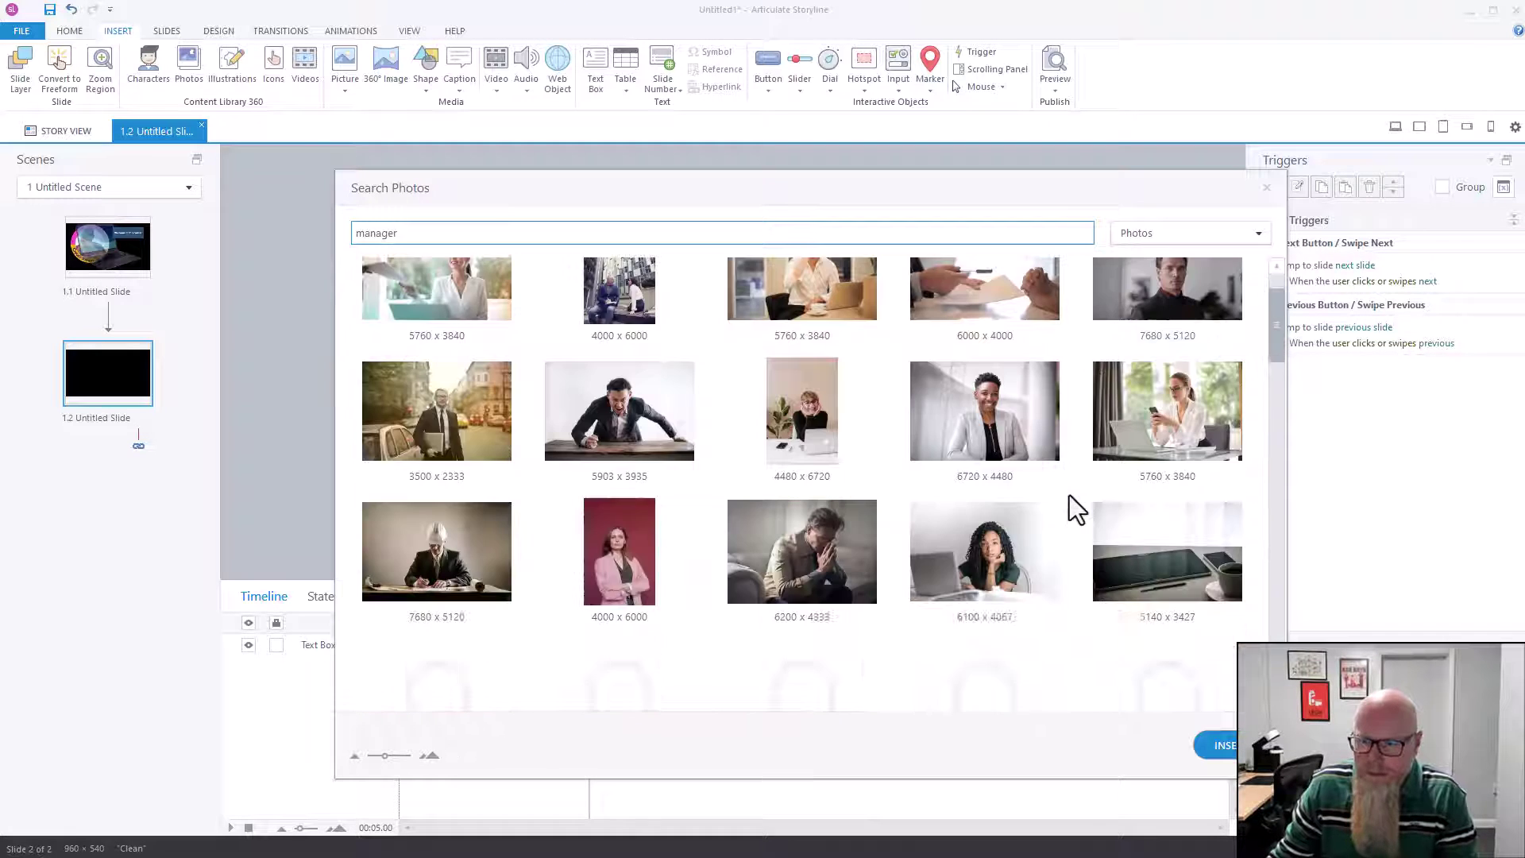
pyautogui.scroll(3, 1067, 495)
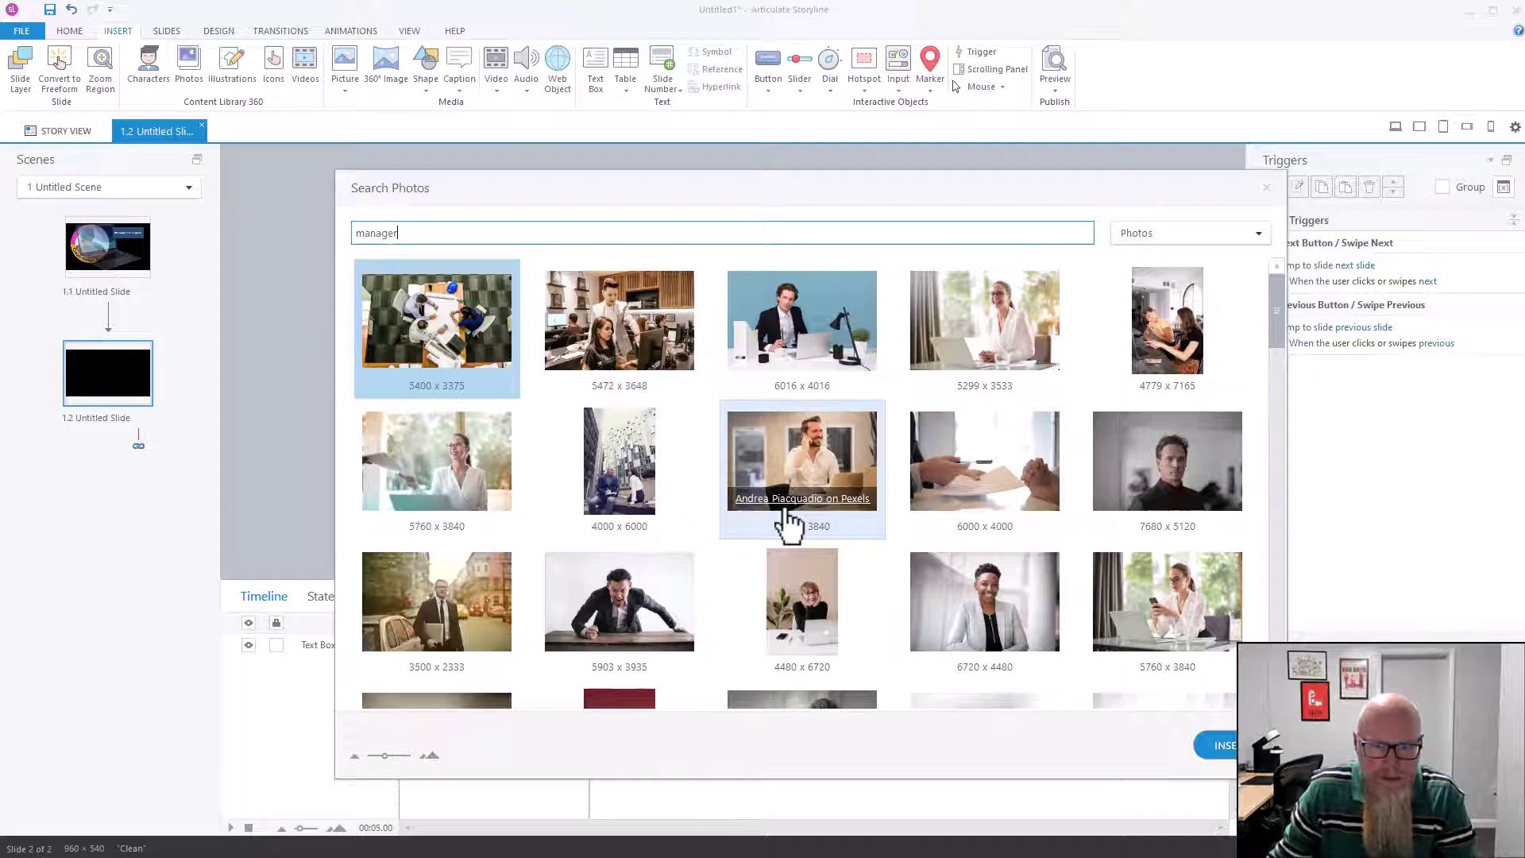
pyautogui.click(624, 453)
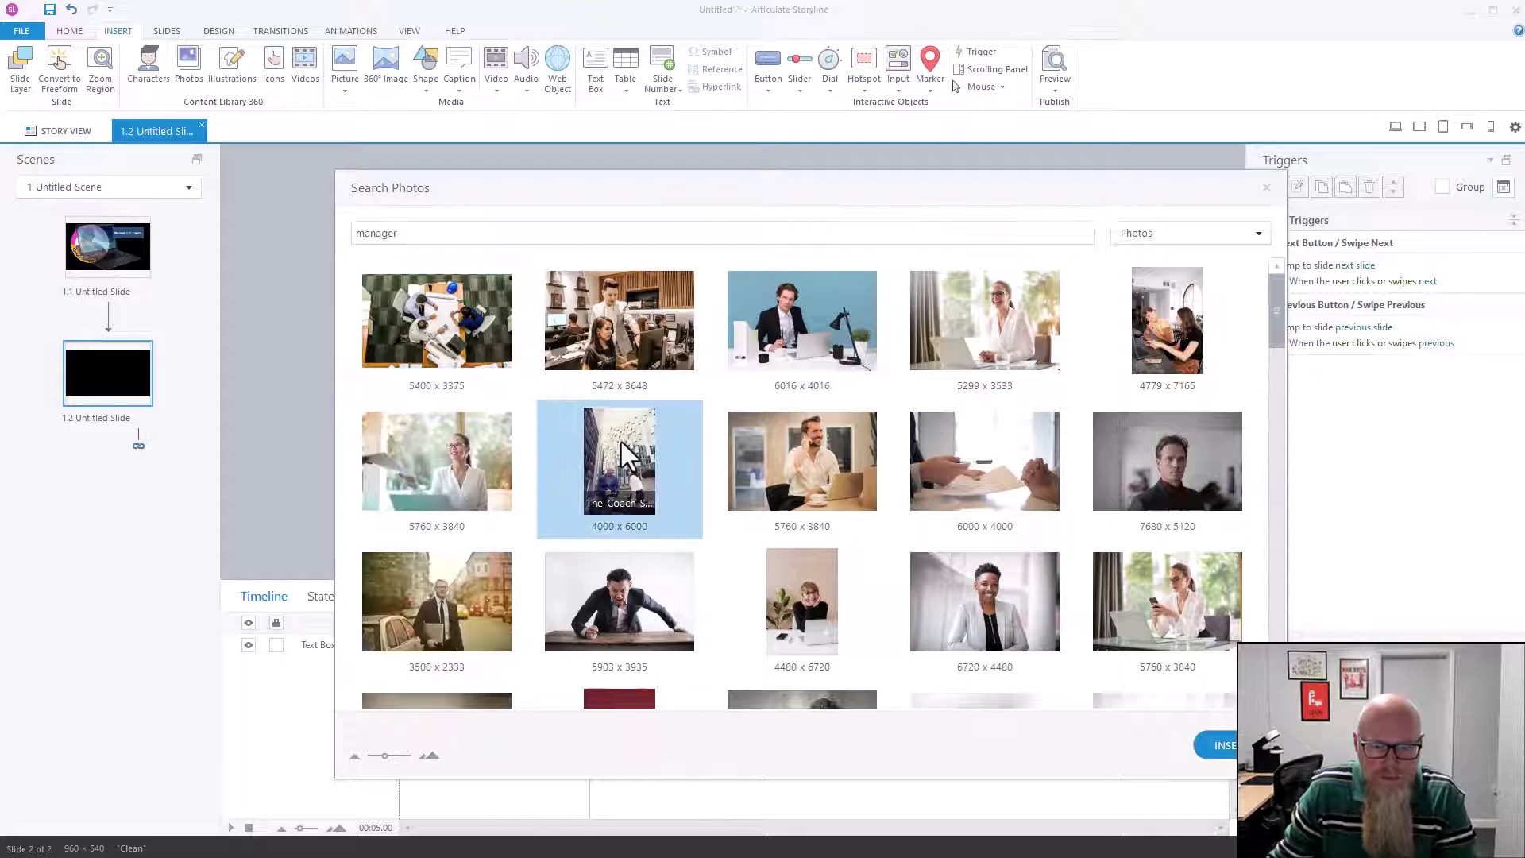
pyautogui.click(1217, 745)
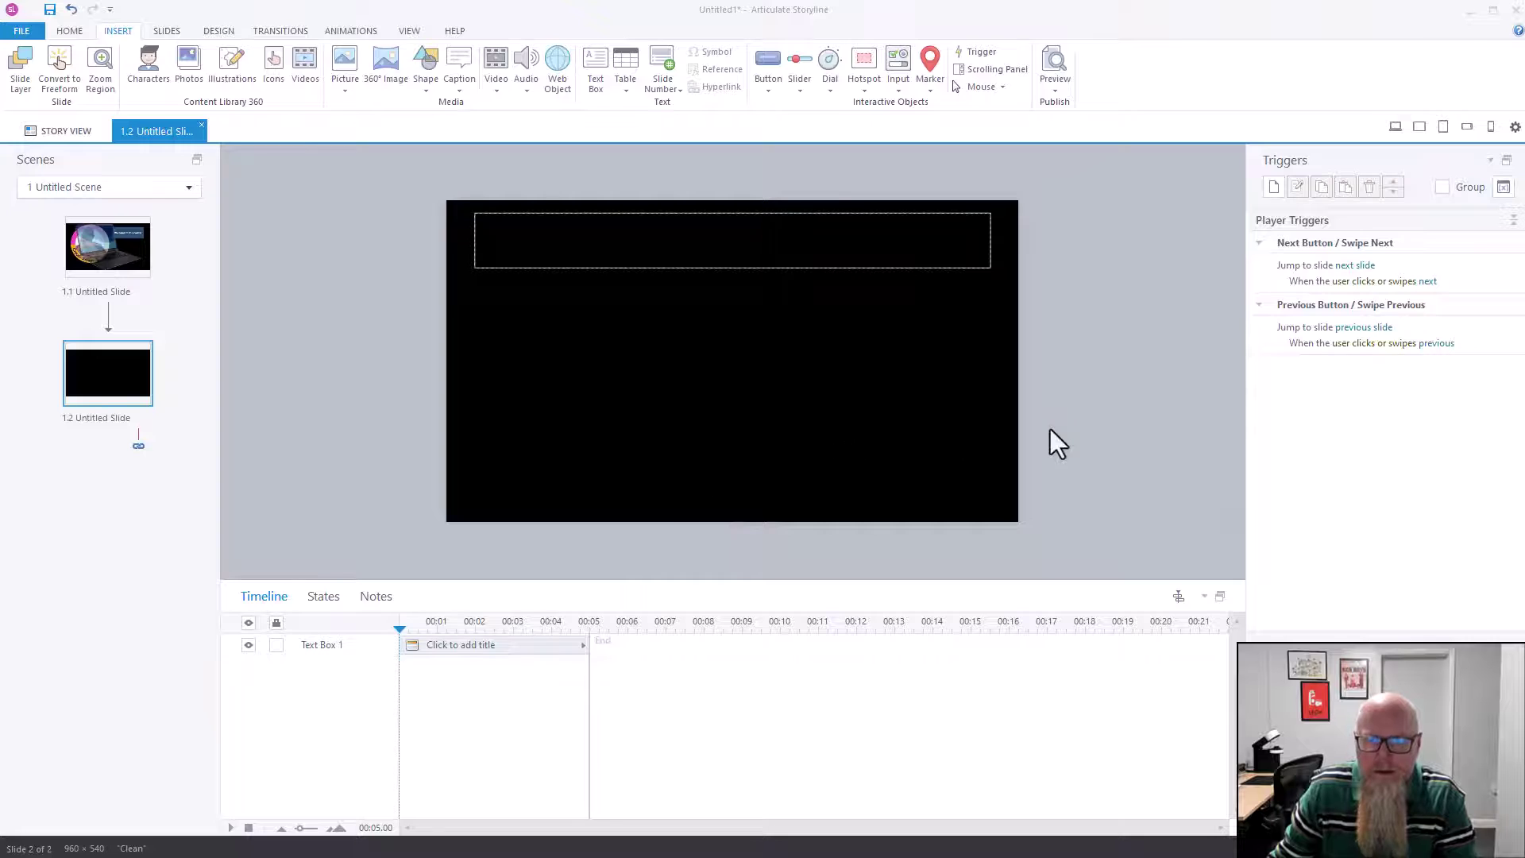
pyautogui.click(1095, 405)
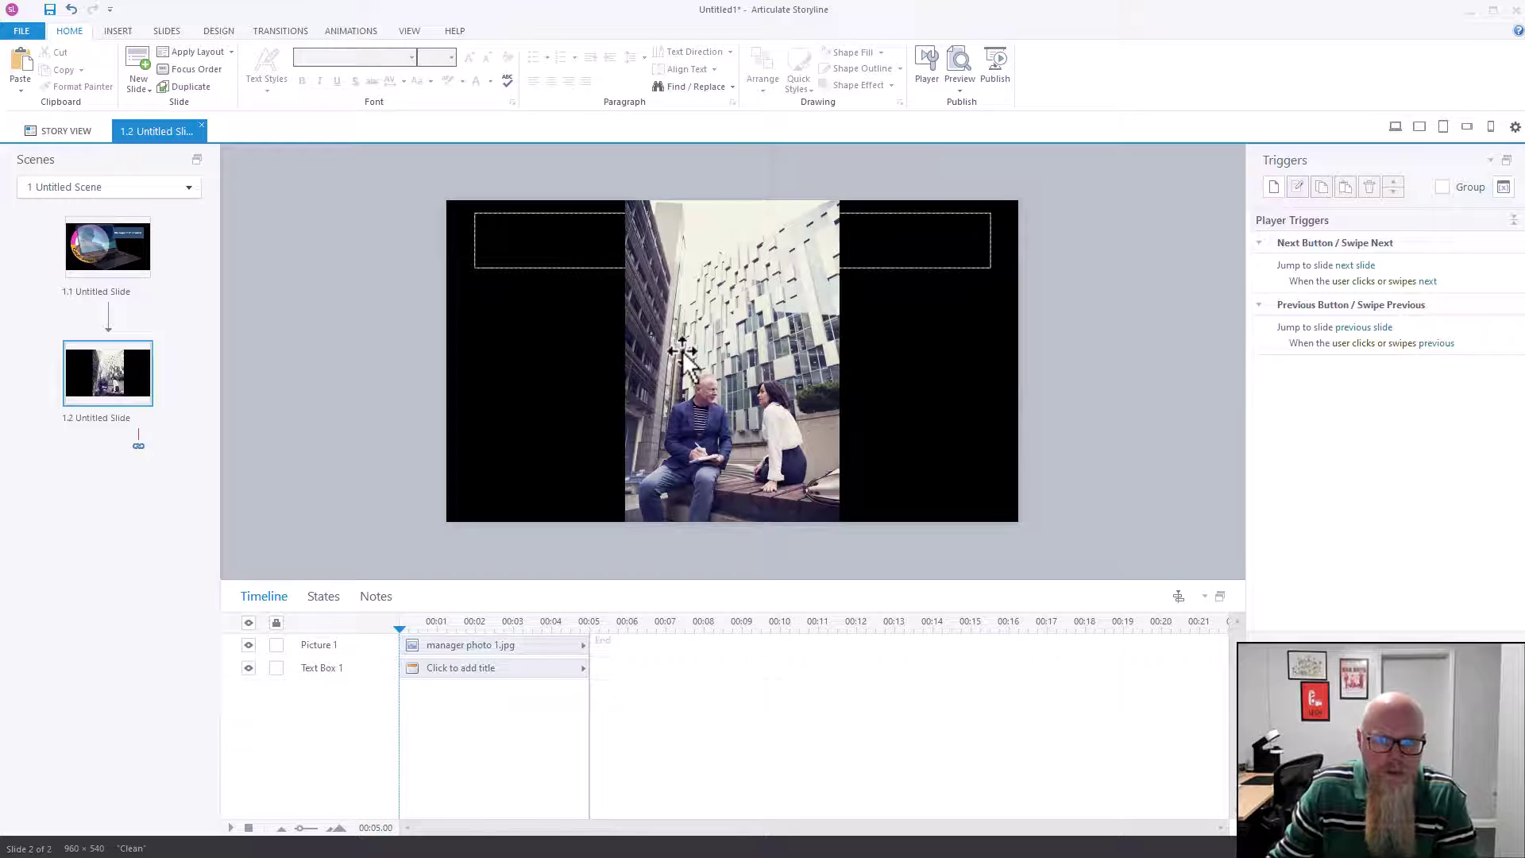
# Step: Export the manager photo as a PNG picture named 'Man and Woman1'
pyautogui.click(722, 331)
pyautogui.rightClick(734, 332)
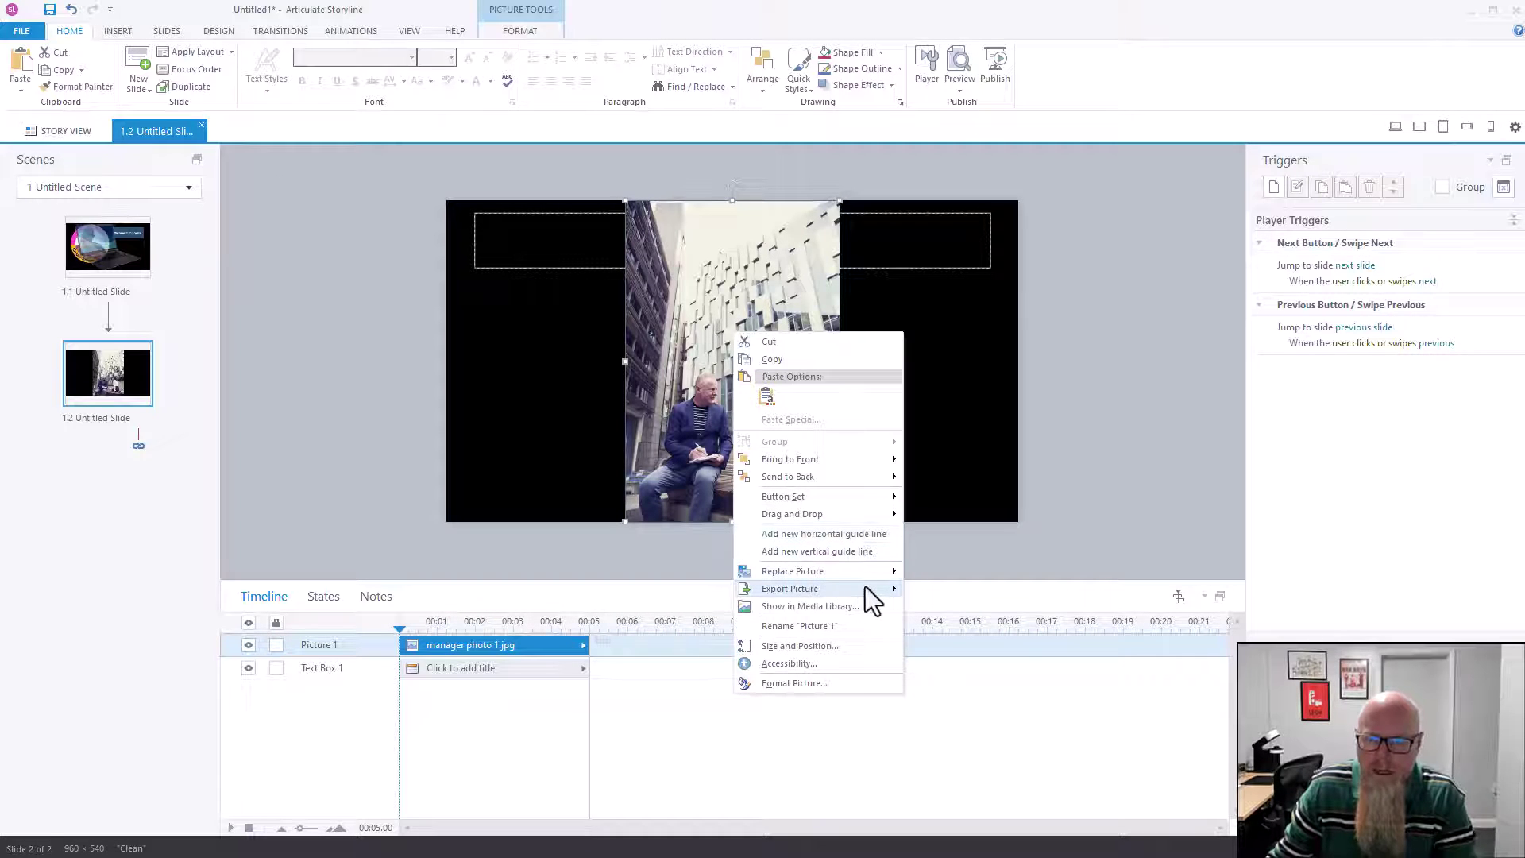
pyautogui.moveTo(864, 588)
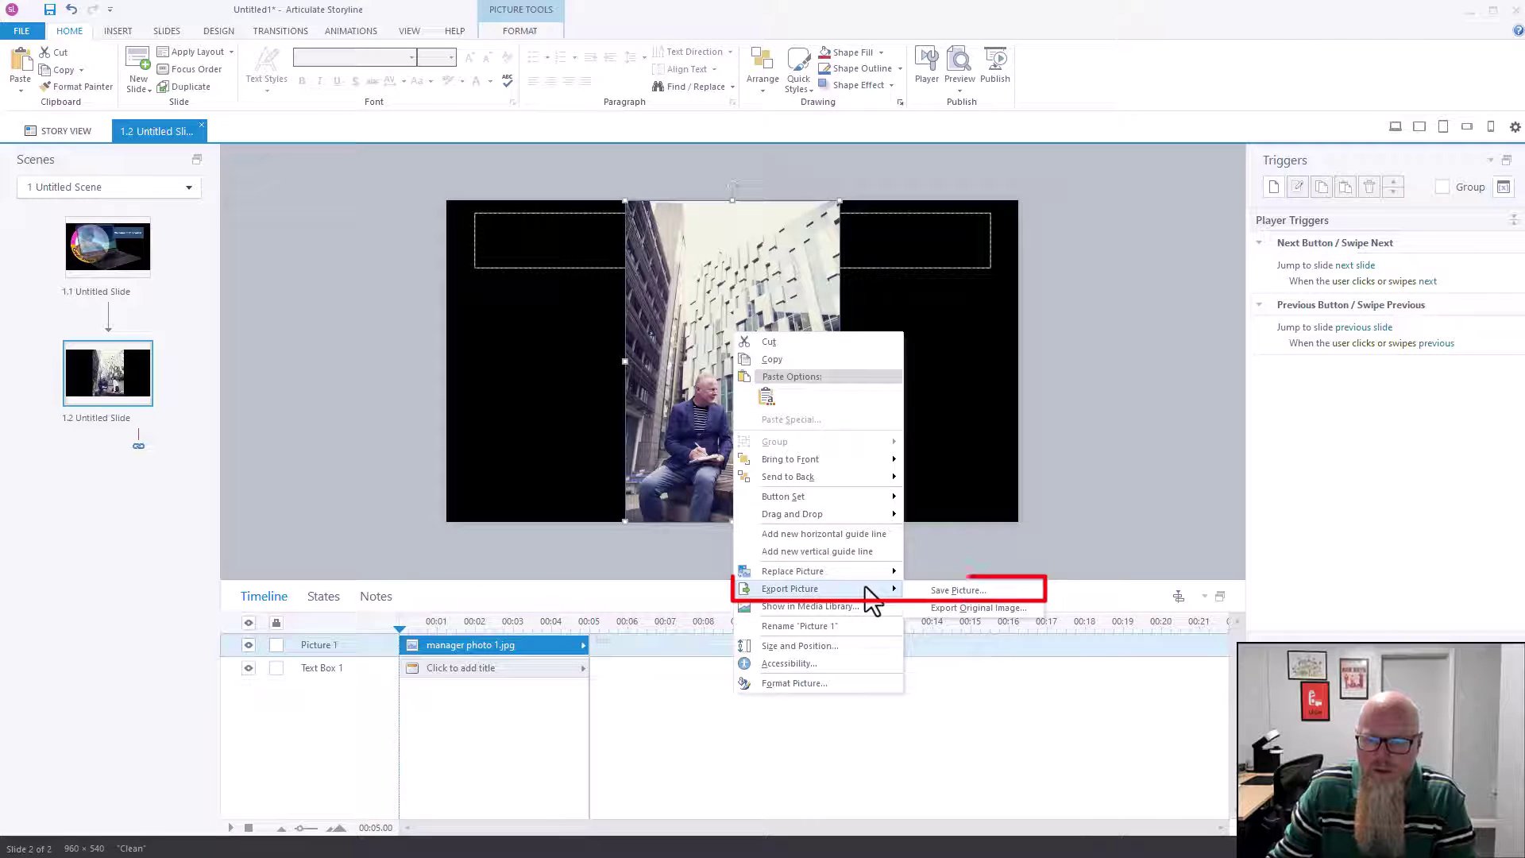
pyautogui.click(999, 596)
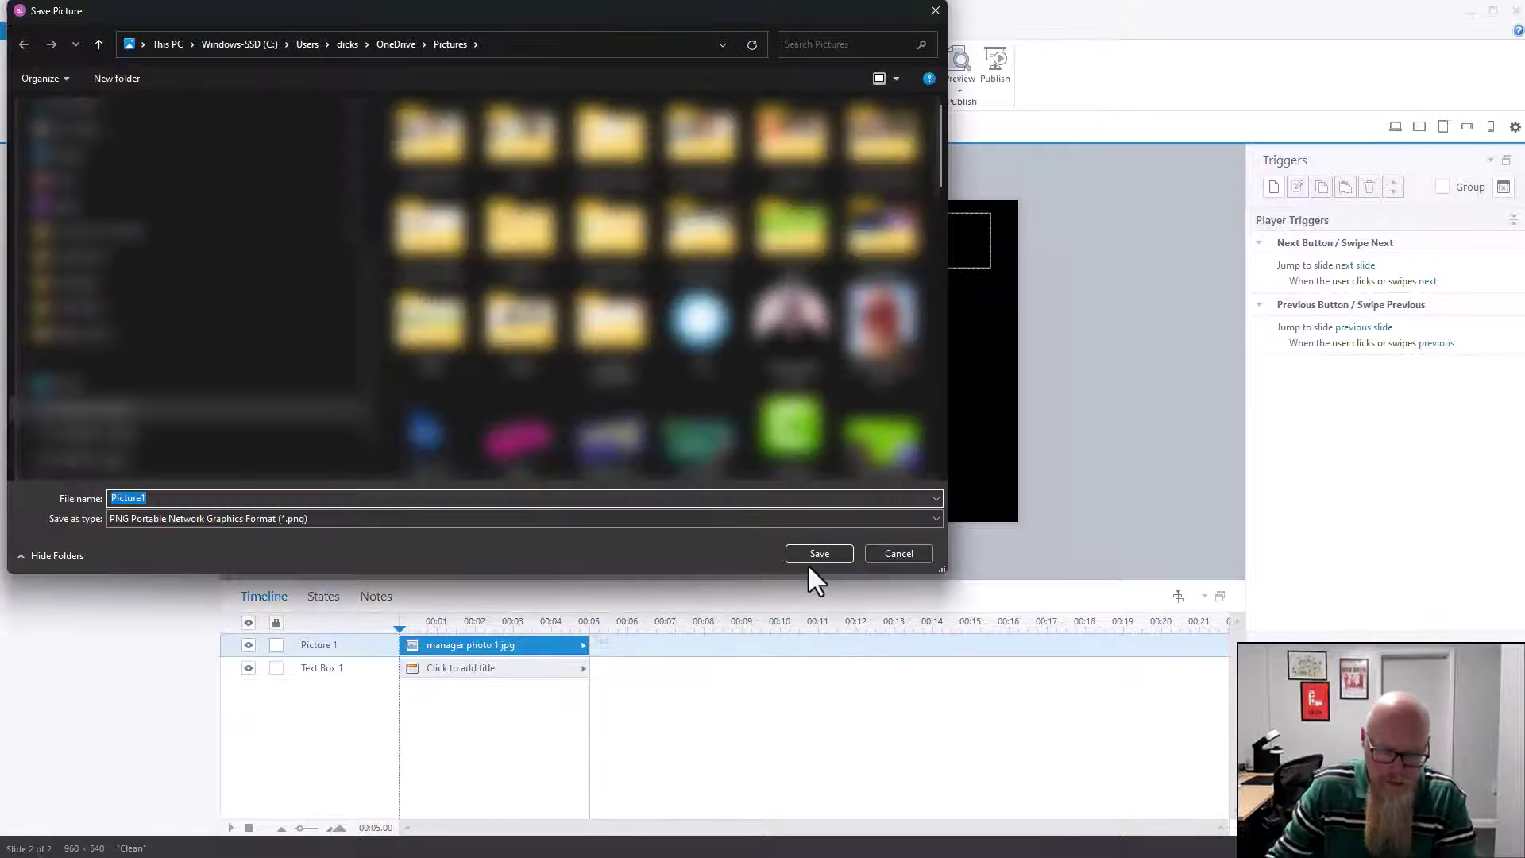
pyautogui.write('Man and Woman1')
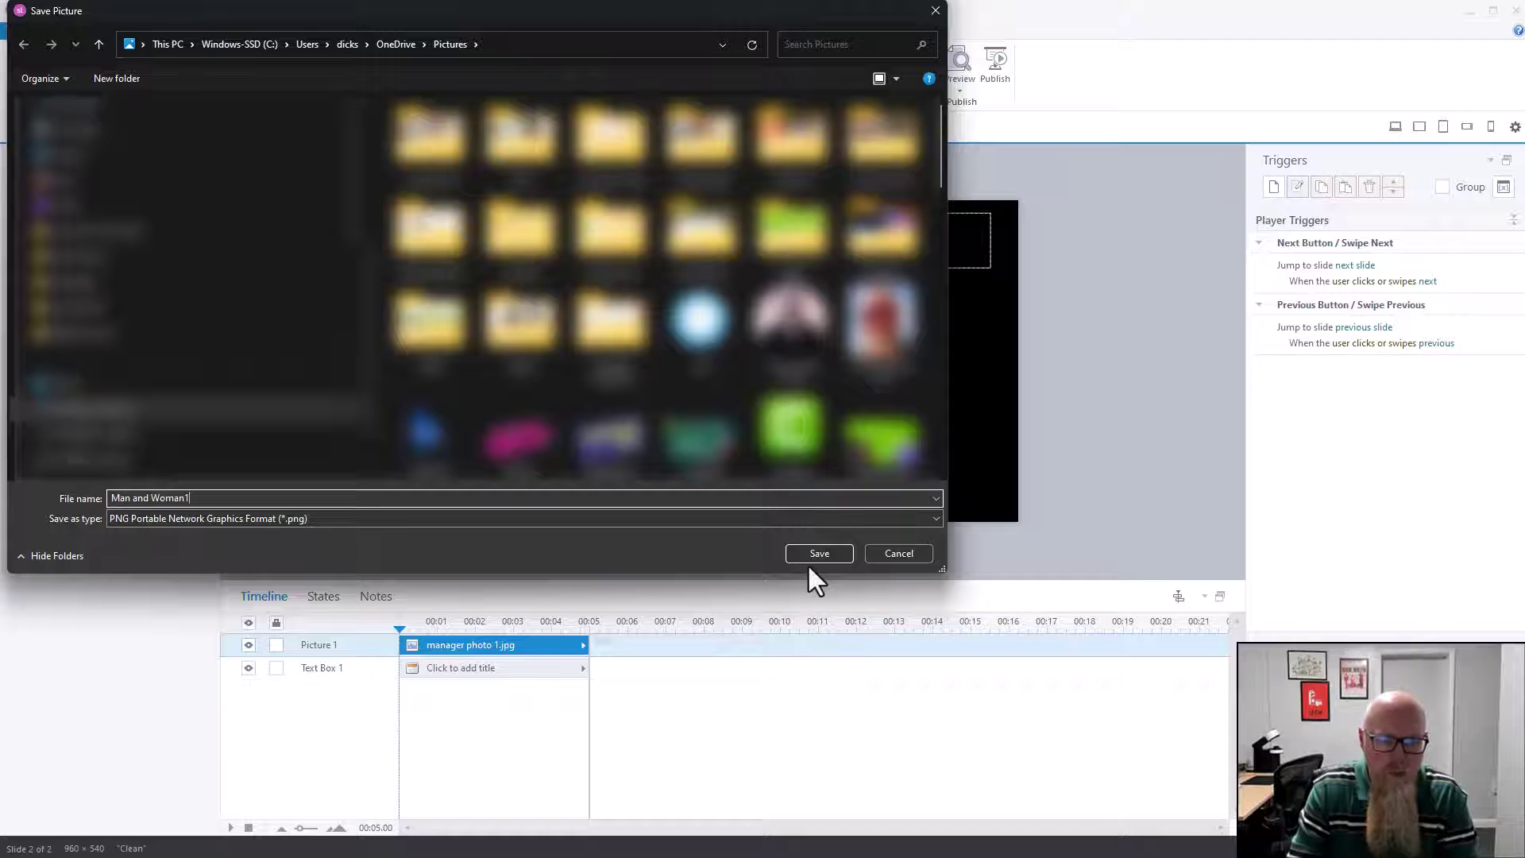
pyautogui.click(809, 562)
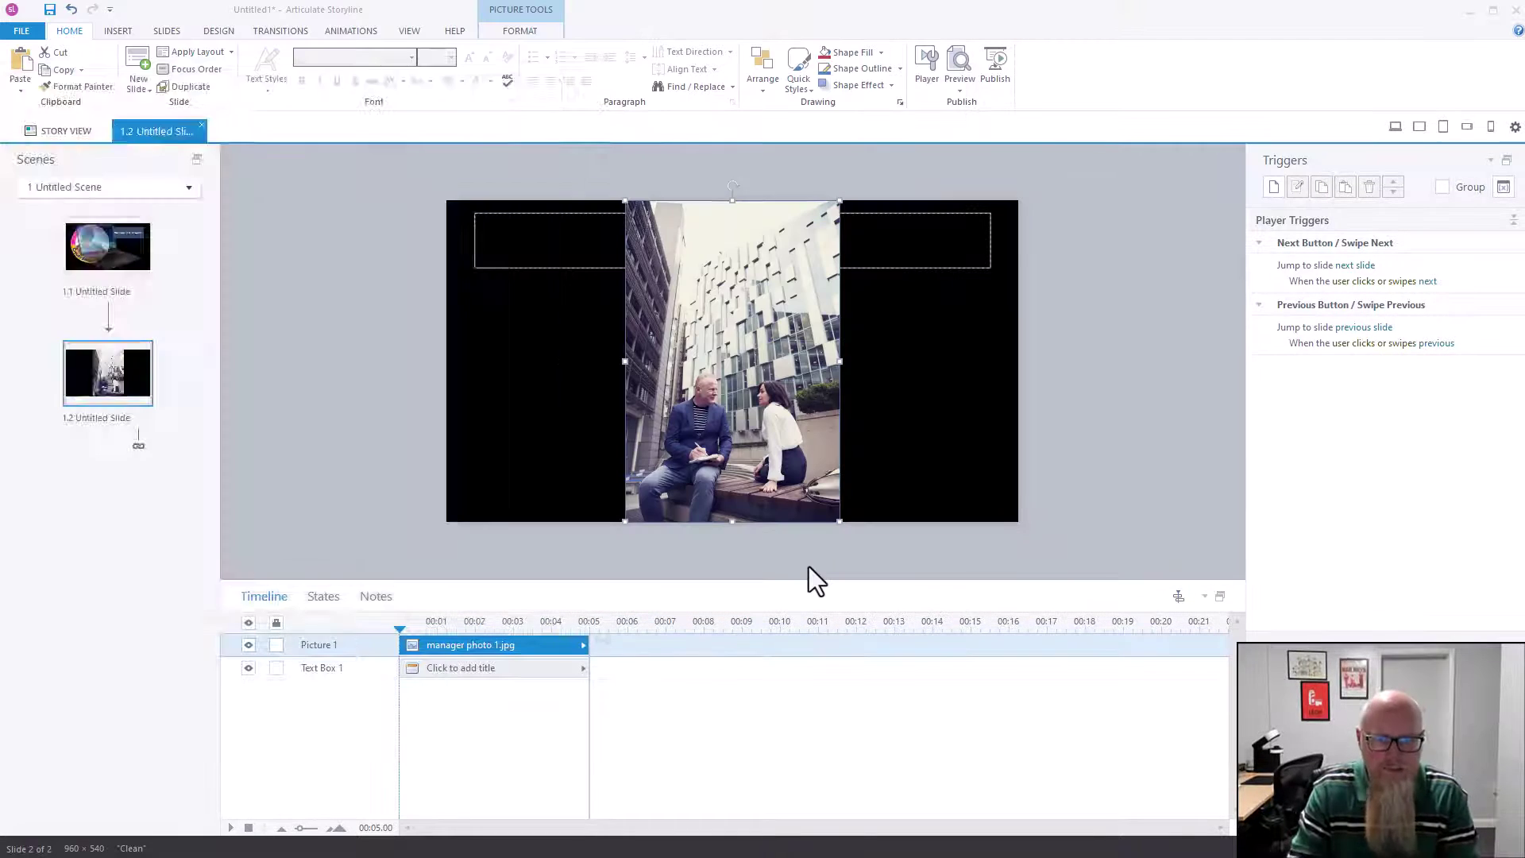
# Step: Show the Pictures folder in File Explorer and select the Man and Woman1 image
pyautogui.moveTo(379, 131); pyautogui.dragTo(459, 84)
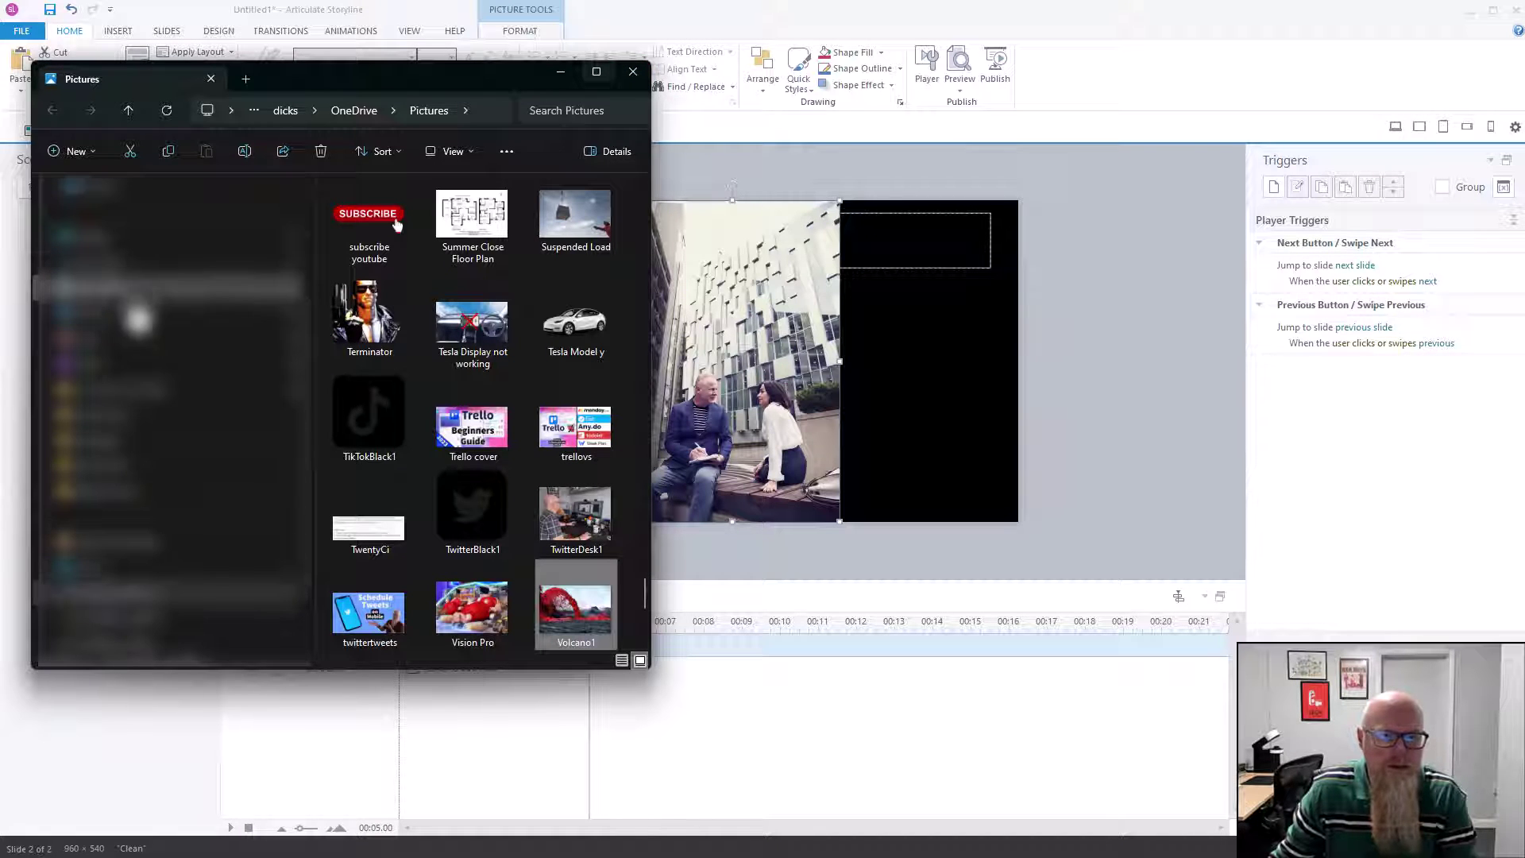
pyautogui.click(119, 314)
pyautogui.scroll(-5, 550, 415)
pyautogui.scroll(-15, 553, 421)
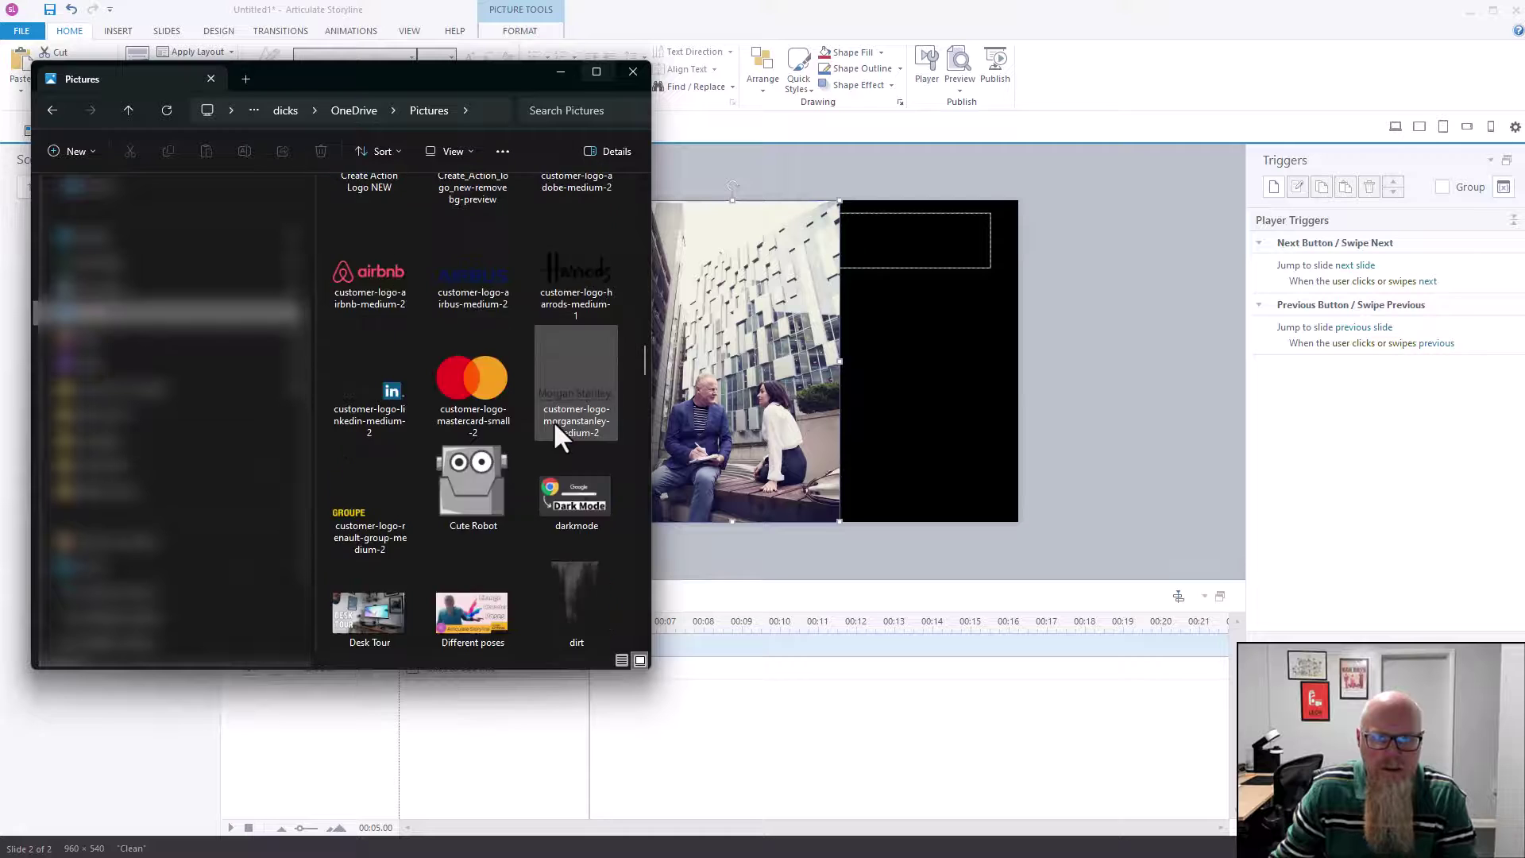
pyautogui.scroll(5, 556, 421)
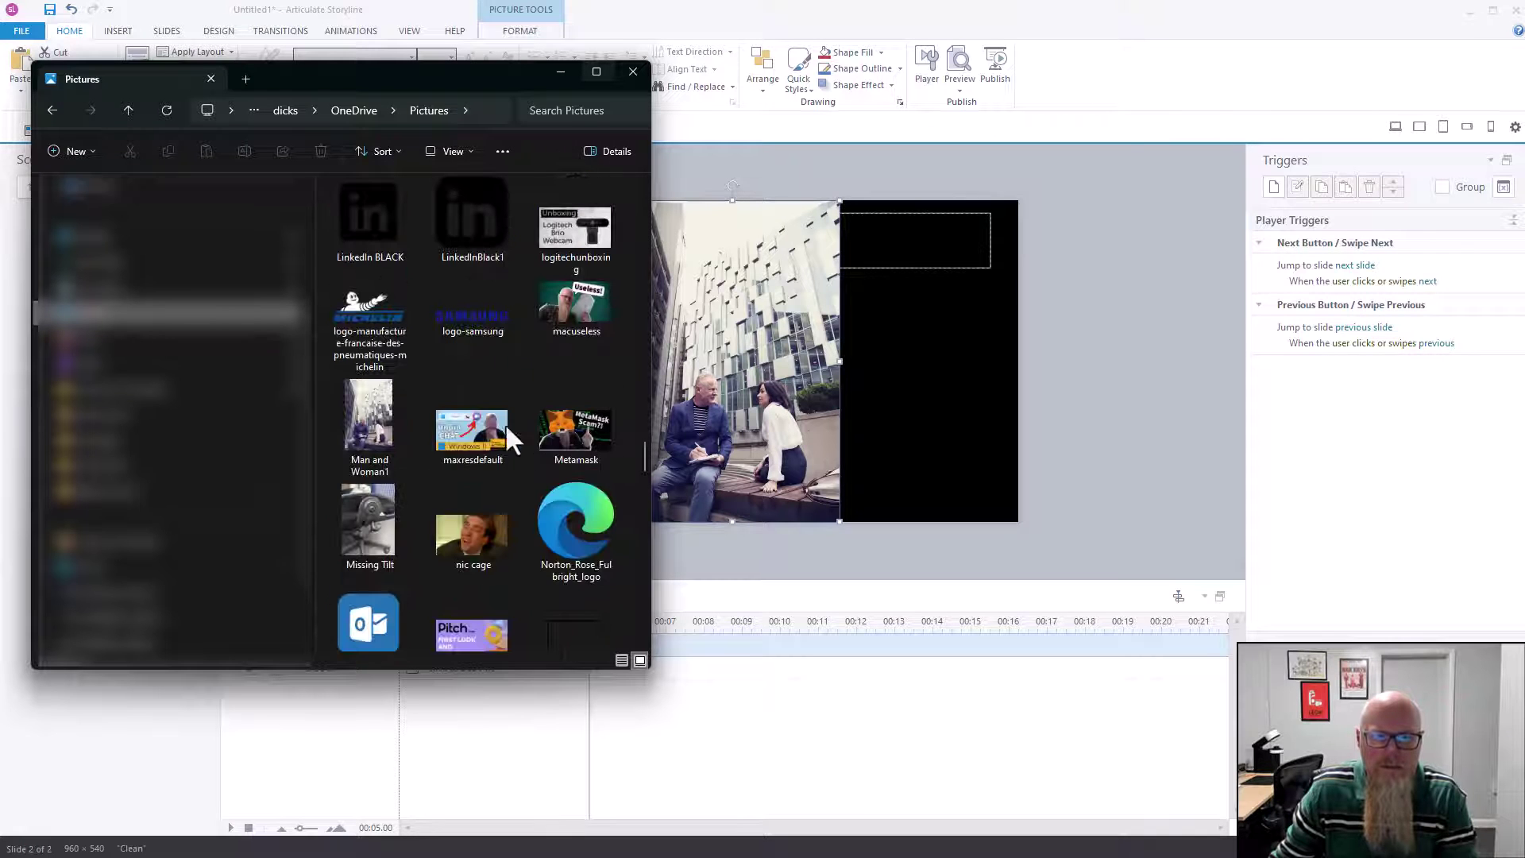
pyautogui.click(369, 429)
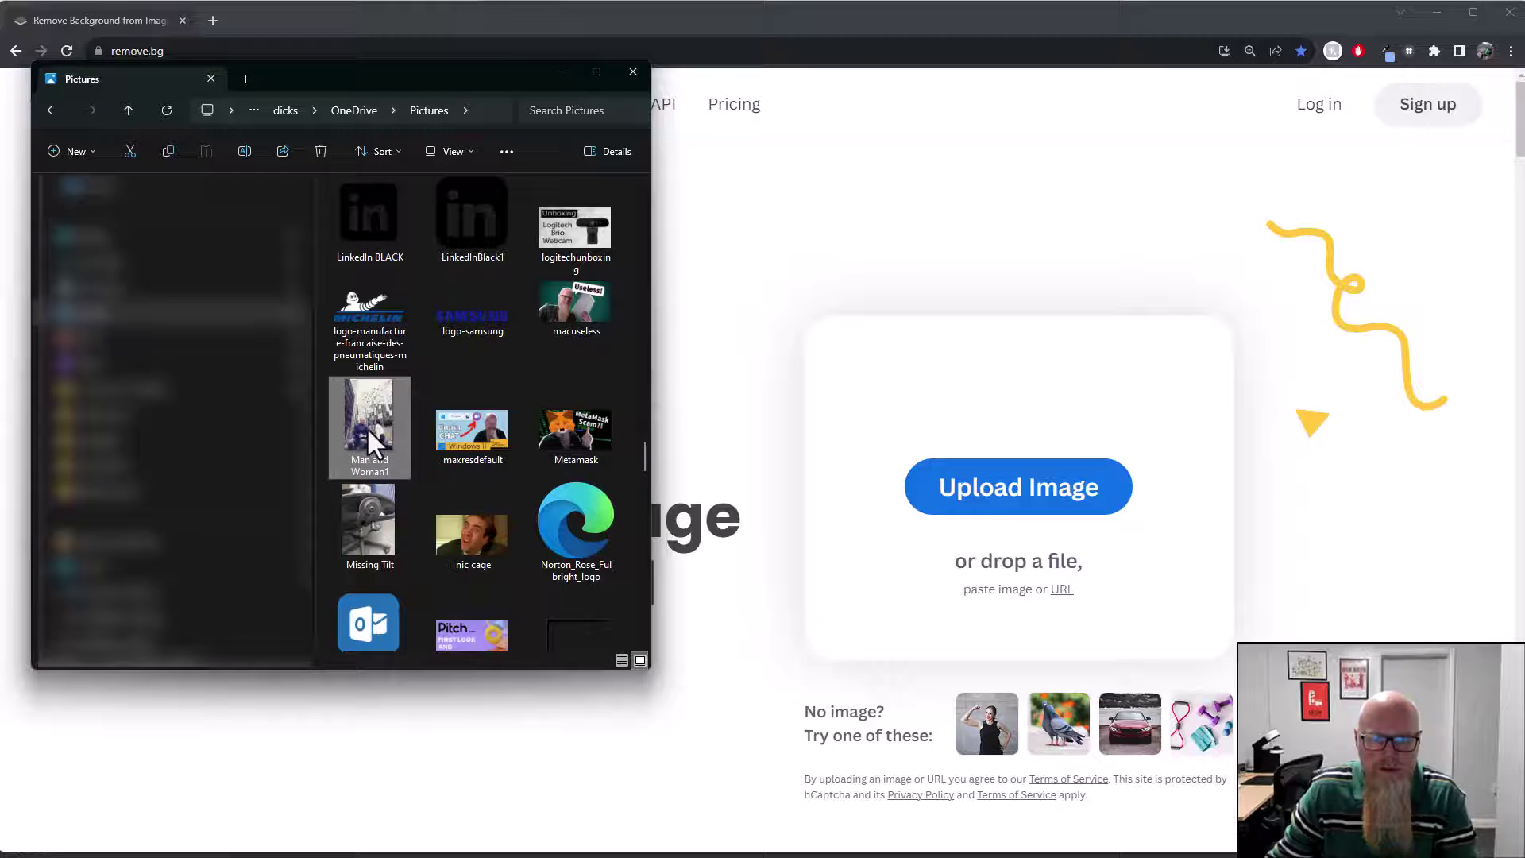
# Step: Drop Man and Woman1 into remove.bg and download the 358 × 538 cut-out preview PNG
pyautogui.moveTo(365, 426); pyautogui.dragTo(896, 407)
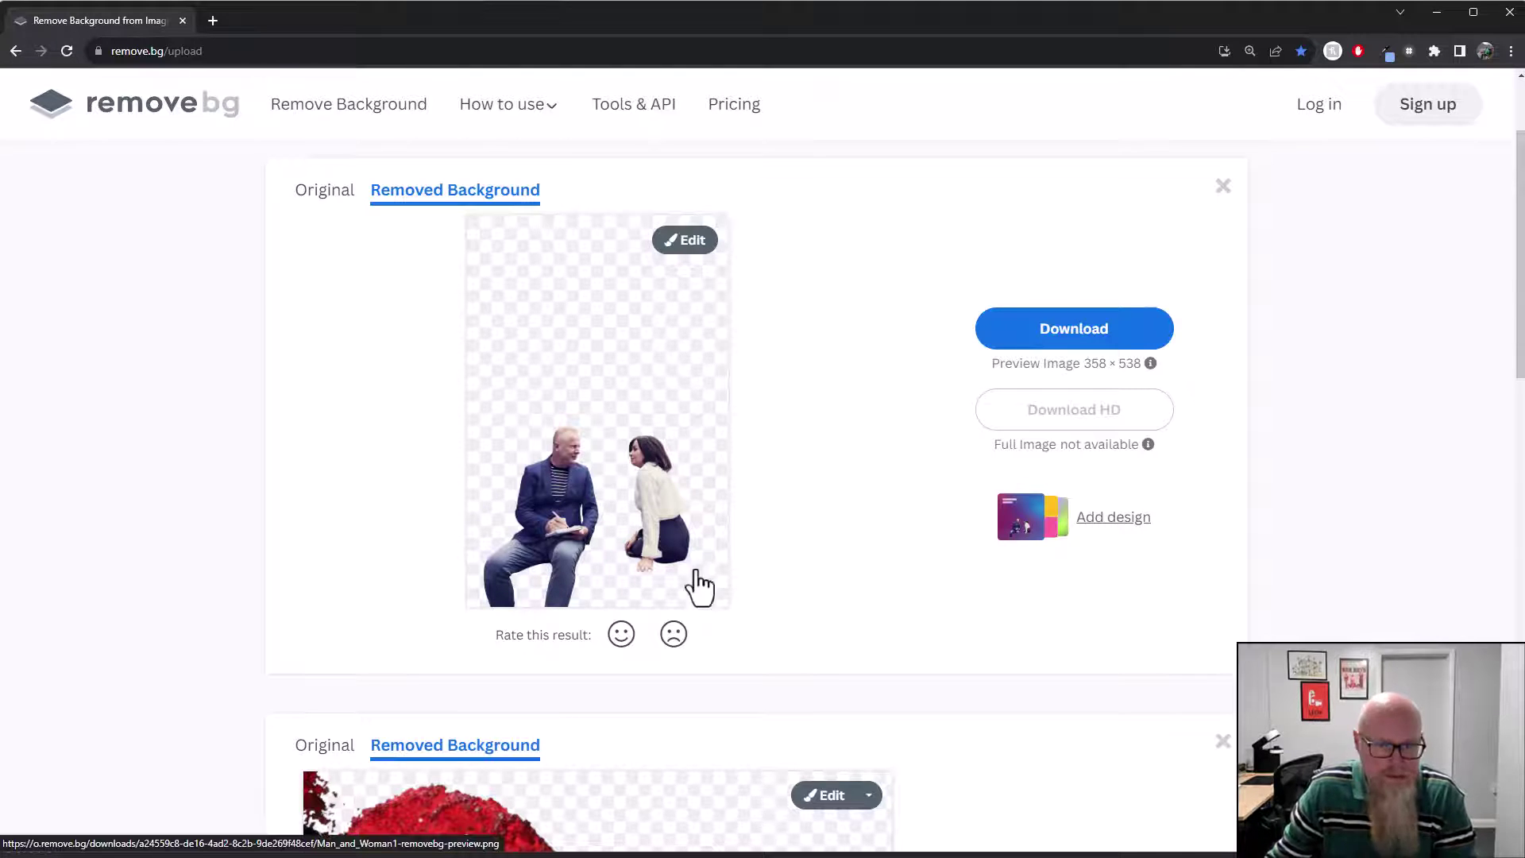
pyautogui.click(1061, 340)
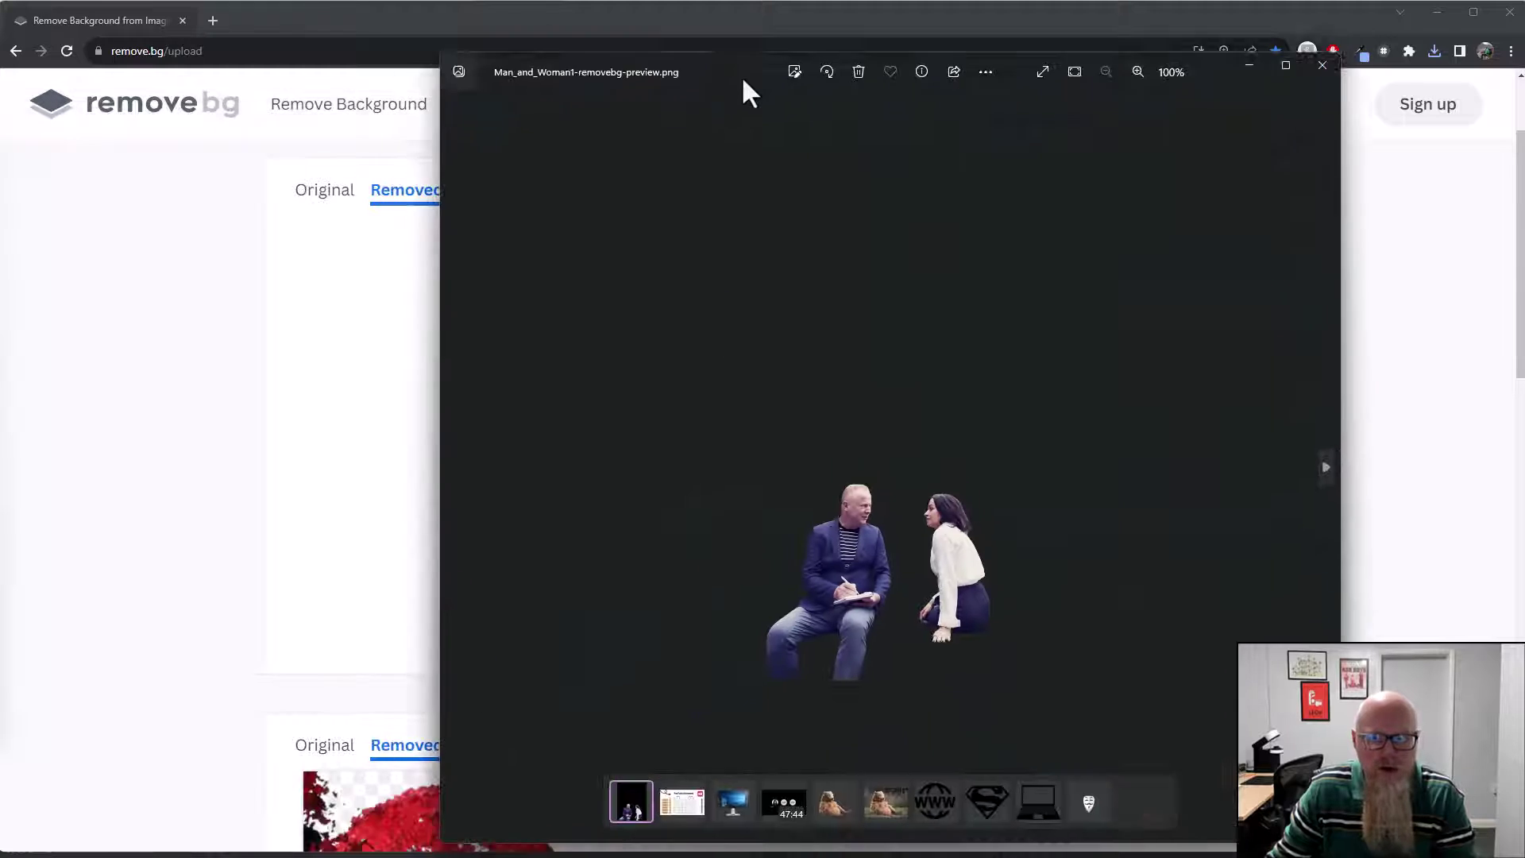
pyautogui.moveTo(741, 74); pyautogui.dragTo(609, 77)
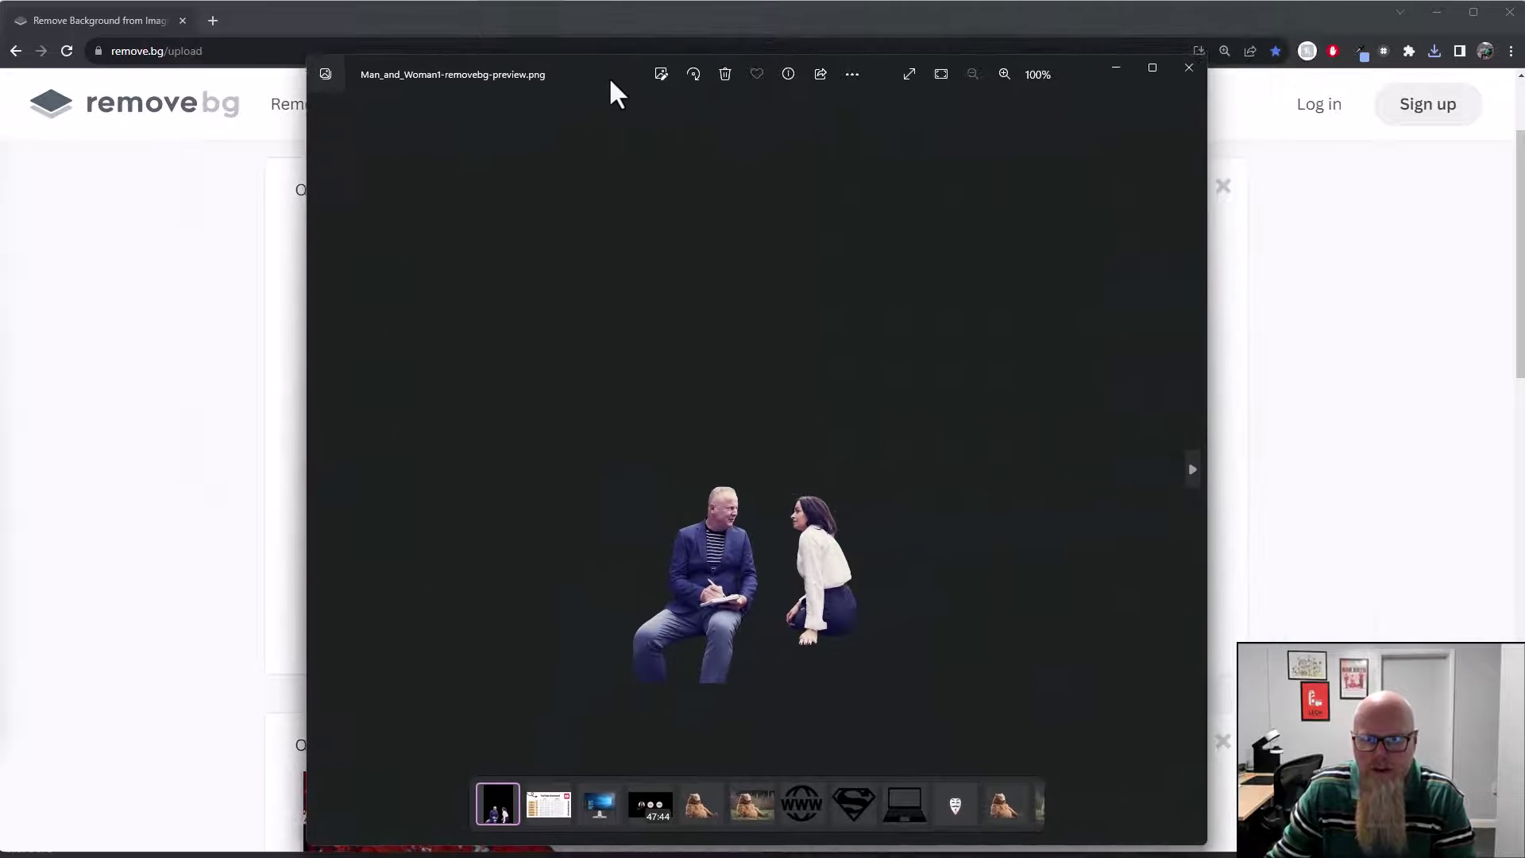
pyautogui.click(1122, 70)
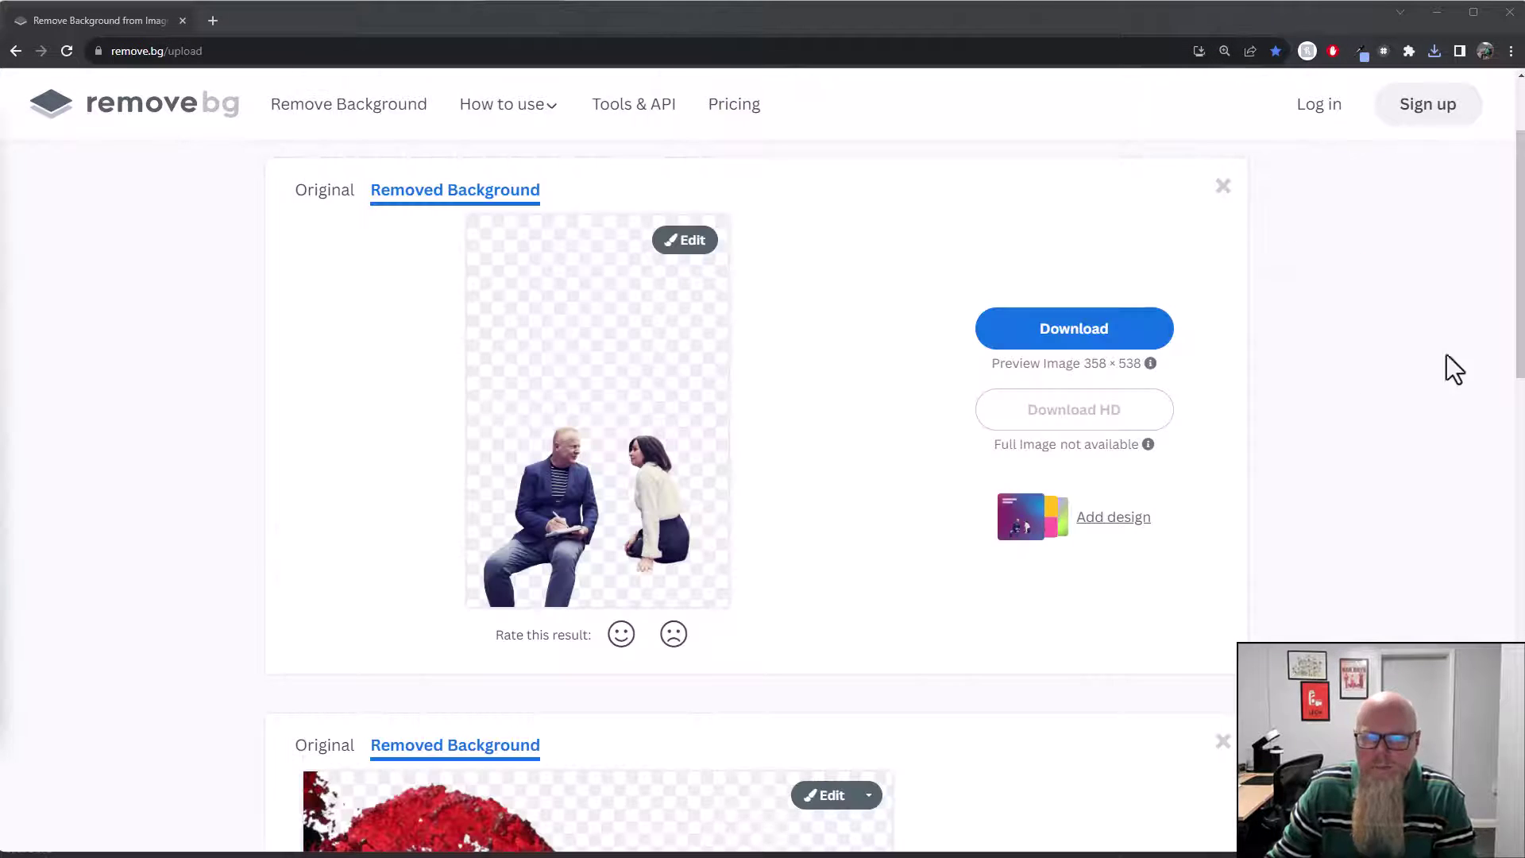
# Step: Restore the wooden bench beneath the couple using a smaller Restore brush
pyautogui.click(691, 241)
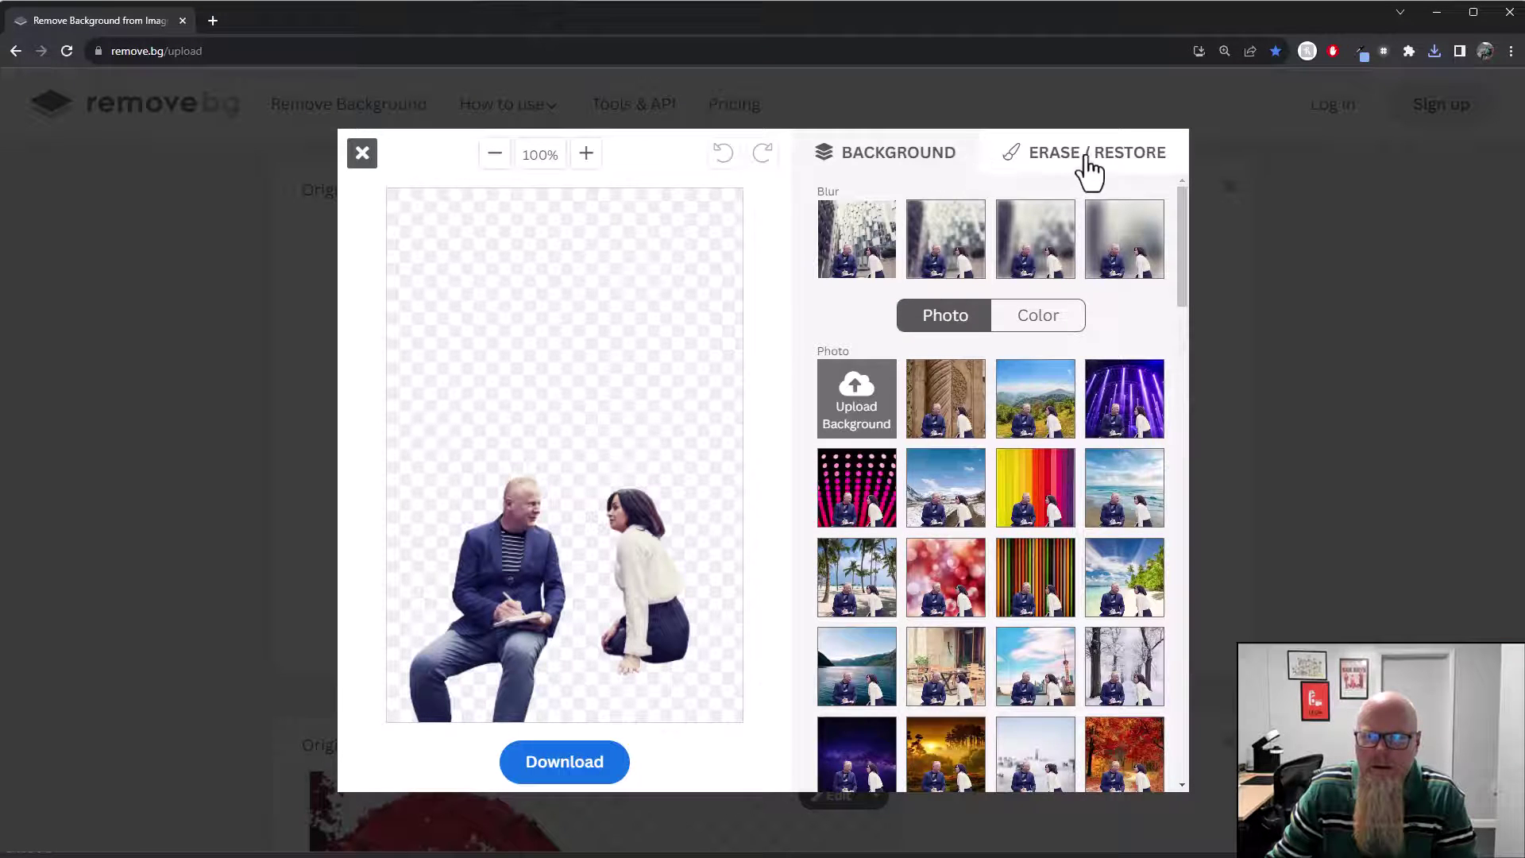
pyautogui.click(1091, 167)
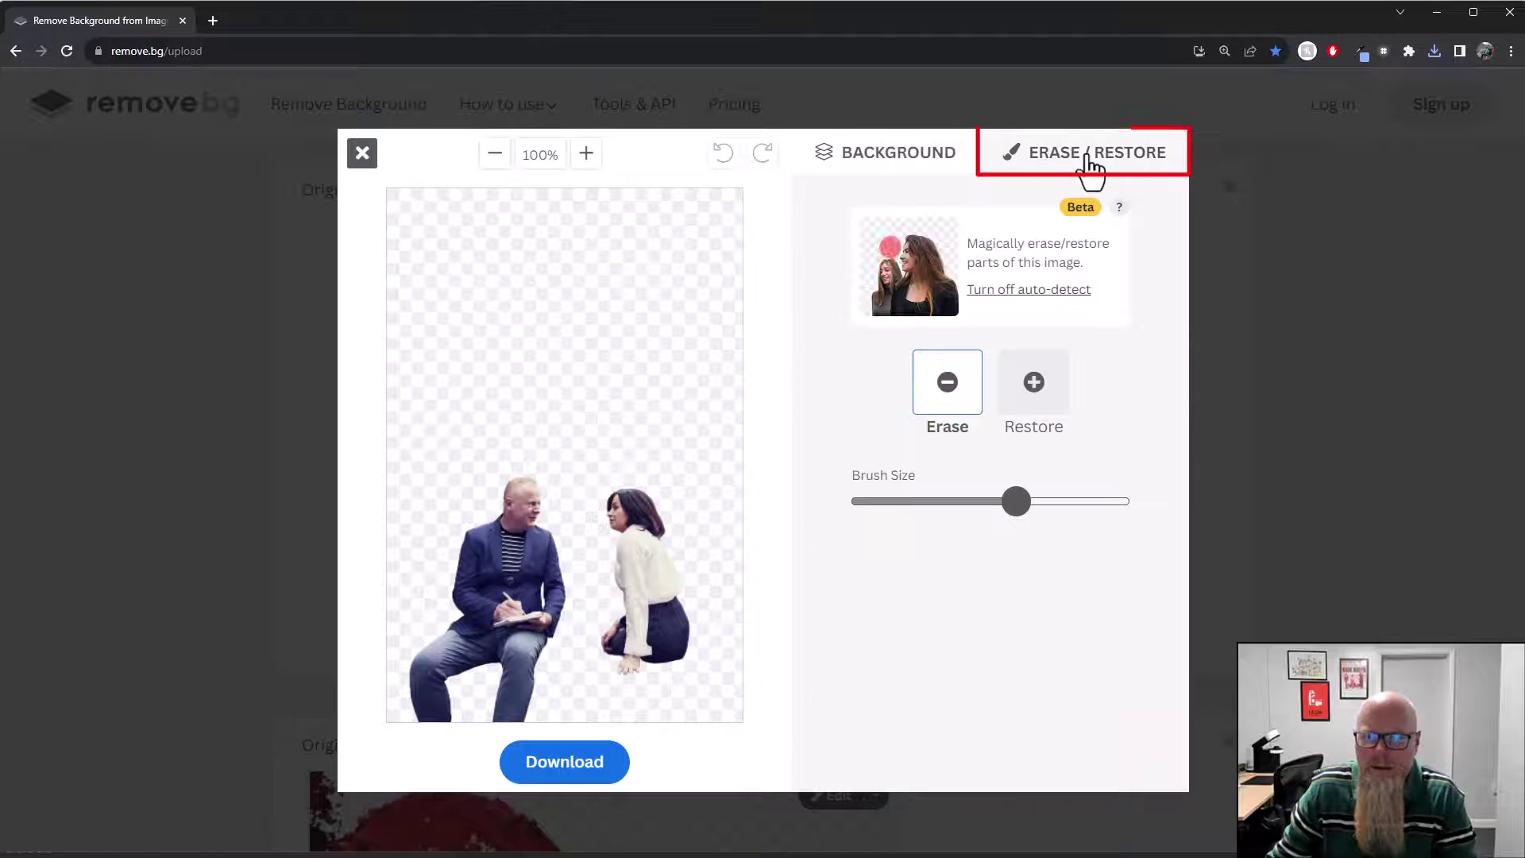
pyautogui.click(1032, 397)
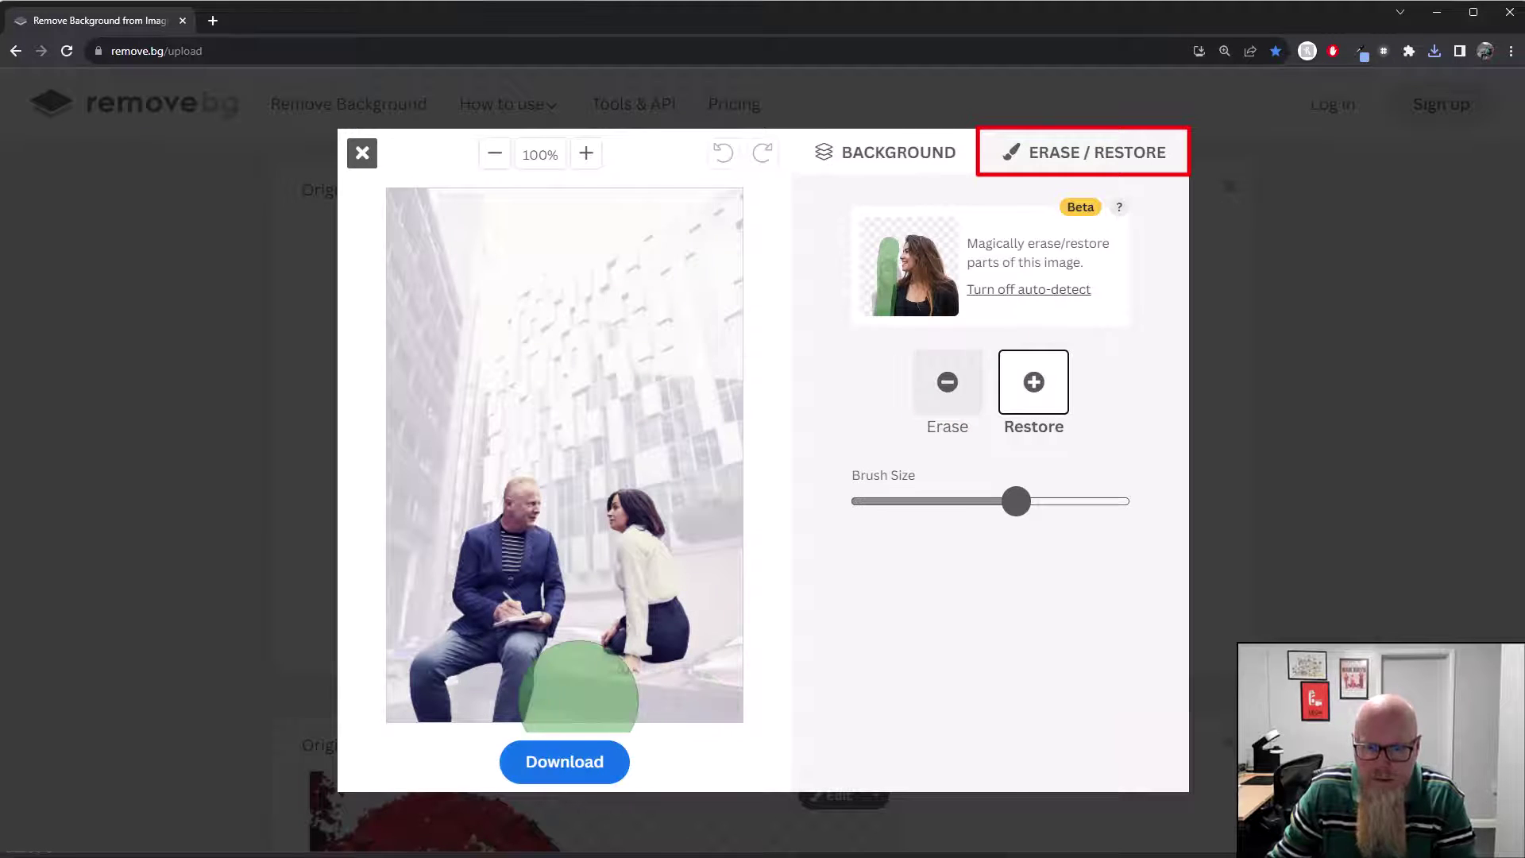
pyautogui.moveTo(1019, 505); pyautogui.dragTo(918, 508)
pyautogui.moveTo(696, 687)
pyautogui.mouseDown()
pyautogui.moveTo(577, 694)
pyautogui.moveTo(567, 647)
pyautogui.mouseUp()
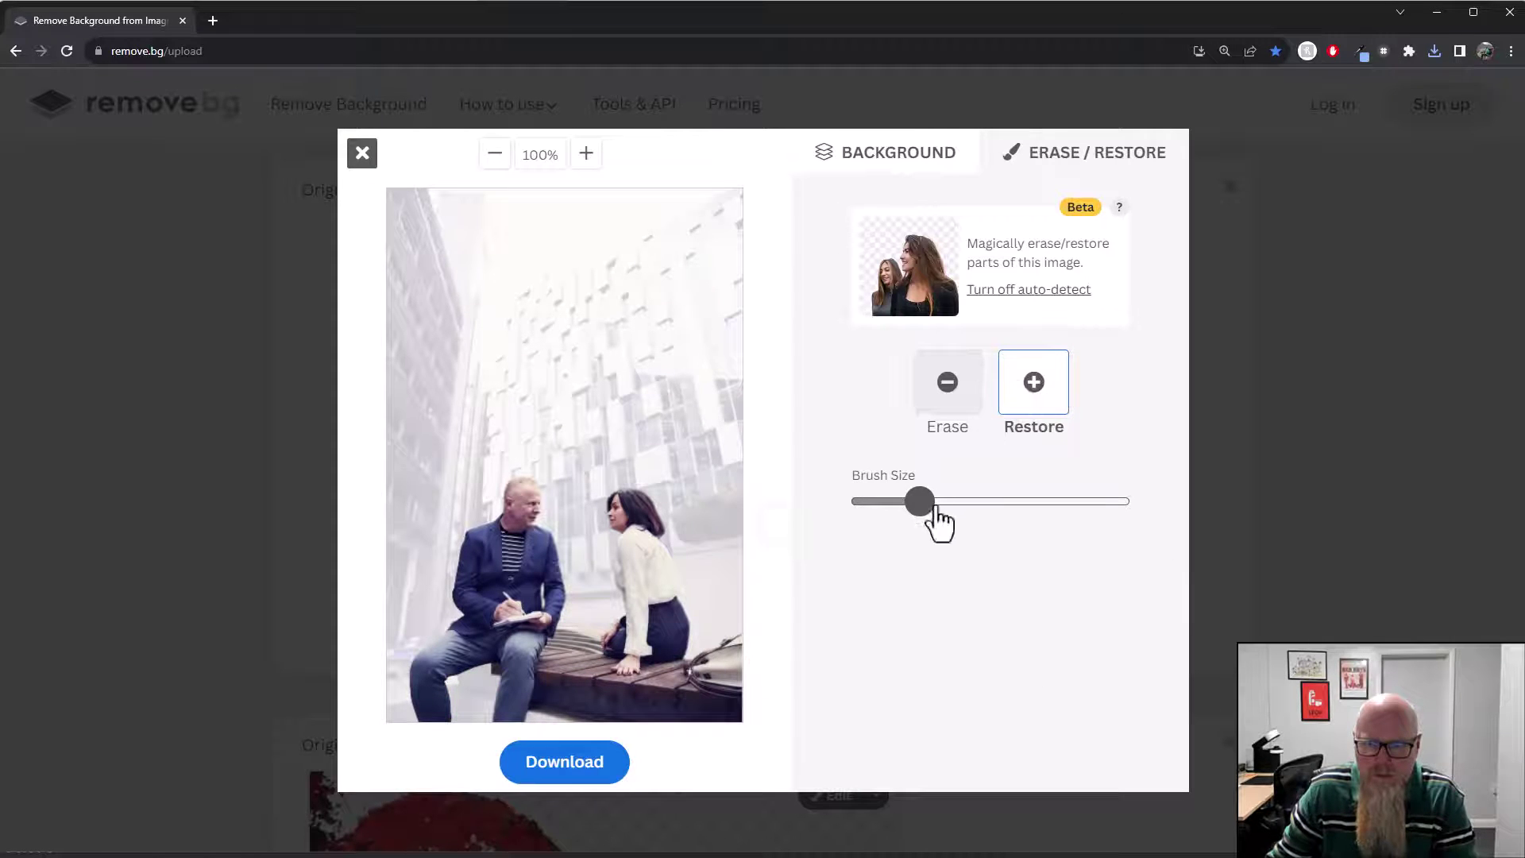
pyautogui.moveTo(926, 507); pyautogui.dragTo(888, 527)
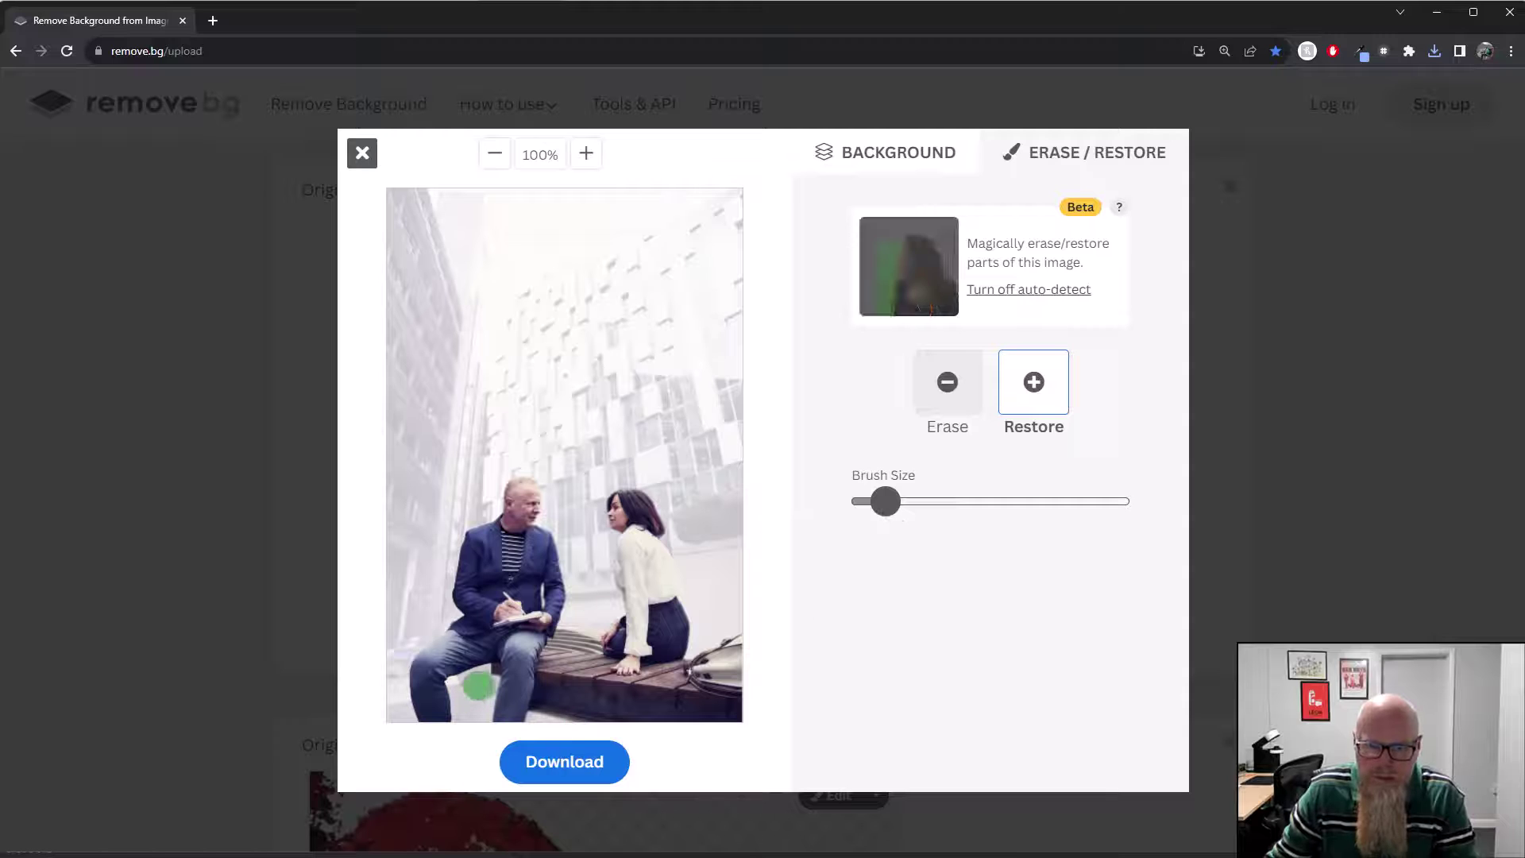
pyautogui.click(478, 685)
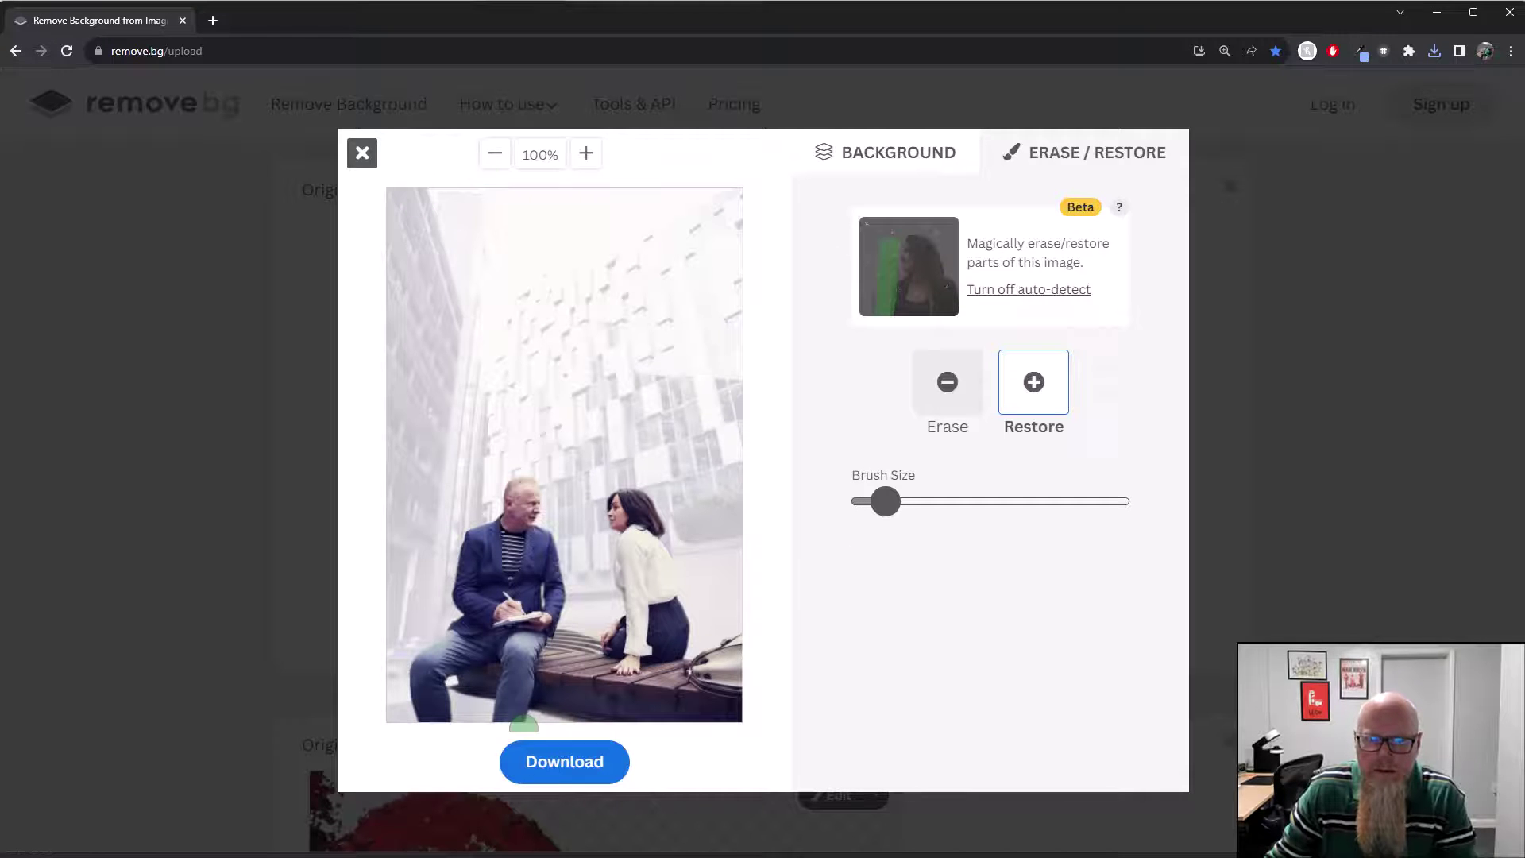
# Step: Download the touched-up cut-out image and open it to check the result
pyautogui.click(571, 772)
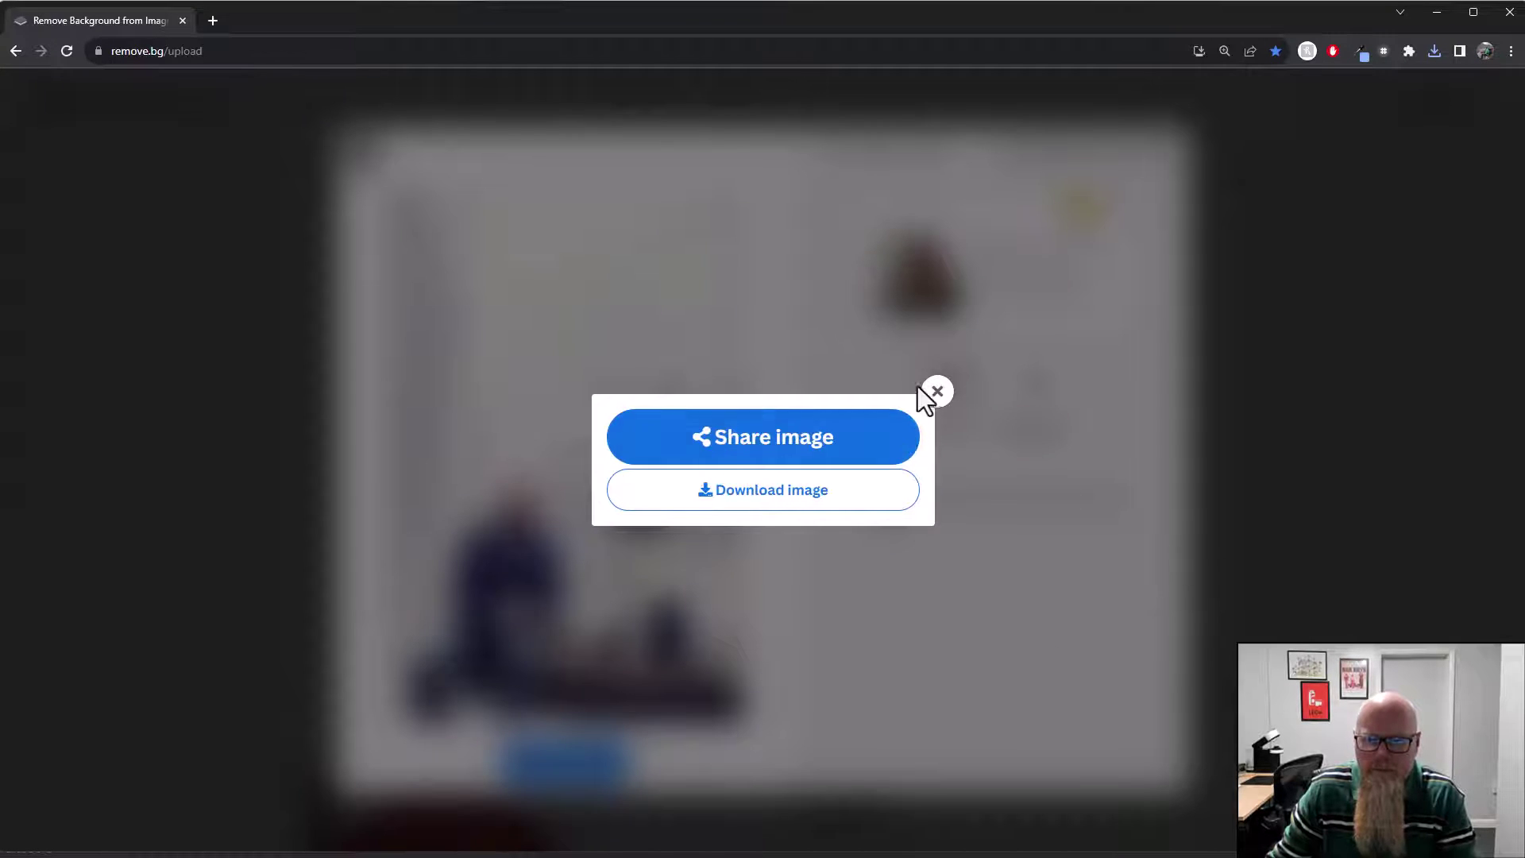
pyautogui.click(818, 495)
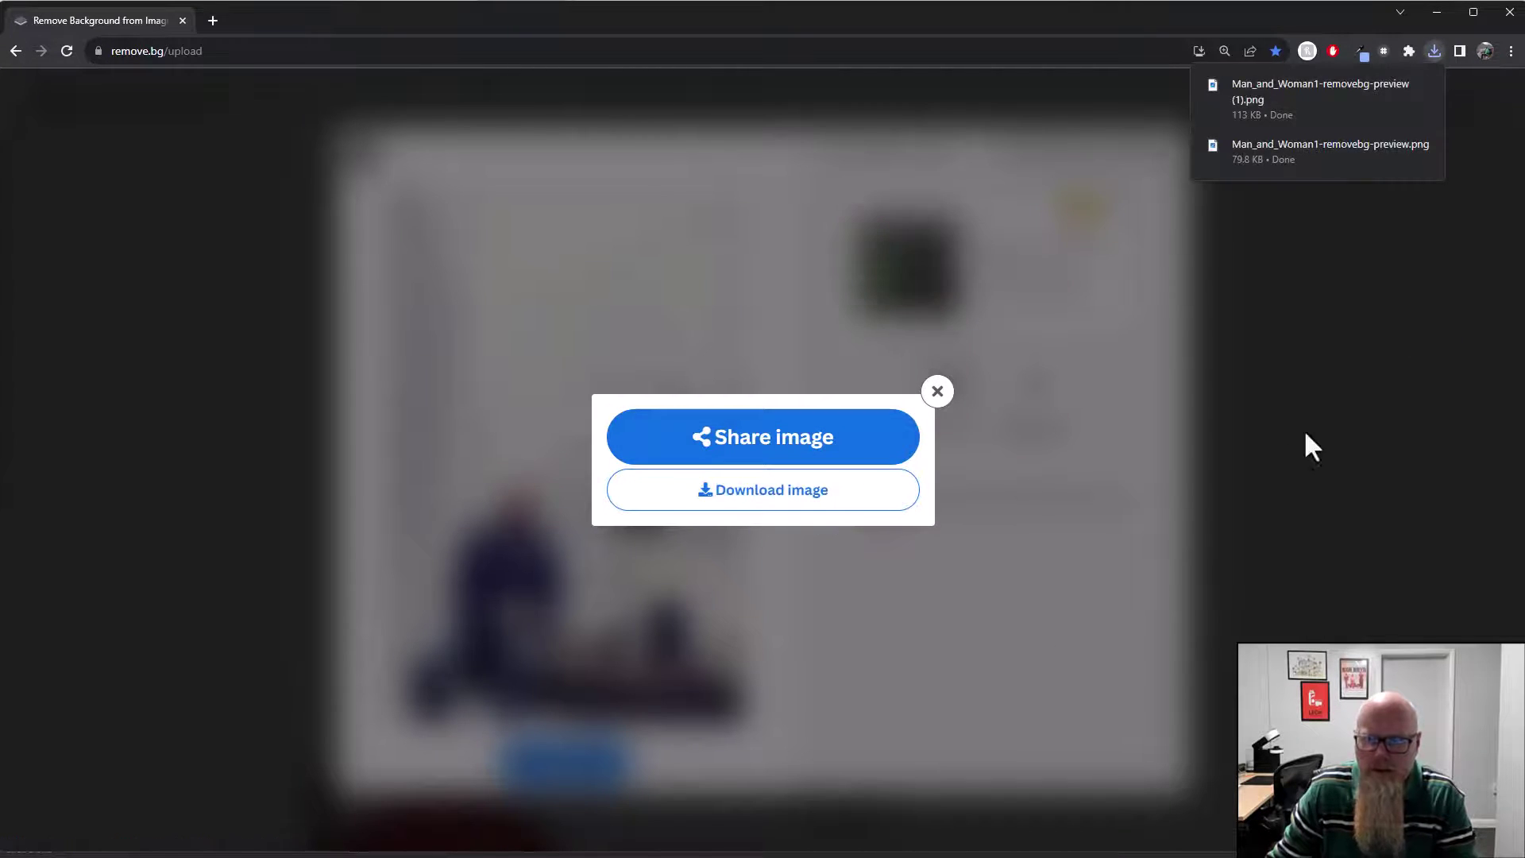
pyautogui.click(1379, 154)
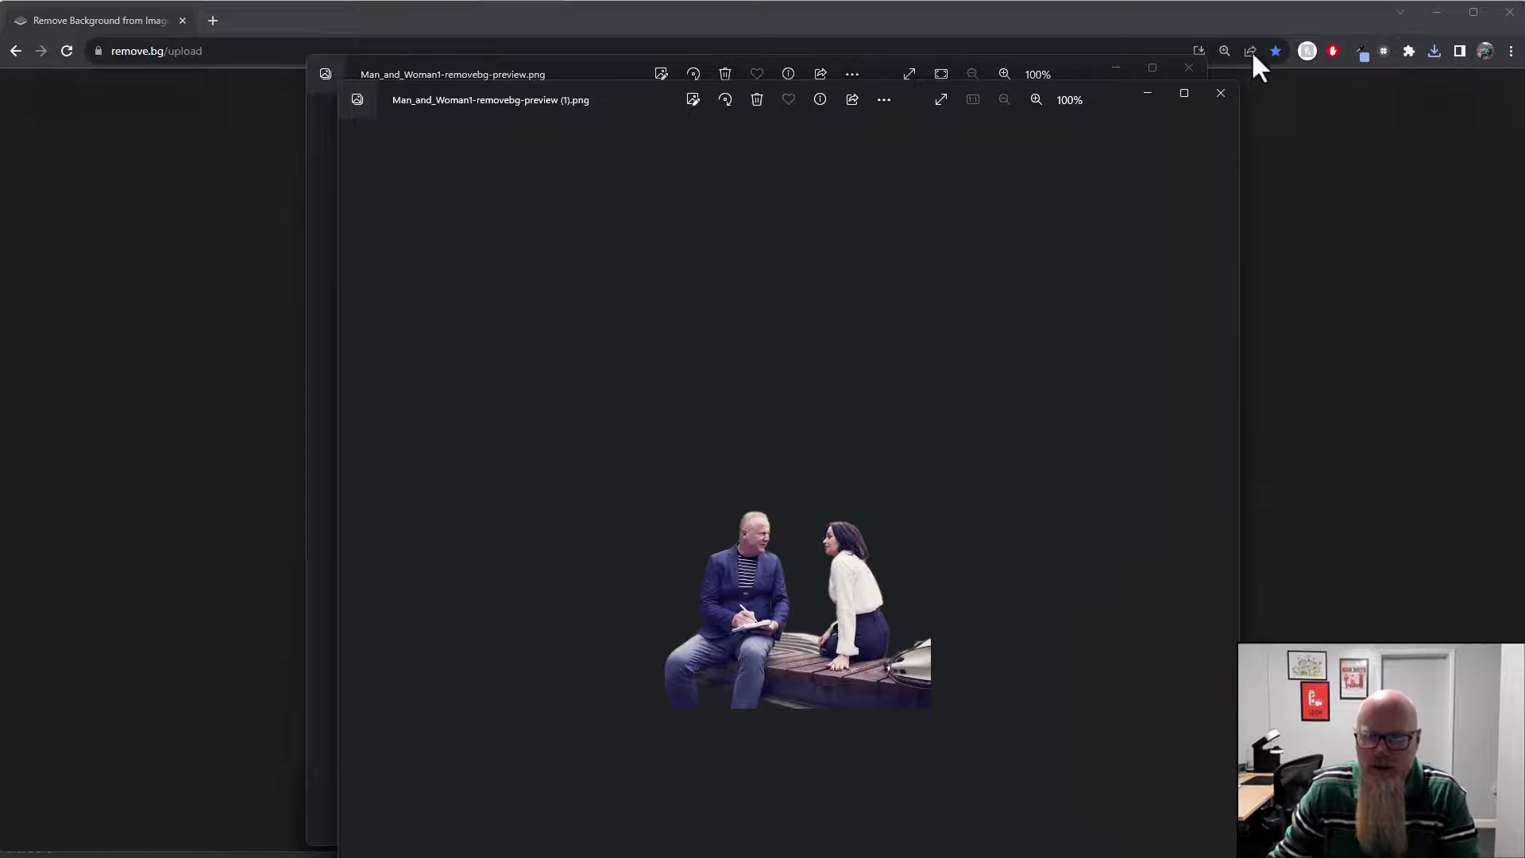
pyautogui.click(1437, 12)
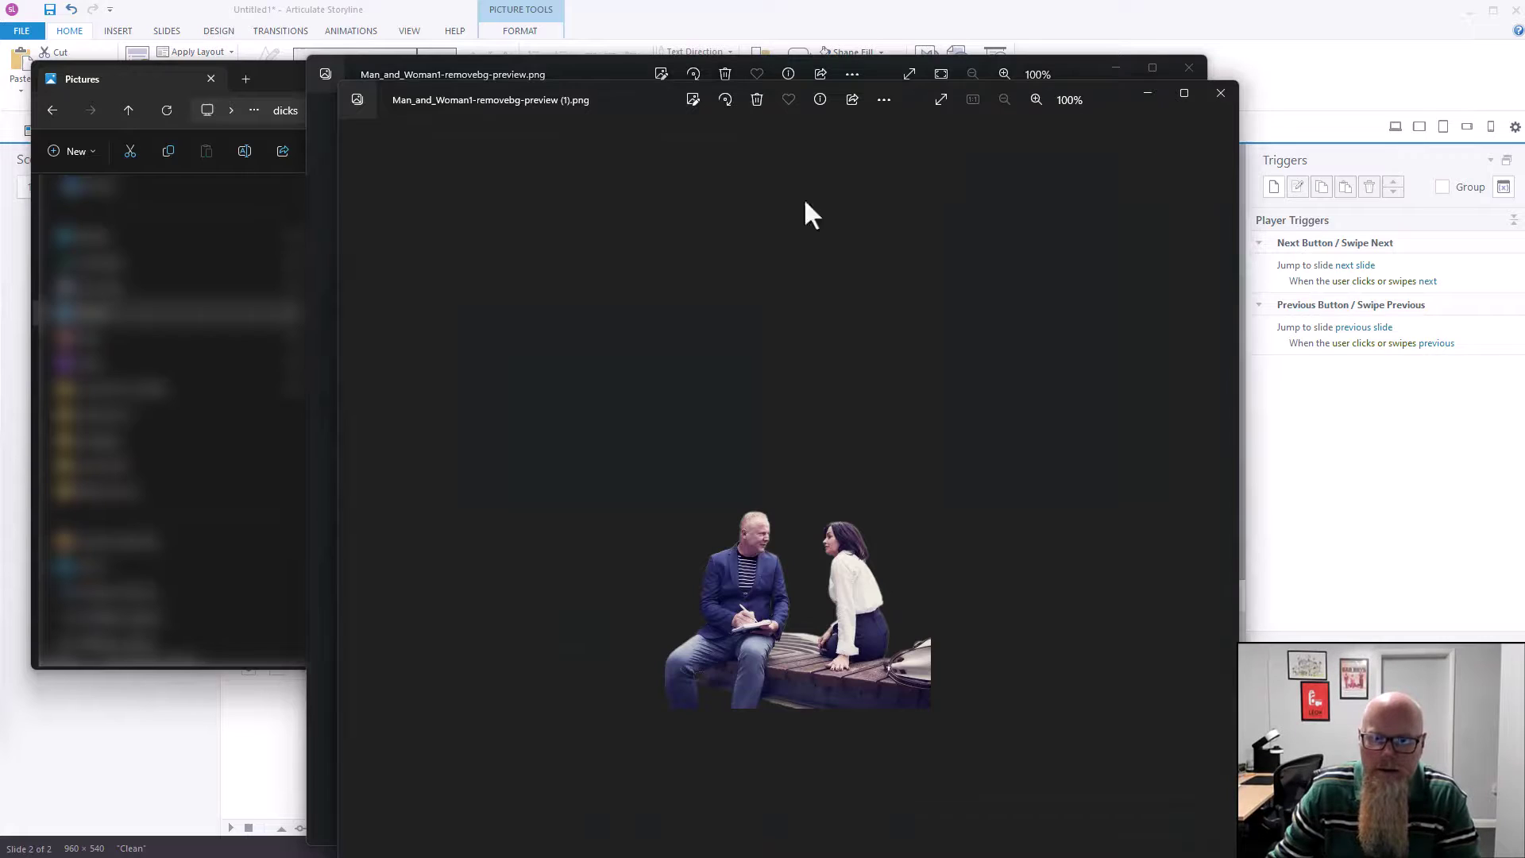
# Step: Move the manager photo on slide 1.2 to the slide's left edge
pyautogui.click(760, 24)
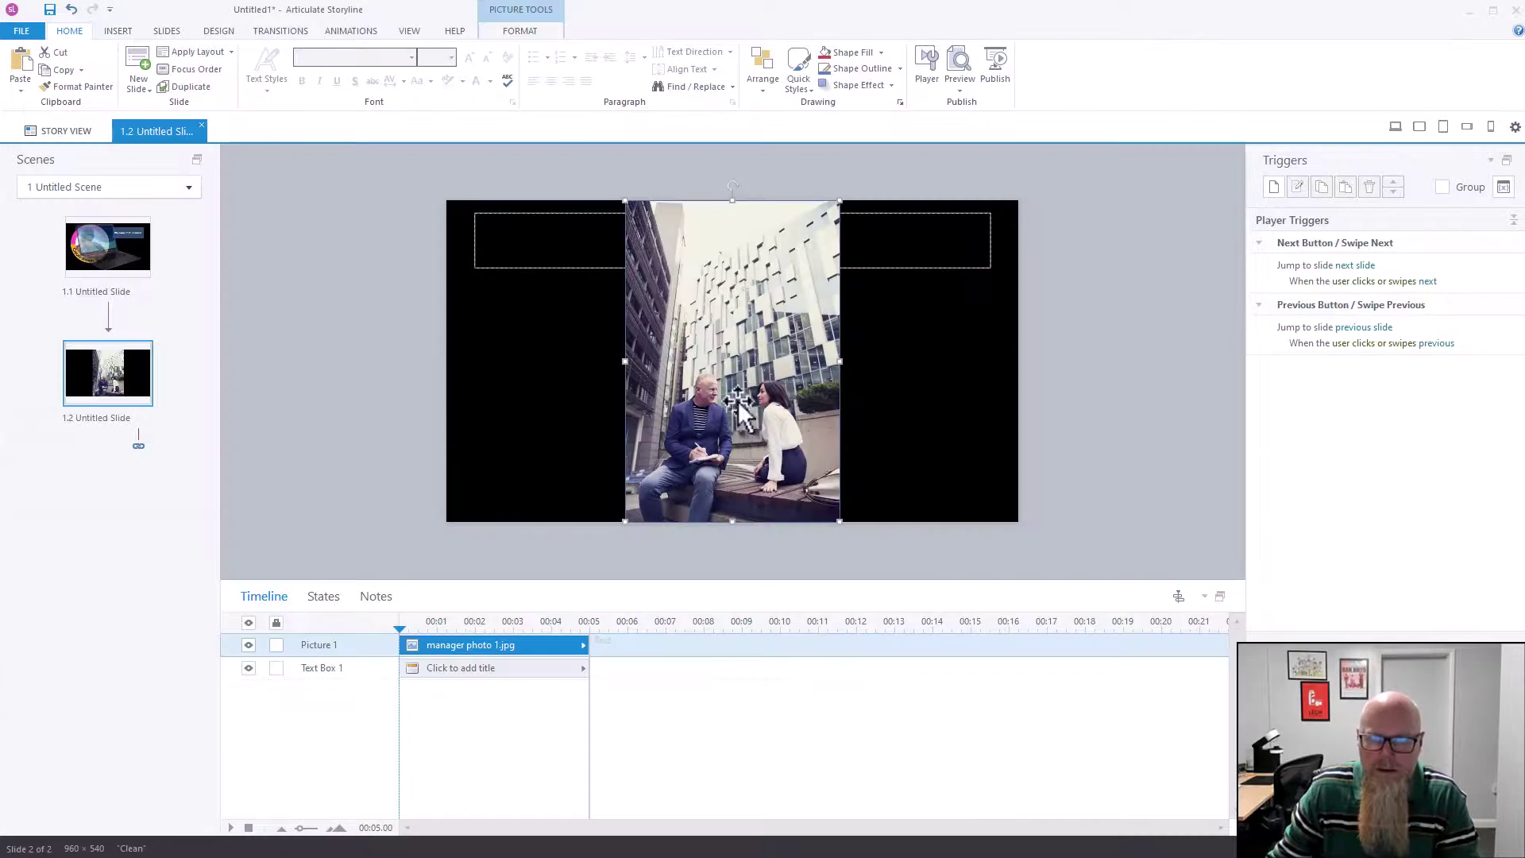
pyautogui.click(1065, 439)
pyautogui.moveTo(706, 384); pyautogui.dragTo(566, 385)
pyautogui.click(341, 418)
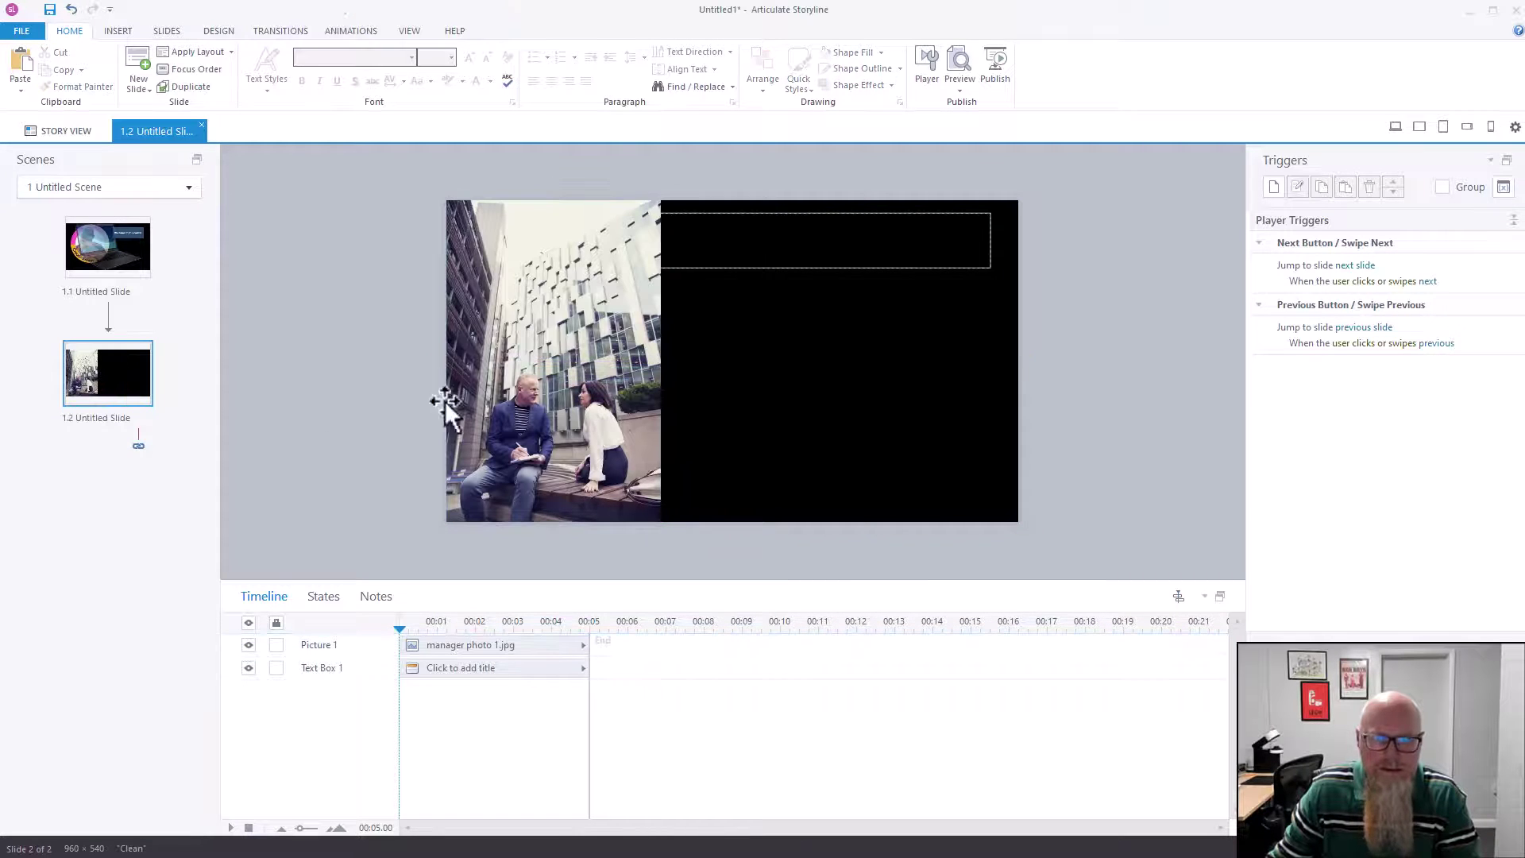
# Step: Insert the picture Man_and_Woman1-removebg-preview (1) onto slide 1.2
pyautogui.click(118, 31)
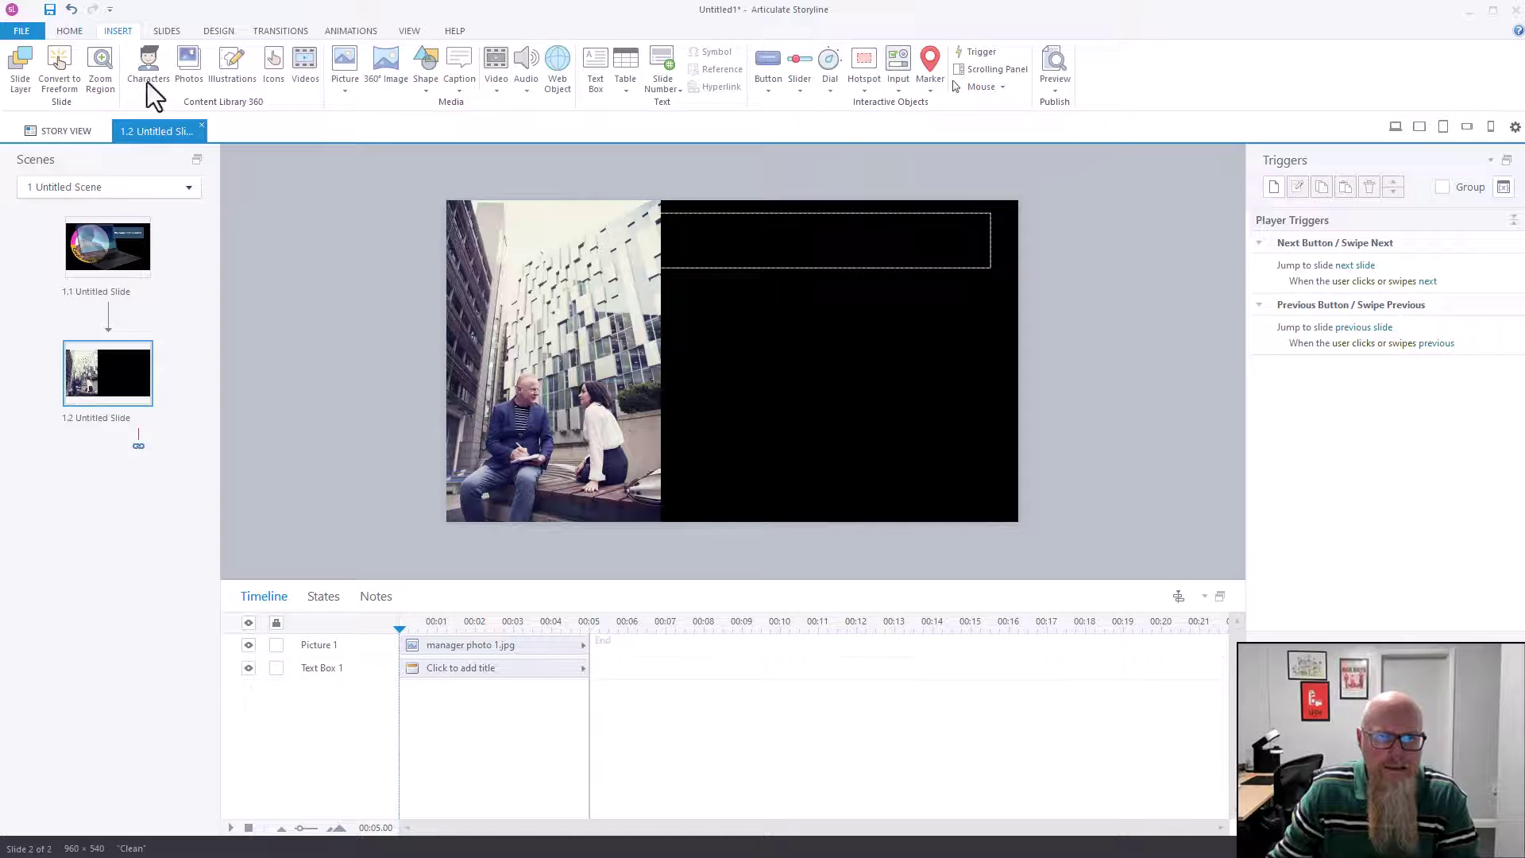
pyautogui.click(345, 91)
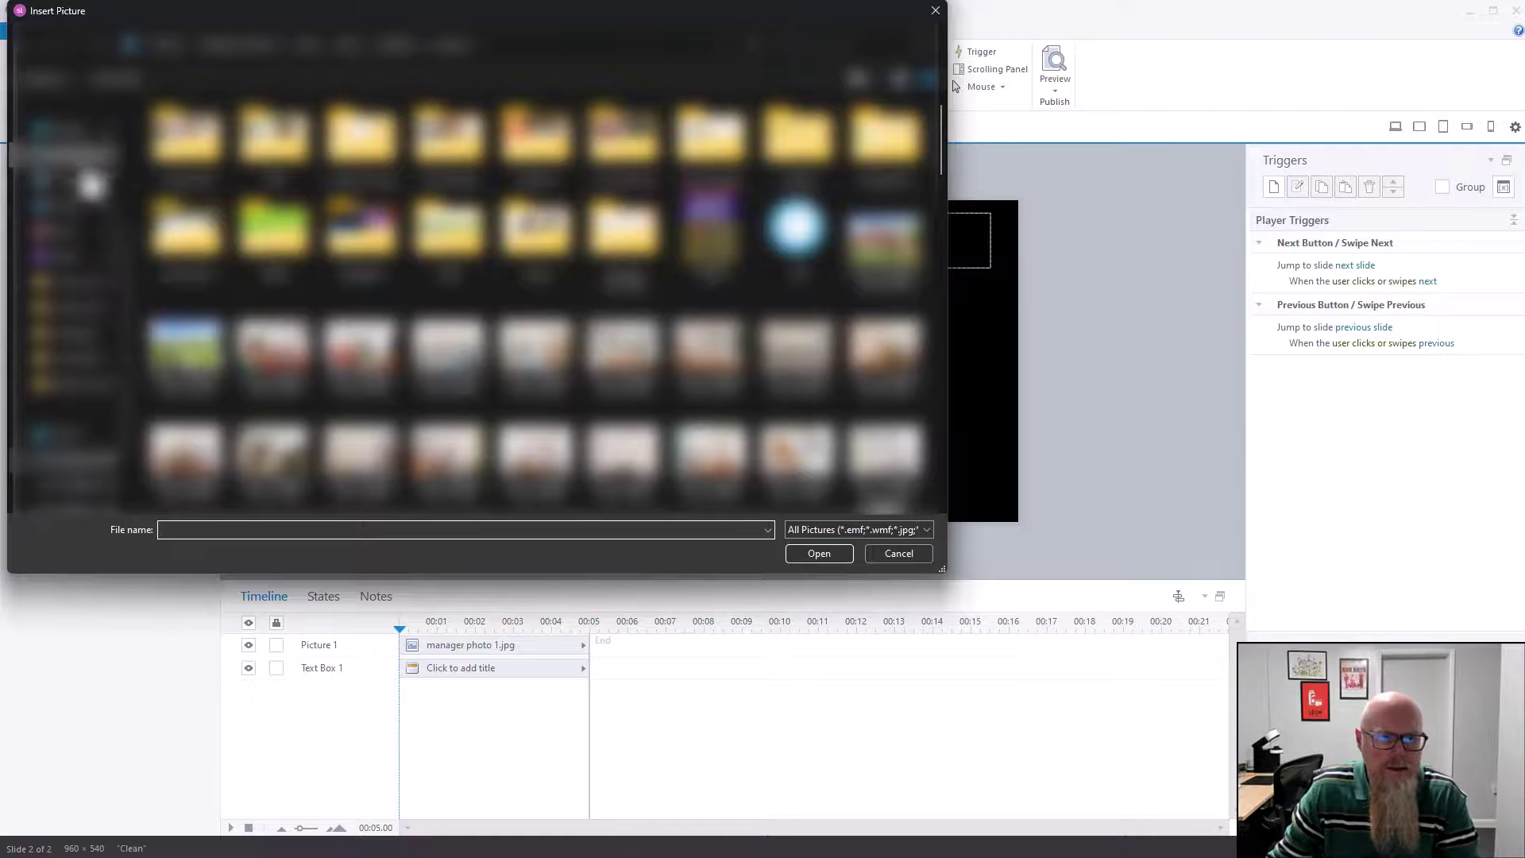
pyautogui.click(68, 155)
pyautogui.click(238, 151)
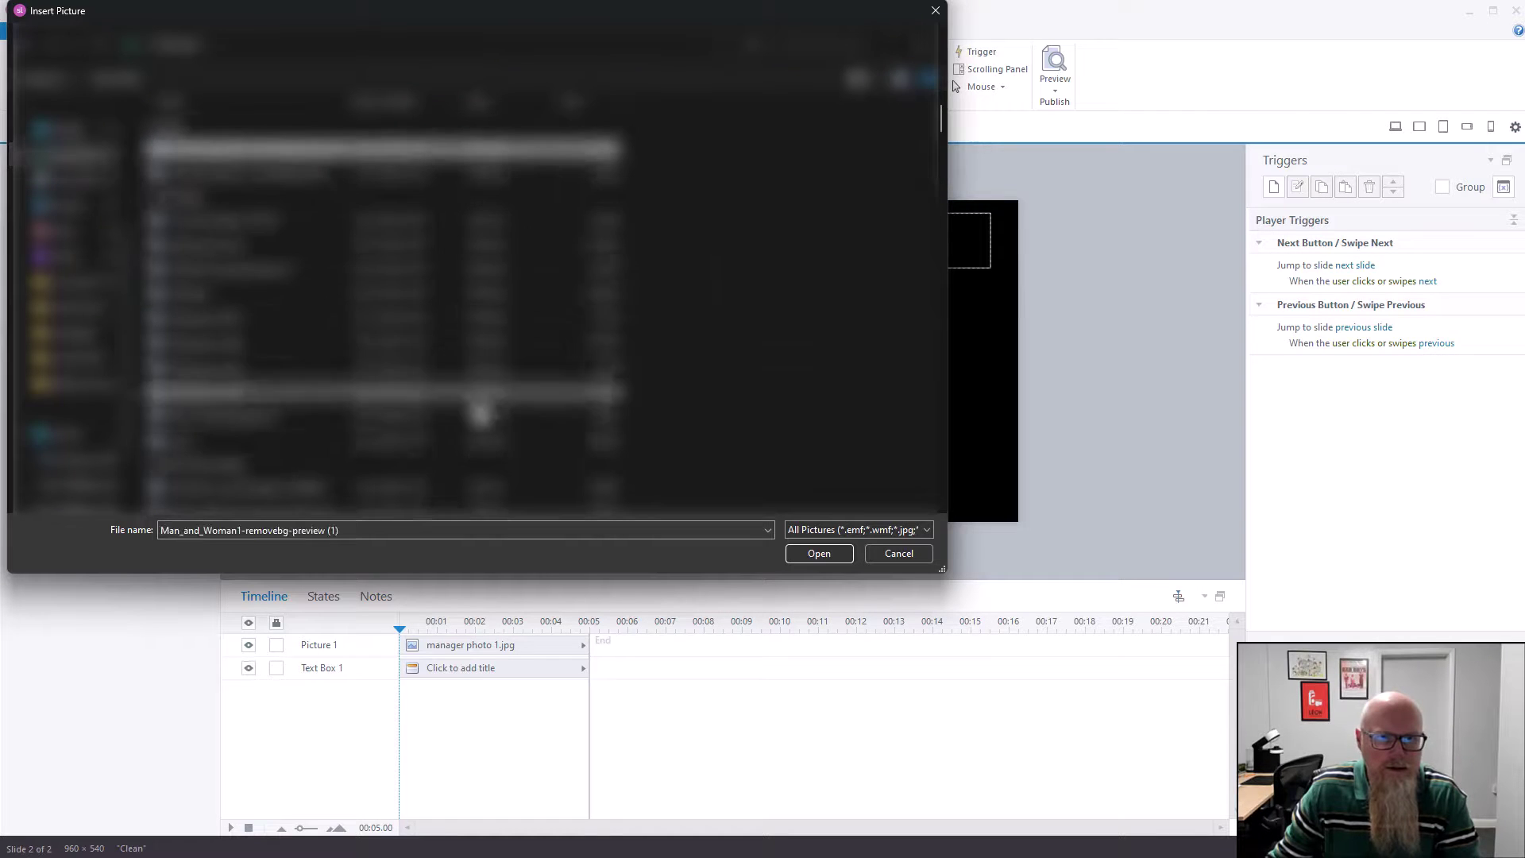
pyautogui.click(818, 553)
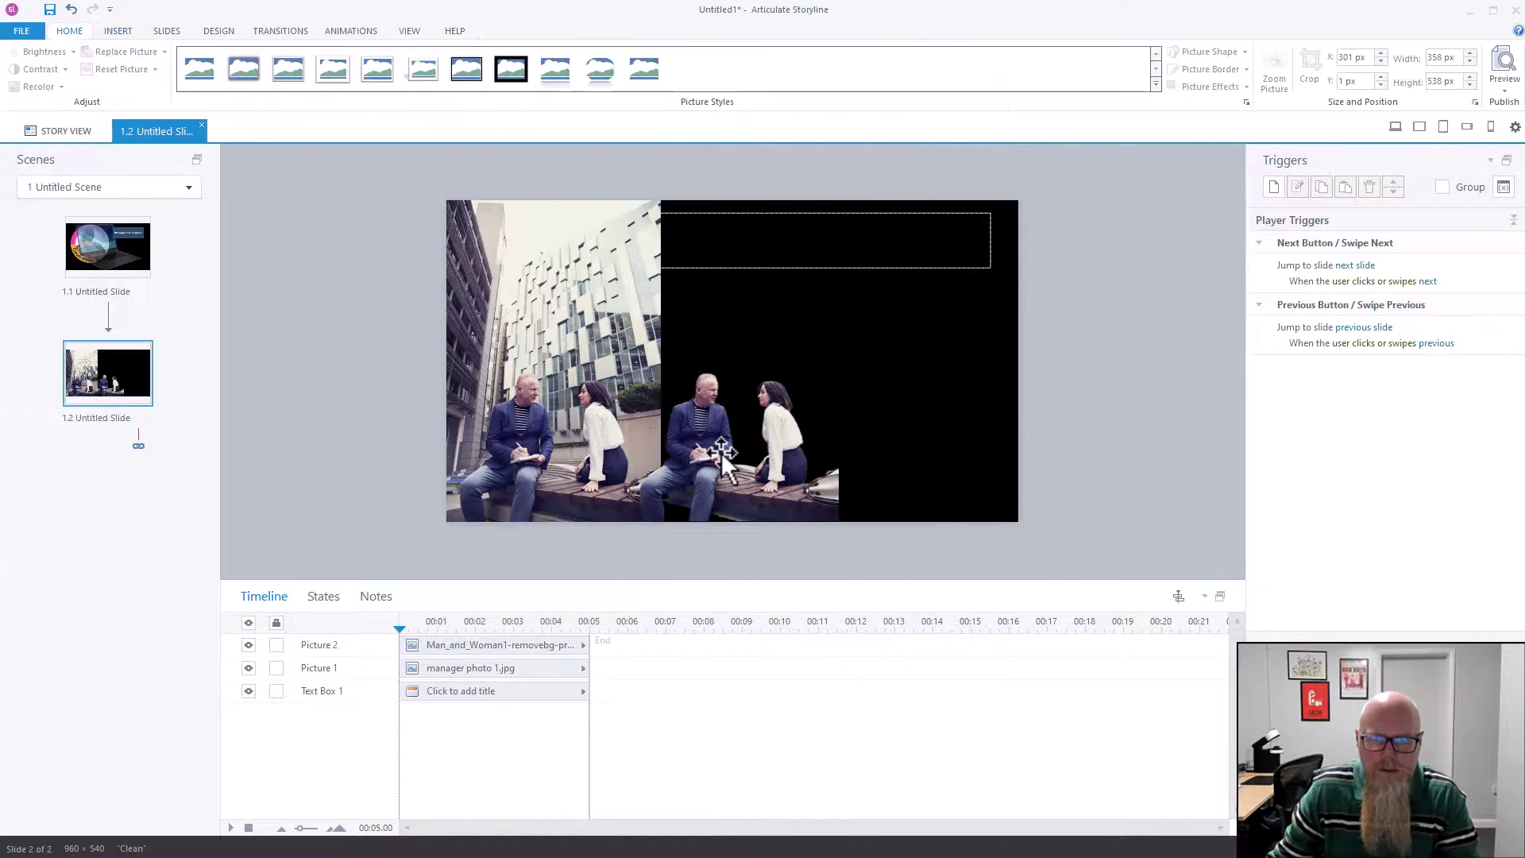
# Step: Delete the manager photo and position the cut-out at the slide's lower left
pyautogui.moveTo(743, 457); pyautogui.dragTo(810, 459)
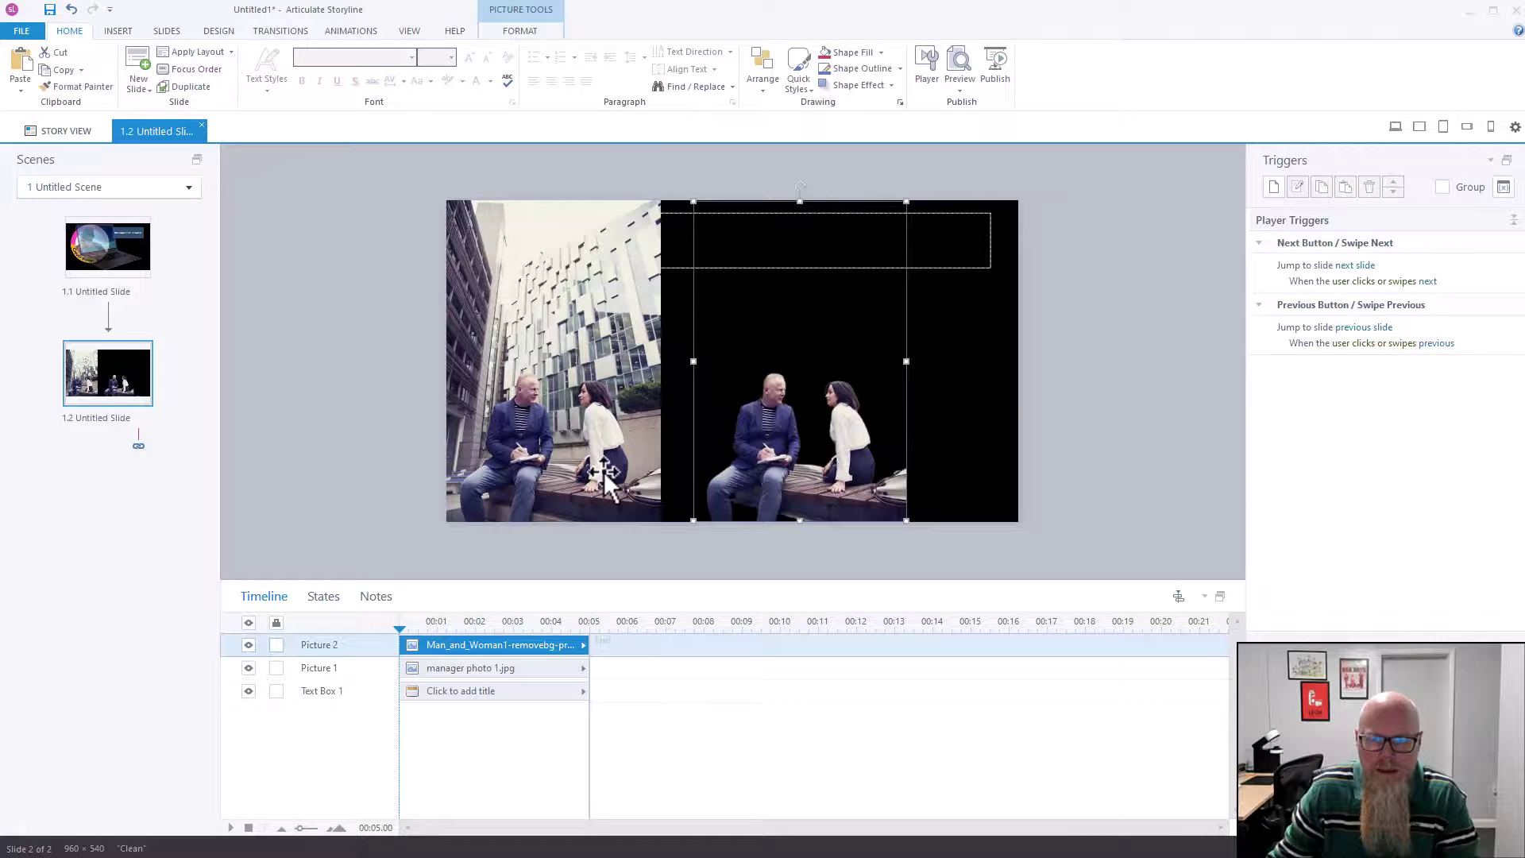
pyautogui.moveTo(564, 401); pyautogui.dragTo(568, 401)
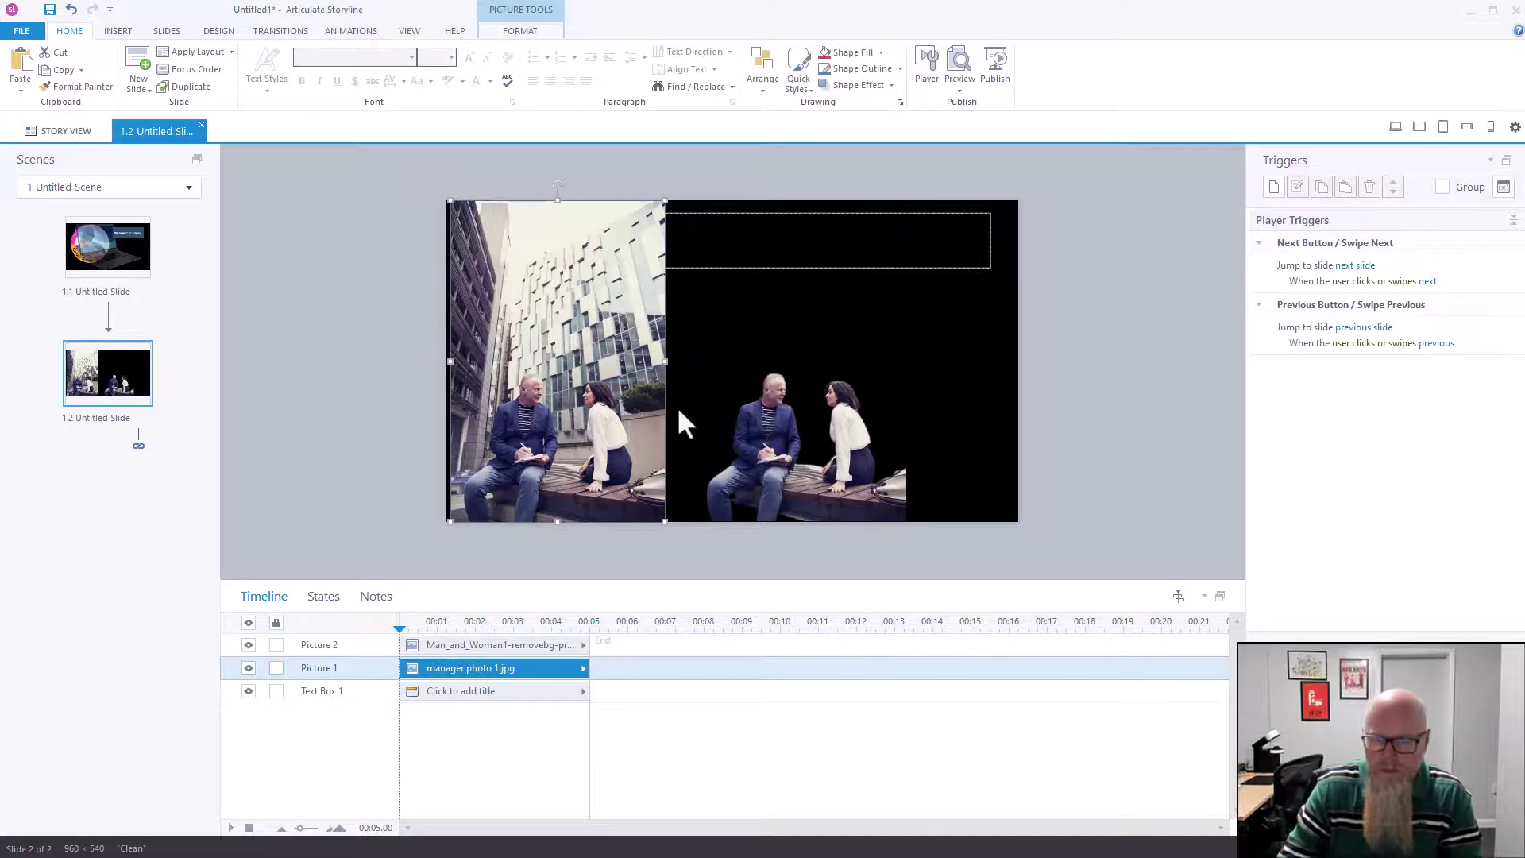
pyautogui.press('Delete')
pyautogui.moveTo(869, 454); pyautogui.dragTo(631, 448)
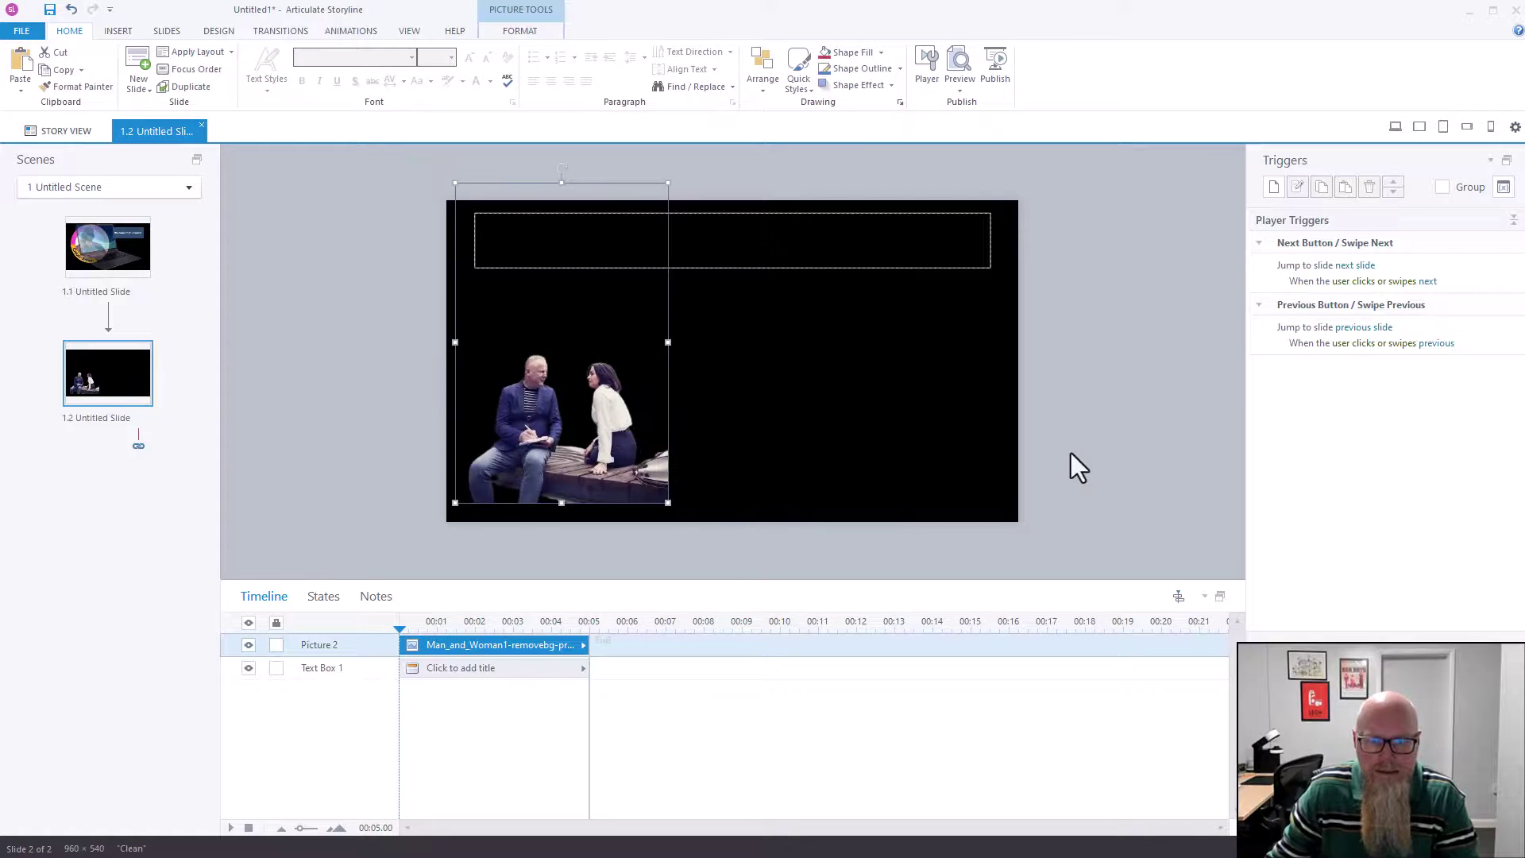
pyautogui.click(1042, 442)
pyautogui.click(613, 431)
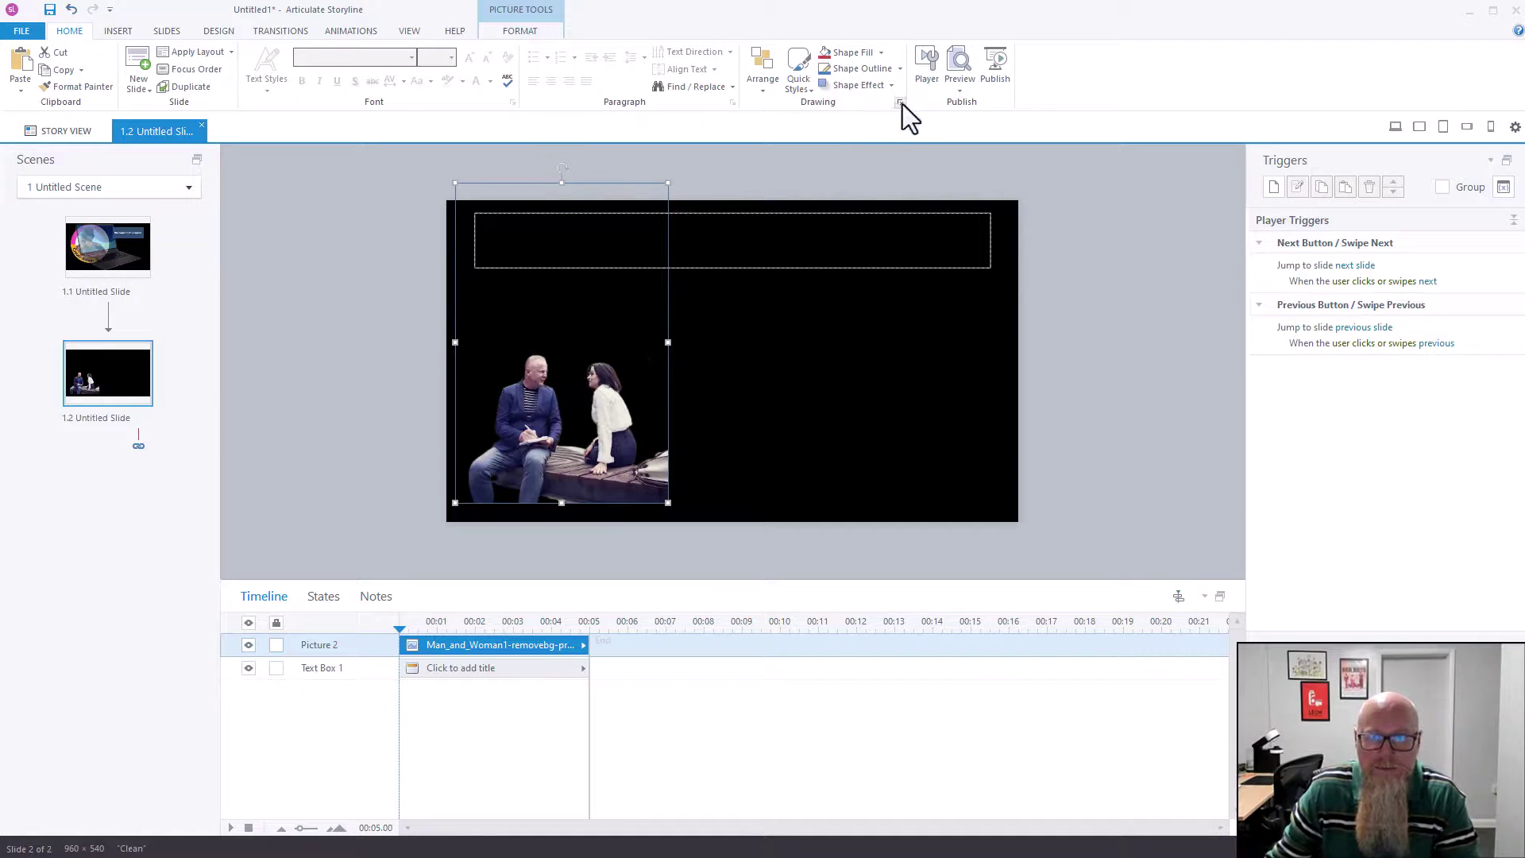
# Step: Set the two-person cut-out's transparency to 53%
pyautogui.click(515, 31)
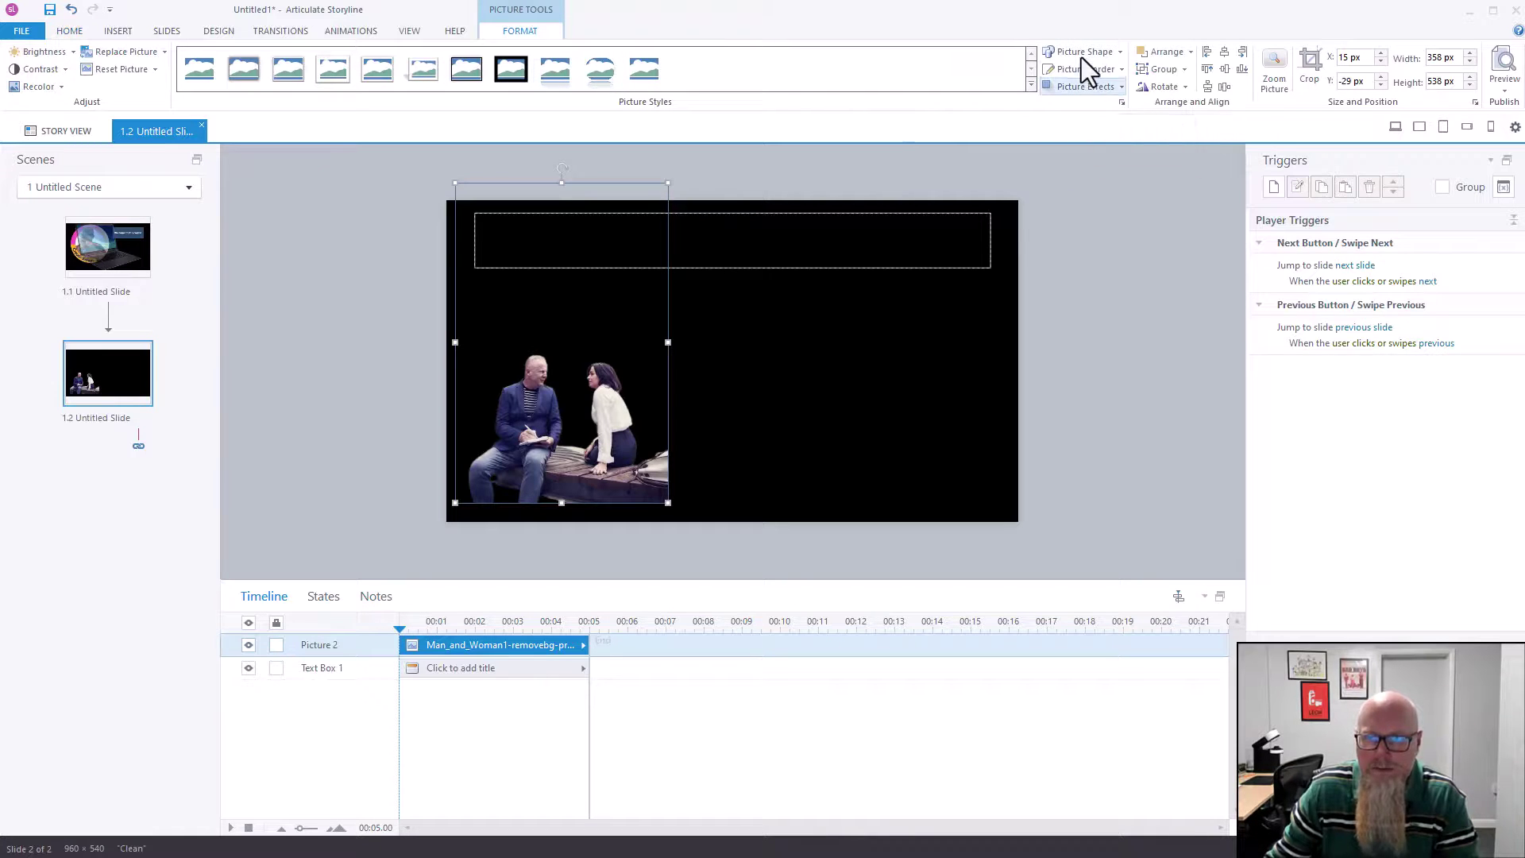
pyautogui.click(1121, 103)
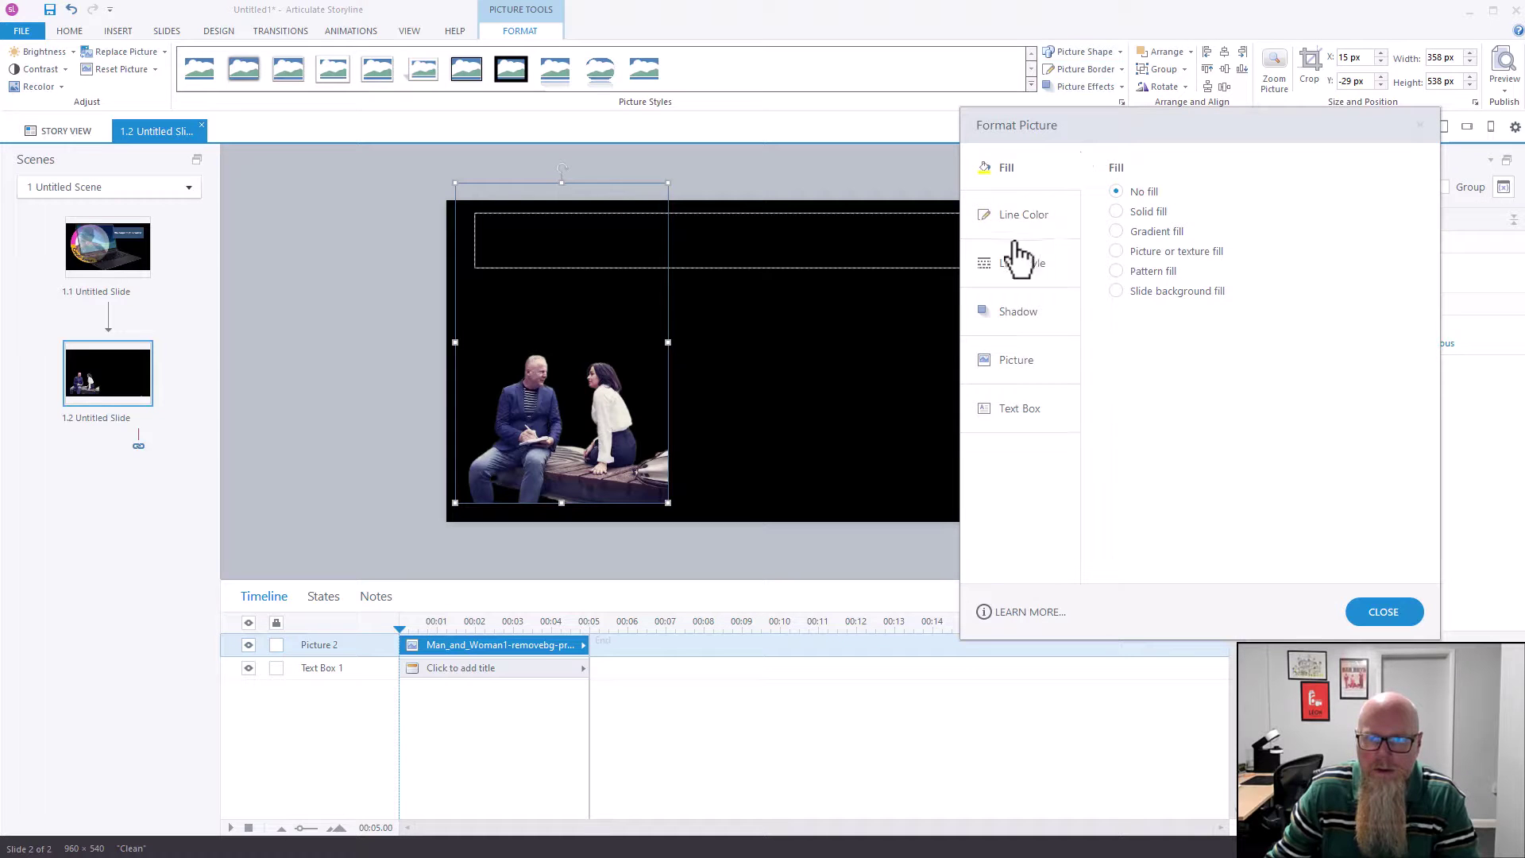
pyautogui.click(1029, 373)
pyautogui.moveTo(1206, 307); pyautogui.dragTo(1267, 307)
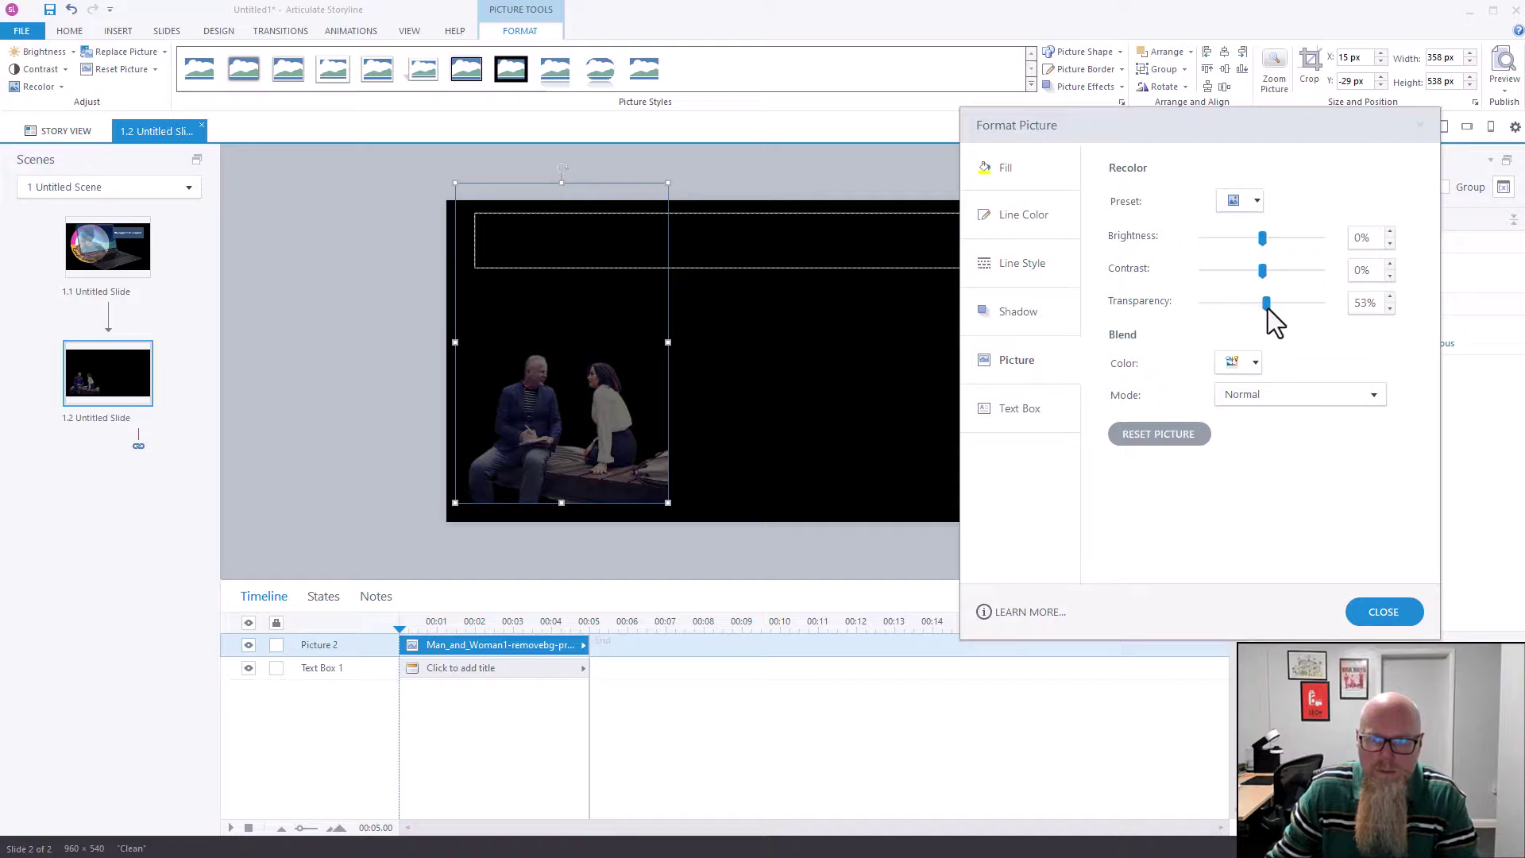
pyautogui.click(1389, 619)
pyautogui.click(792, 425)
pyautogui.click(604, 435)
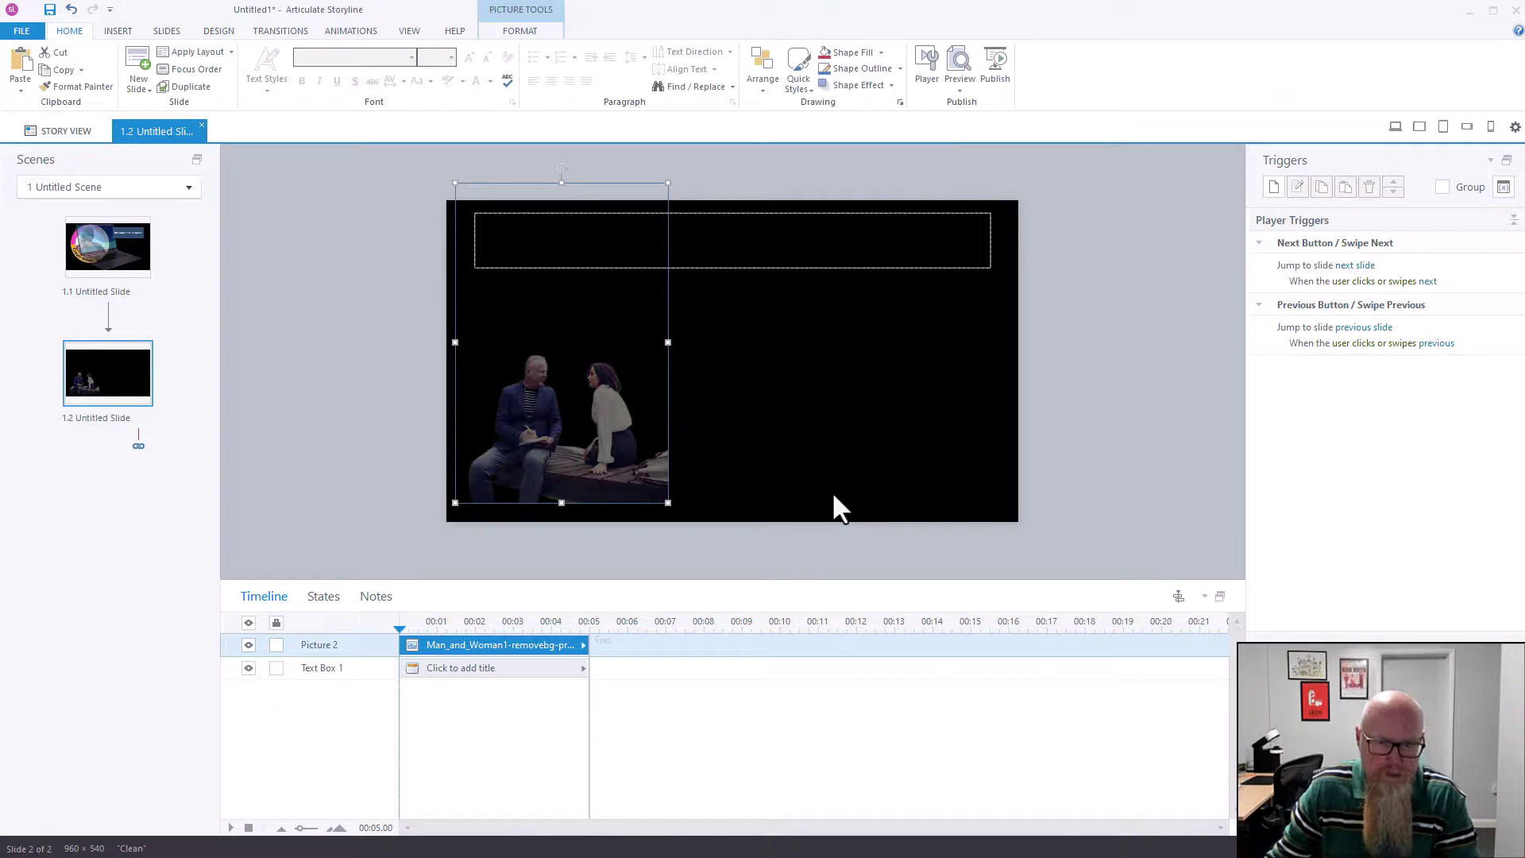
# Step: On title slide 1.1, shift the laptop right and paste the cut-out into the logo circle
pyautogui.click(131, 252)
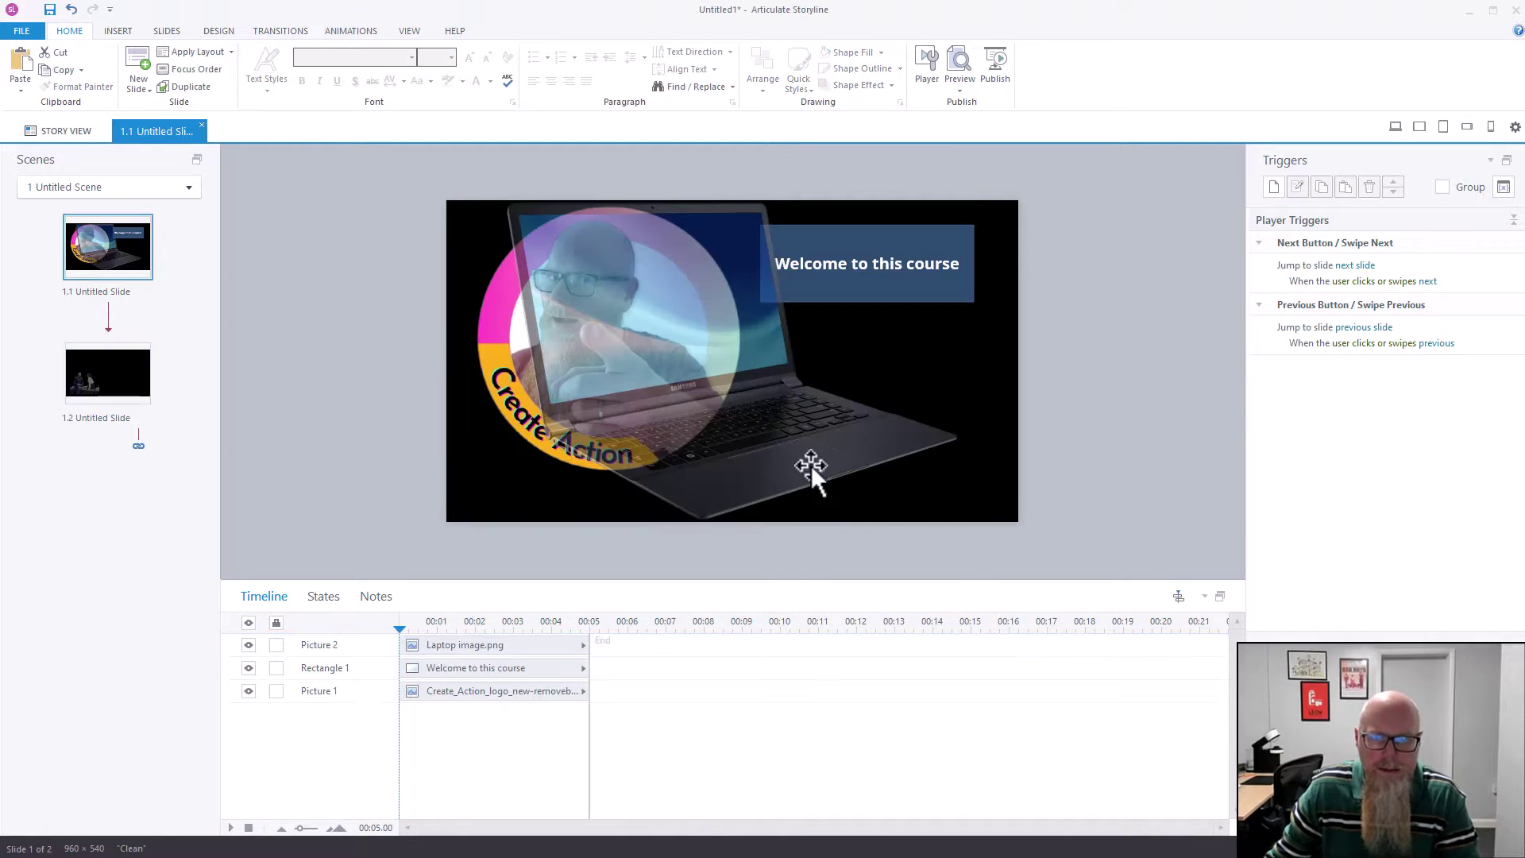
pyautogui.moveTo(856, 452); pyautogui.dragTo(1208, 450)
pyautogui.hotkey('ctrl', 'v')
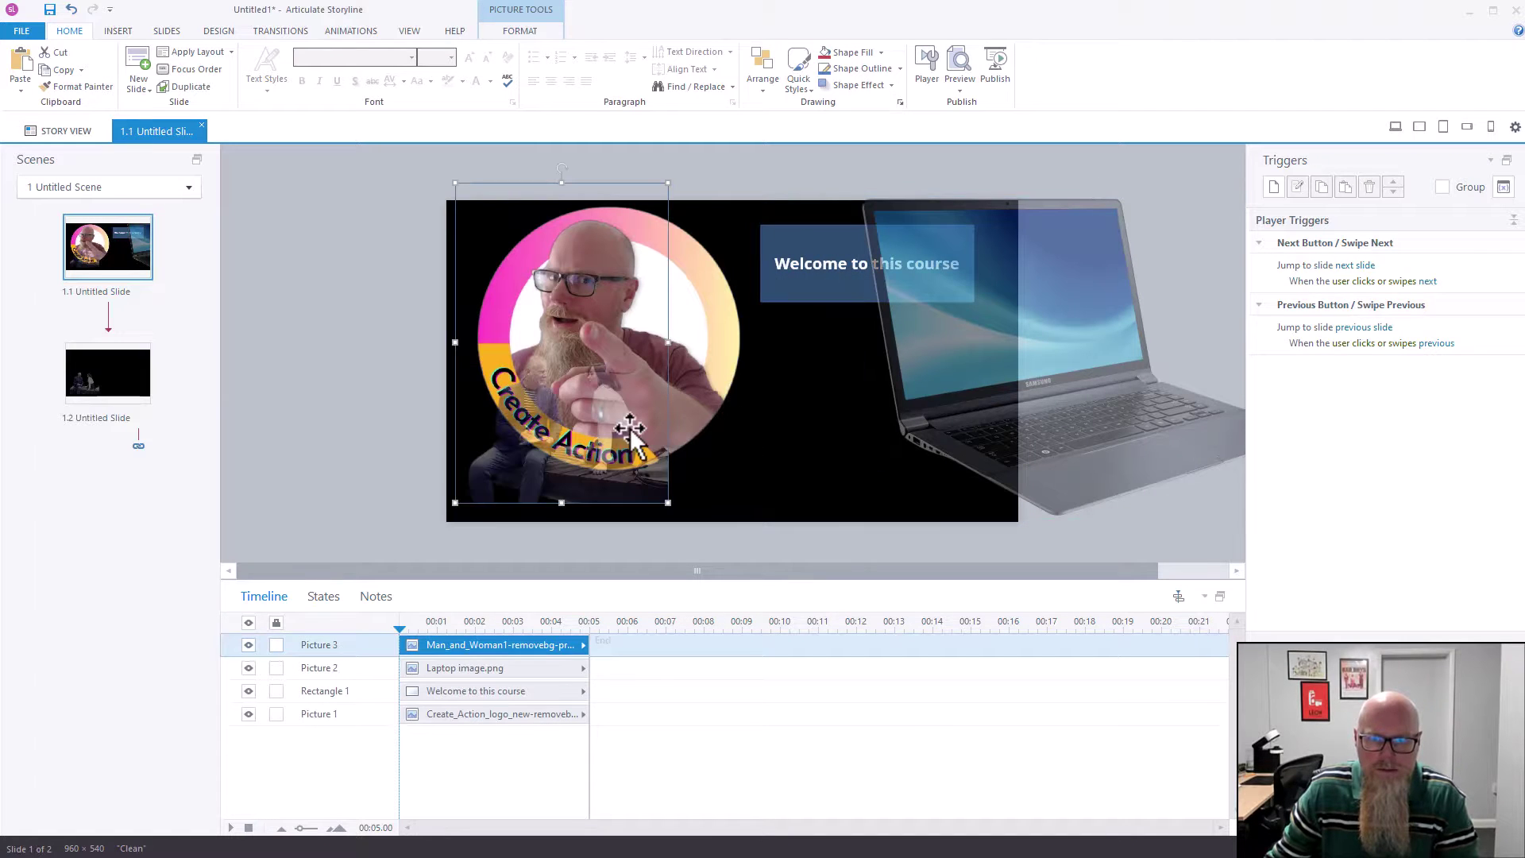
pyautogui.moveTo(628, 433); pyautogui.dragTo(673, 402)
pyautogui.click(442, 459)
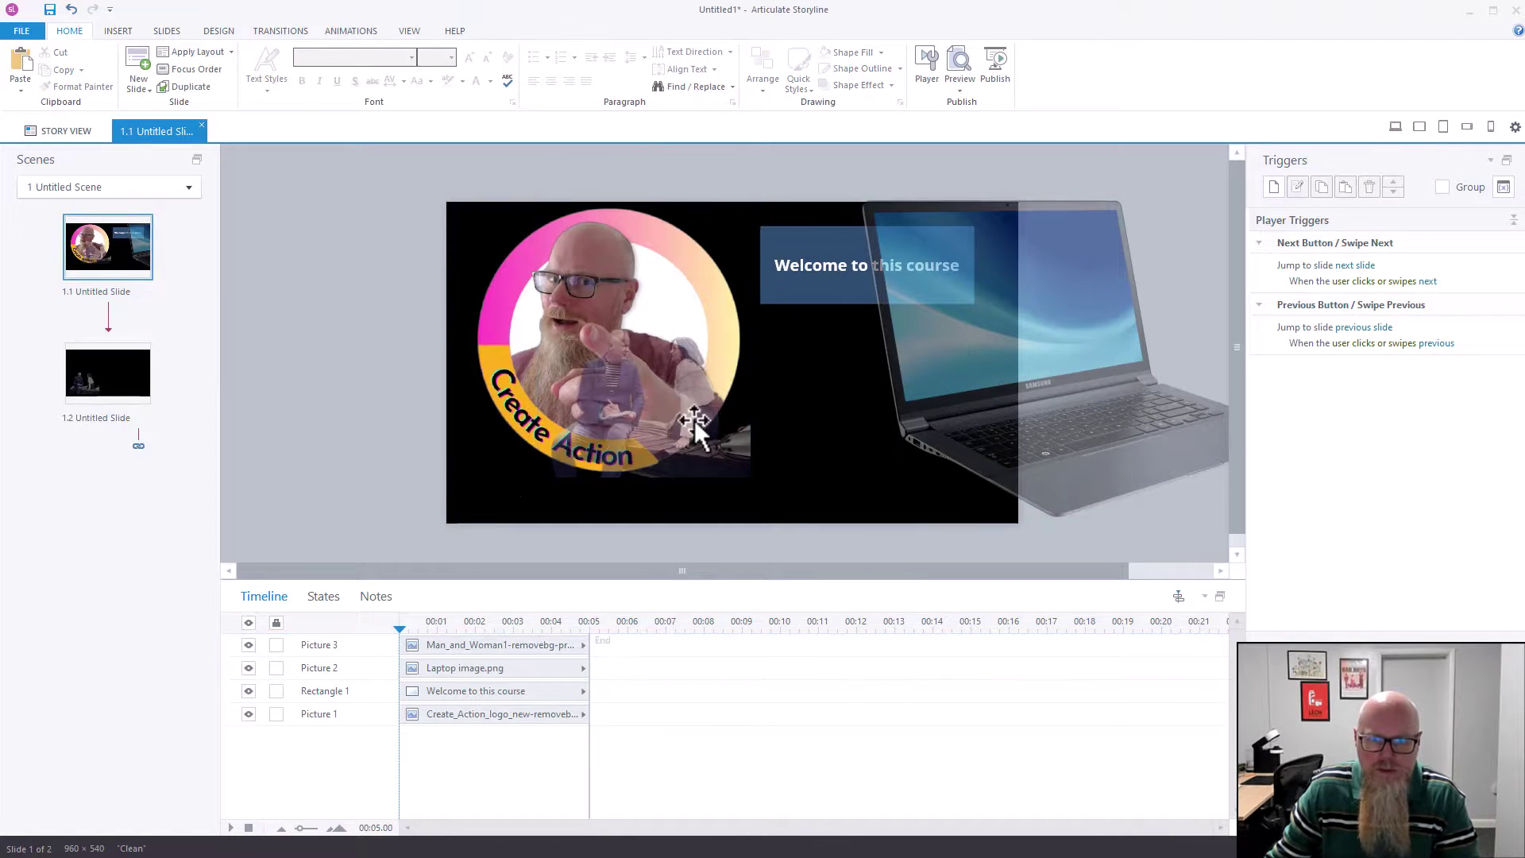